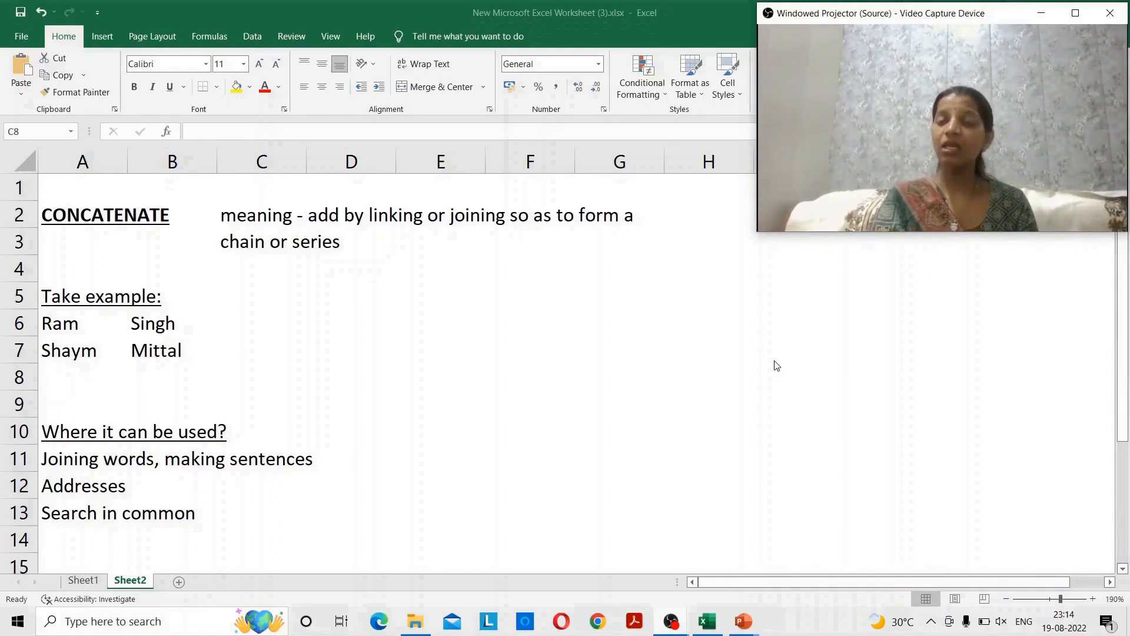
click(121, 325)
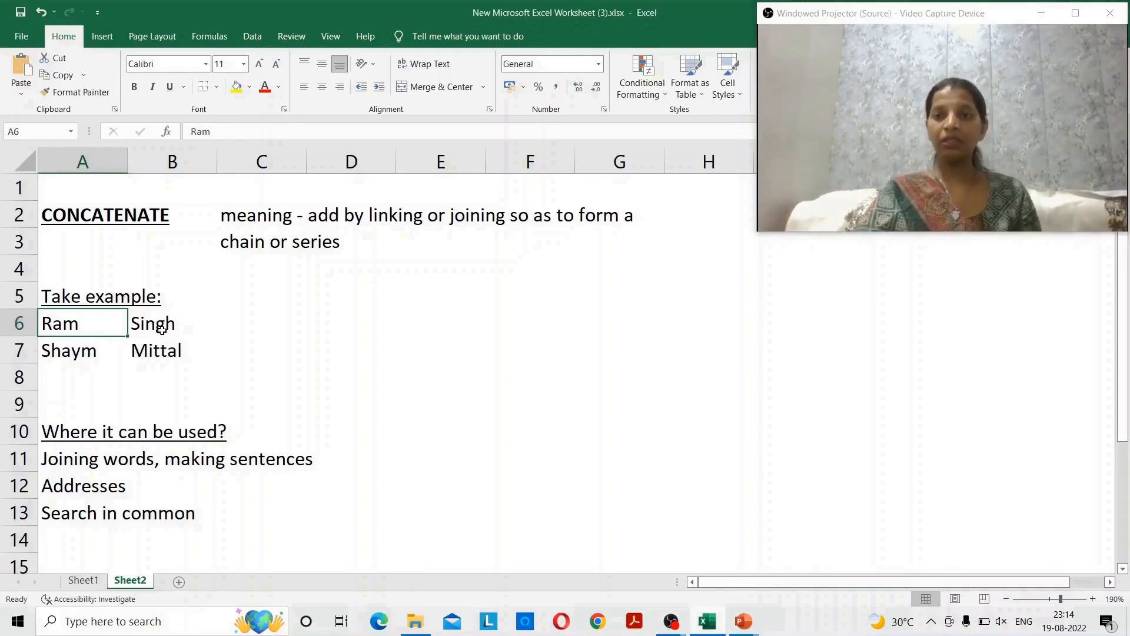
key(Right)
key(Right)
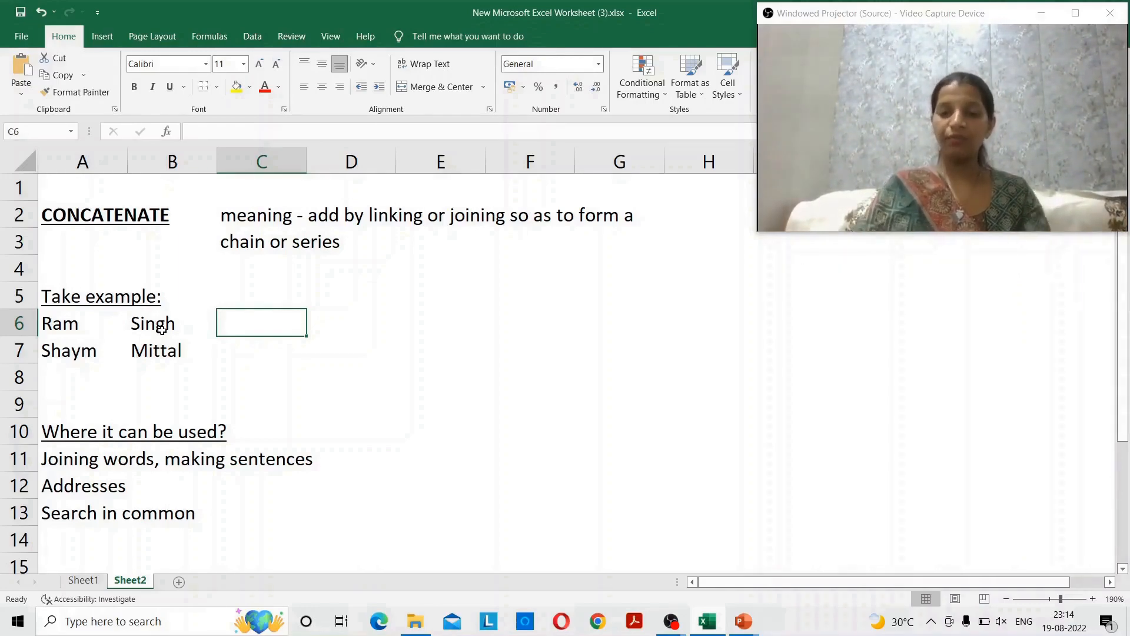
text(=CO)
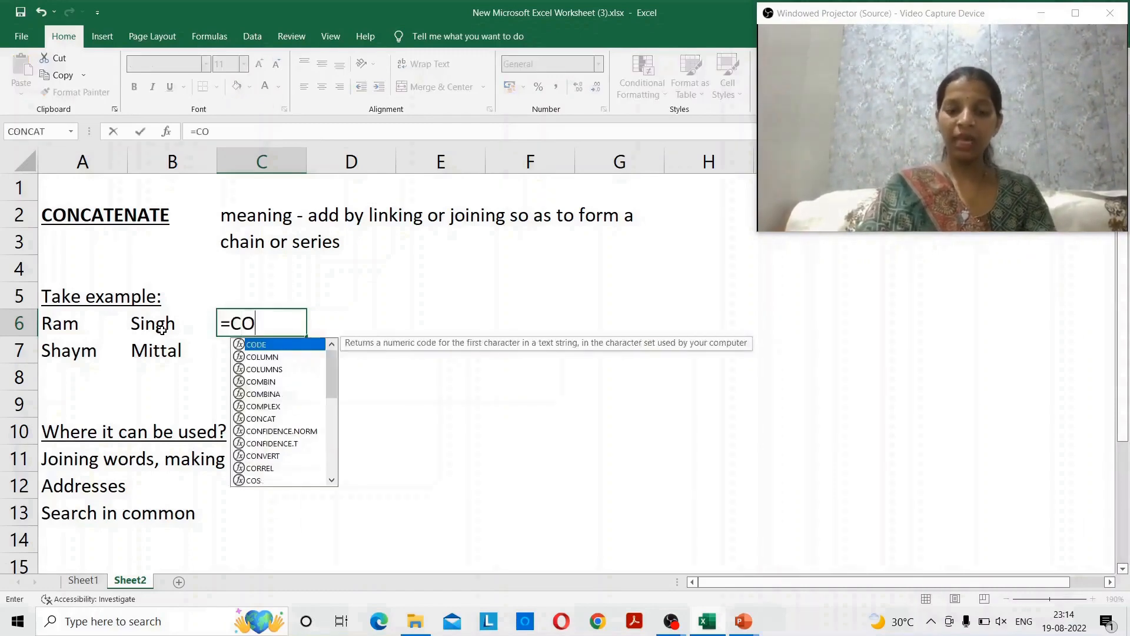
text(NCATENATE)
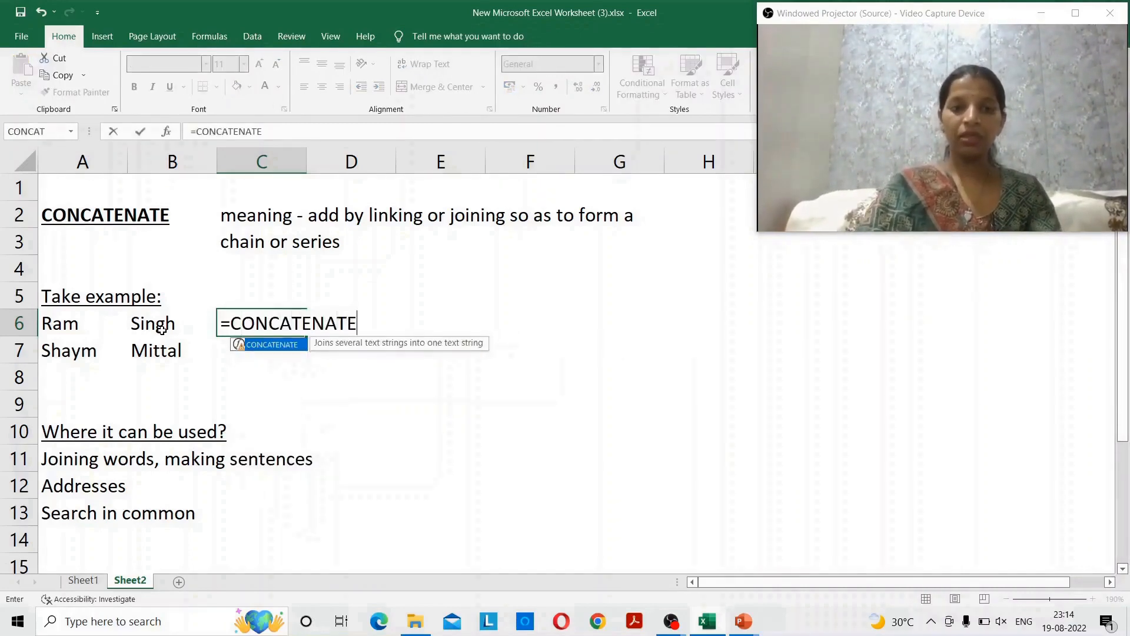
text(()
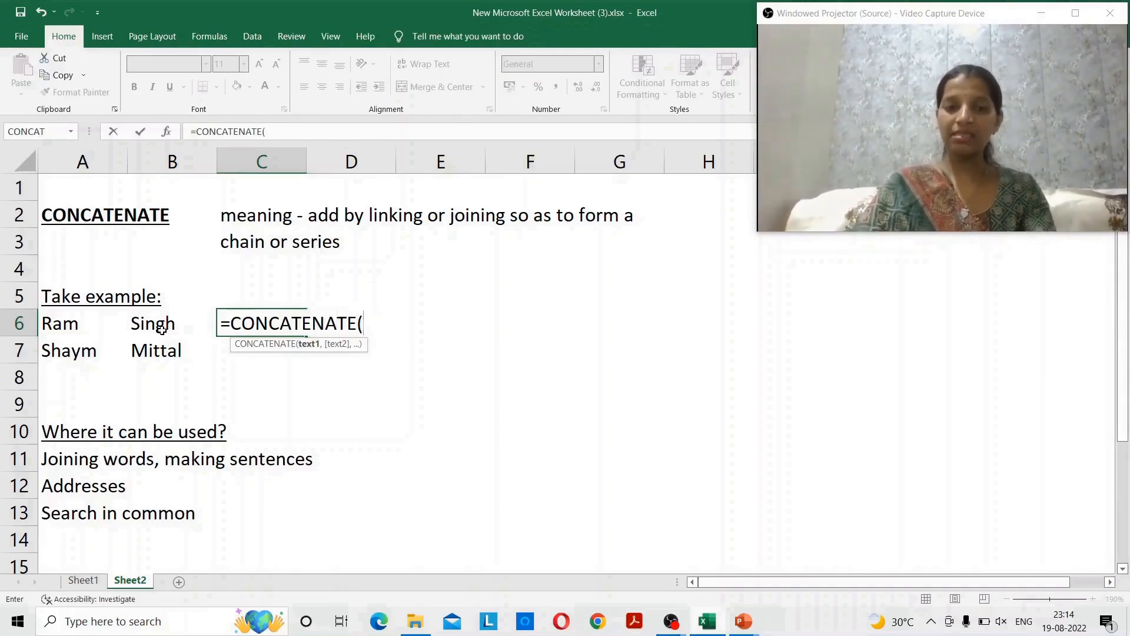
key(Left)
key(Left)
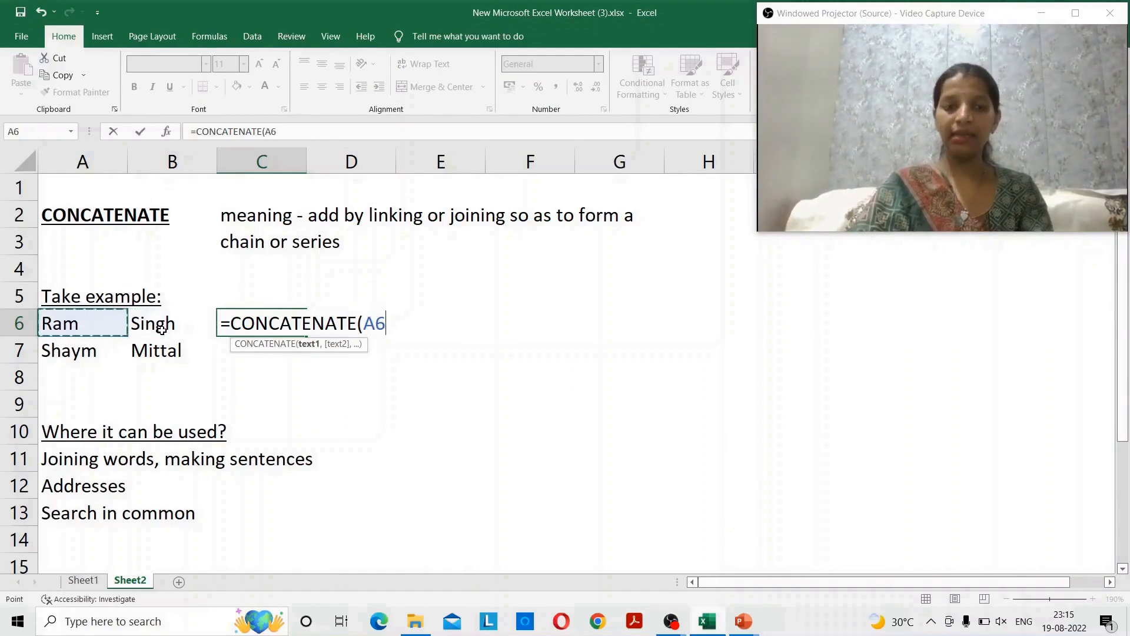
text(+)
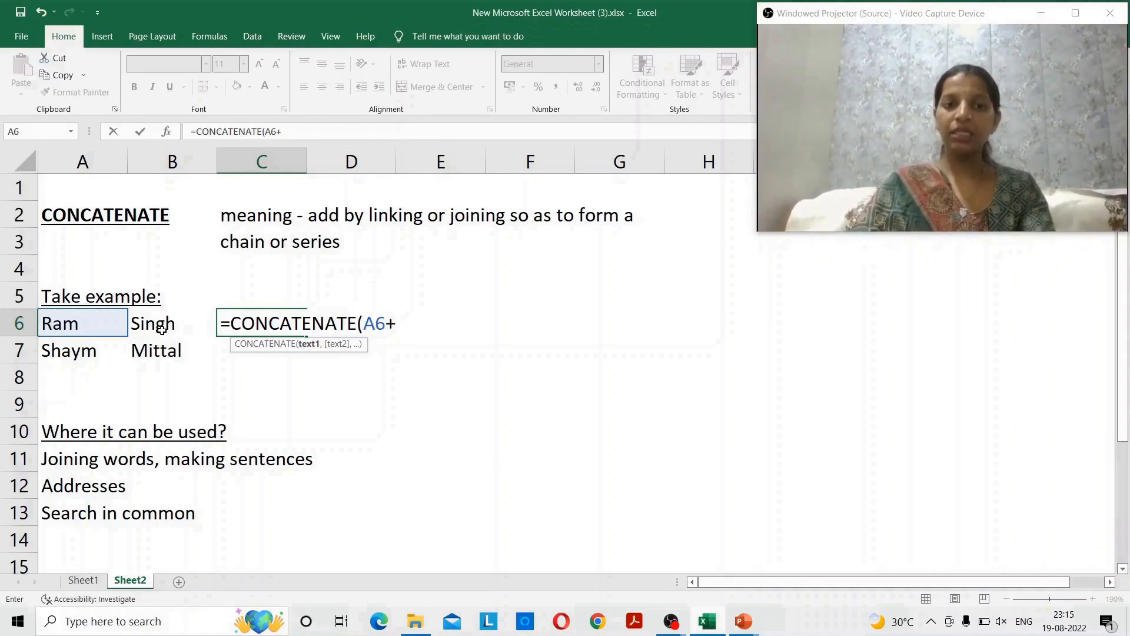
click(161, 329)
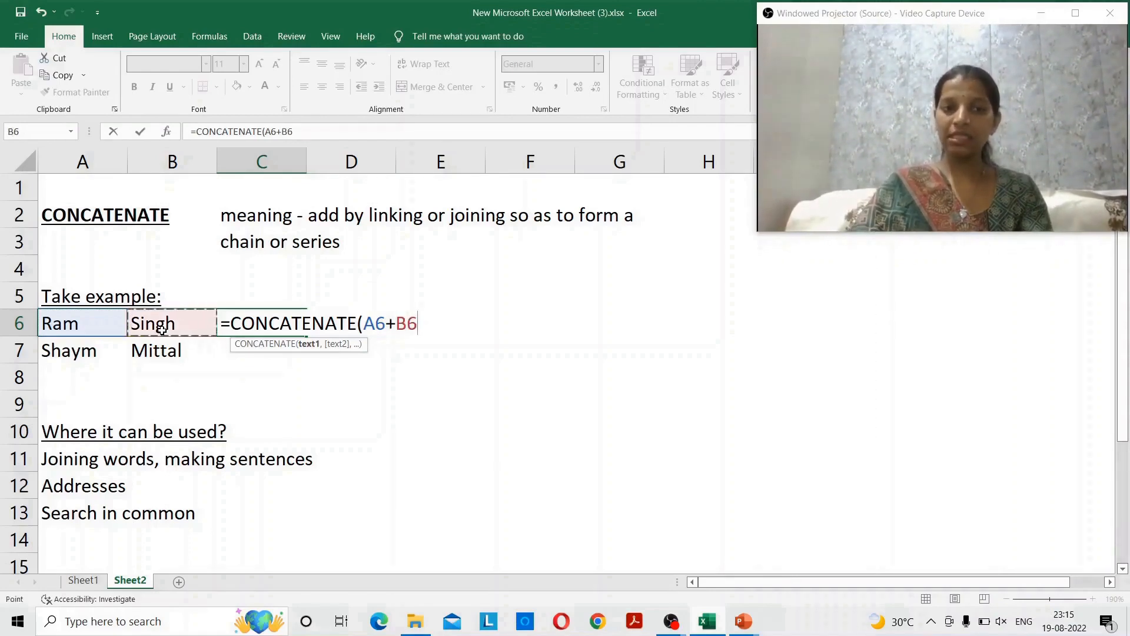
key(BackSpace)
key(BackSpace)
key(BackSpace)
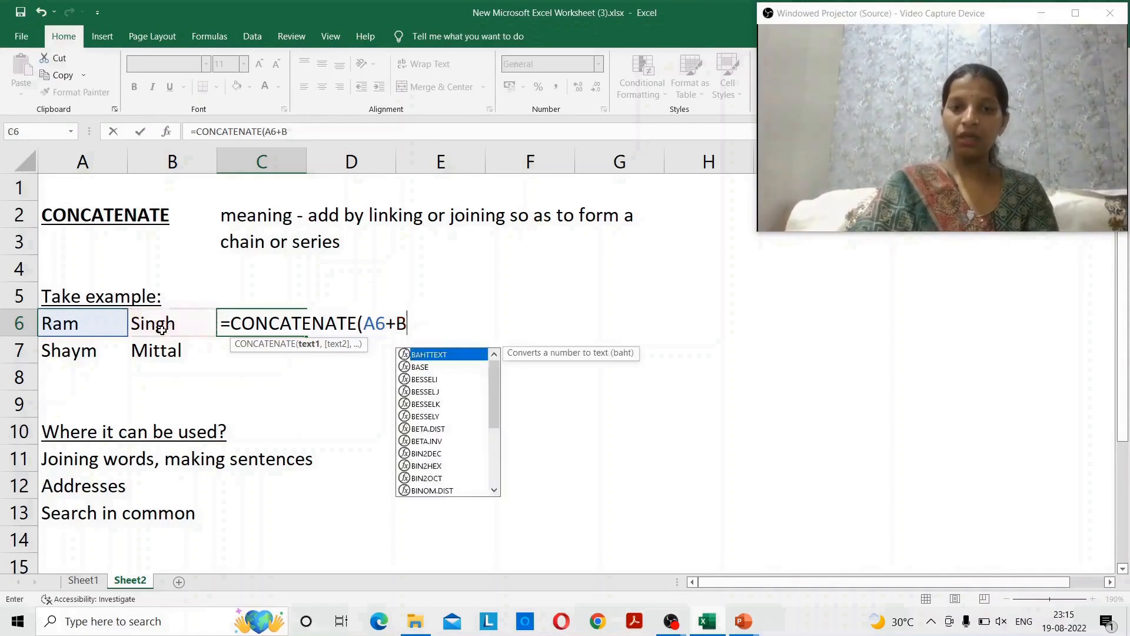
text(,)
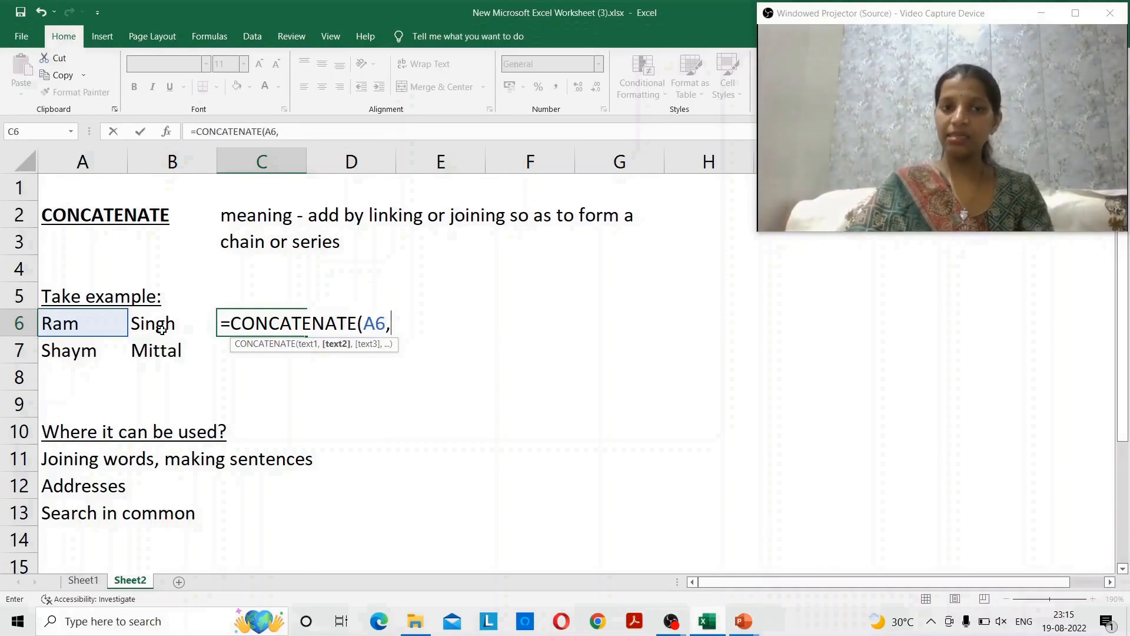
click(162, 329)
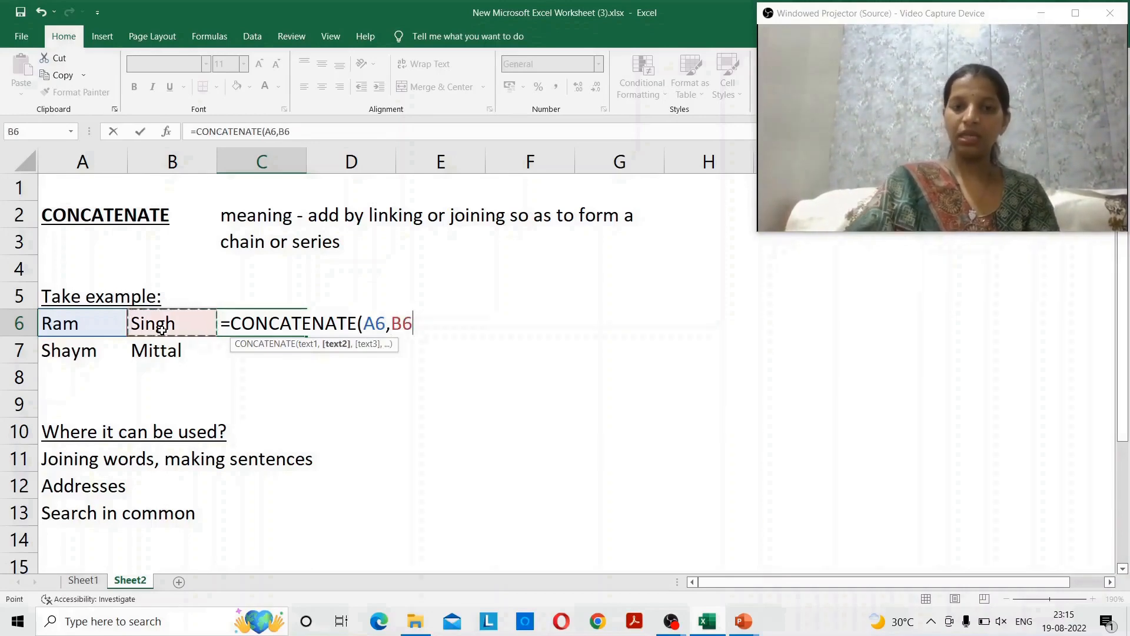
text())
key(Return)
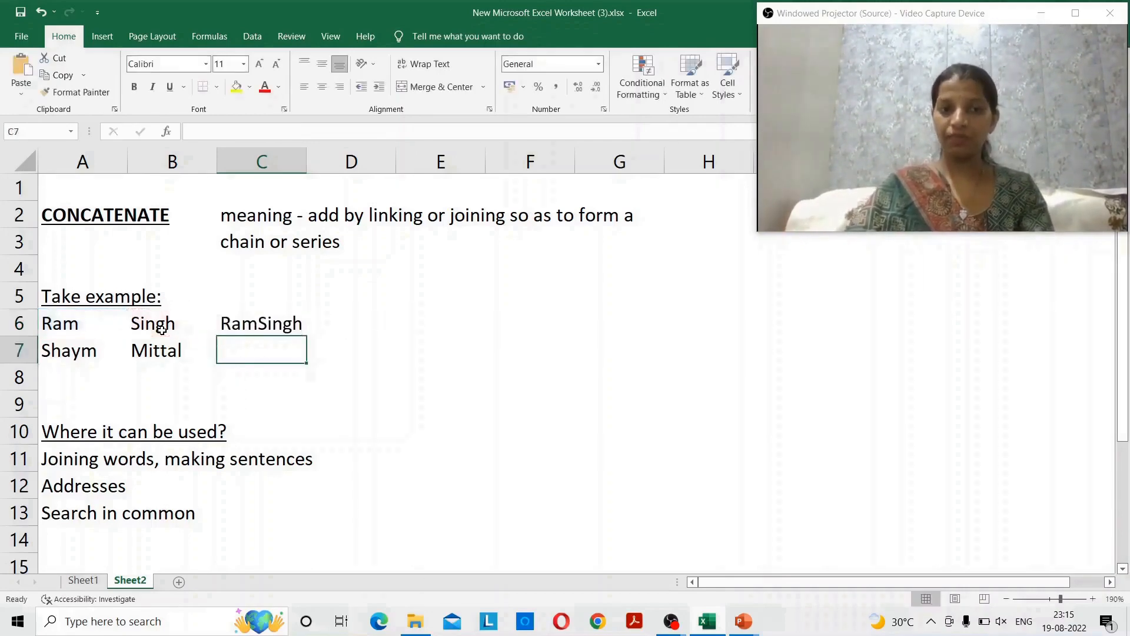
key(Up)
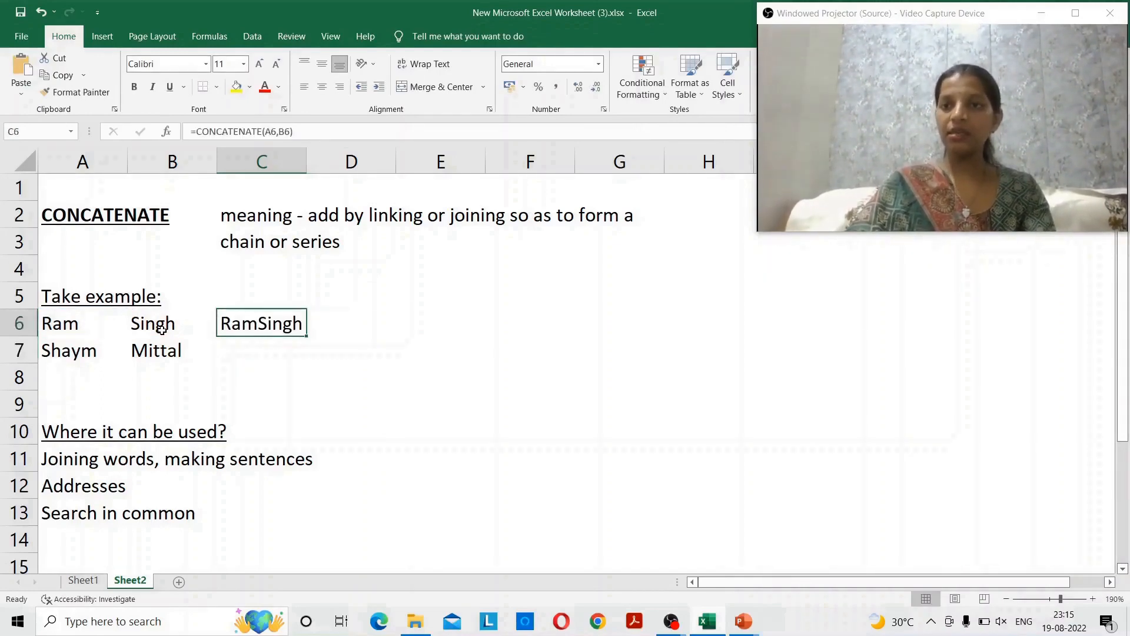
key(ctrl+c)
key(Down)
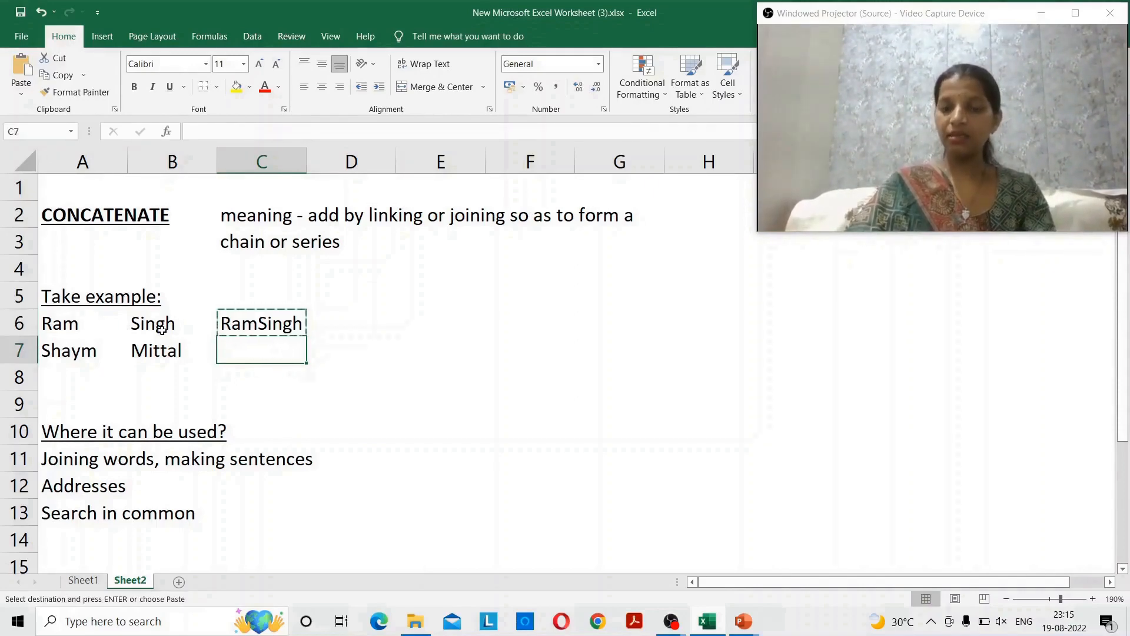
key(ctrl+v)
key(Escape)
key(Up)
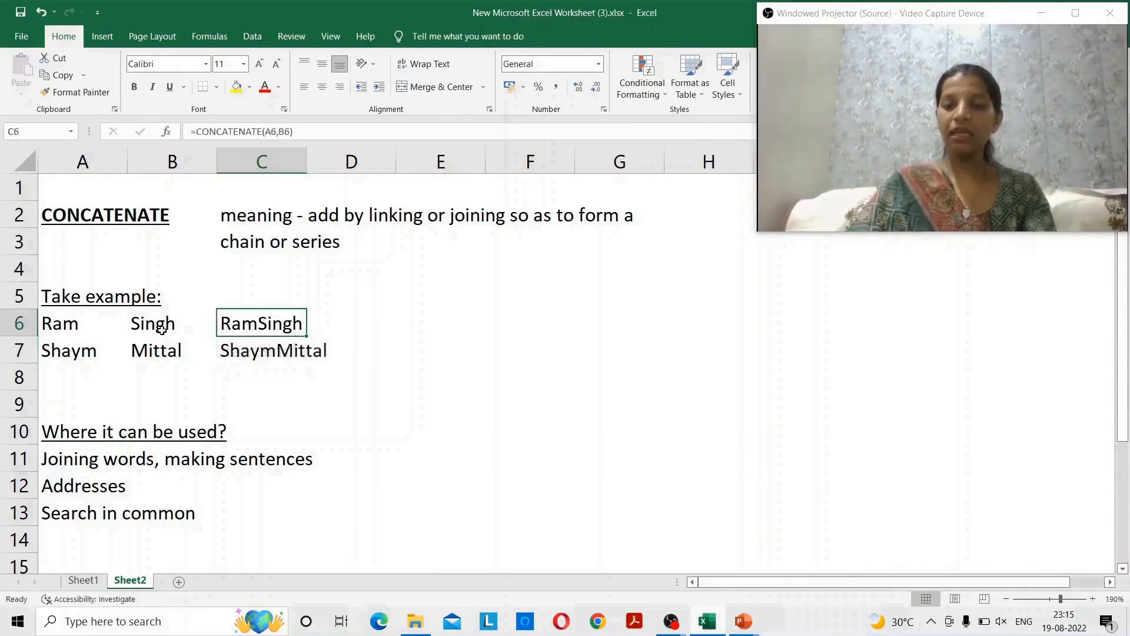
key(Down)
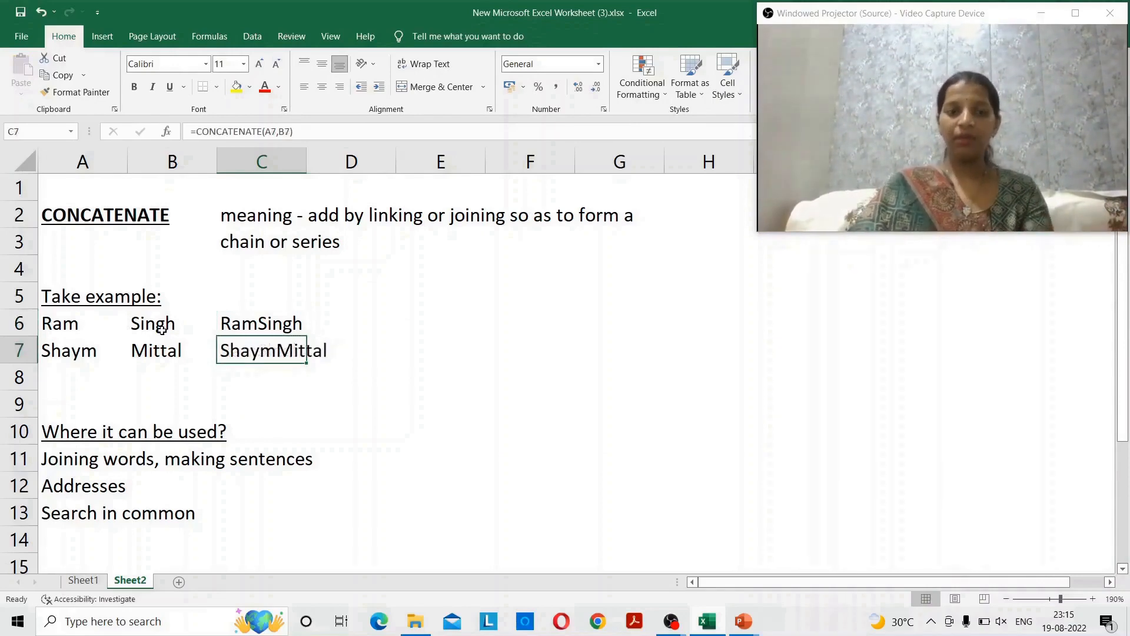
key(Left)
key(Left)
key(Down)
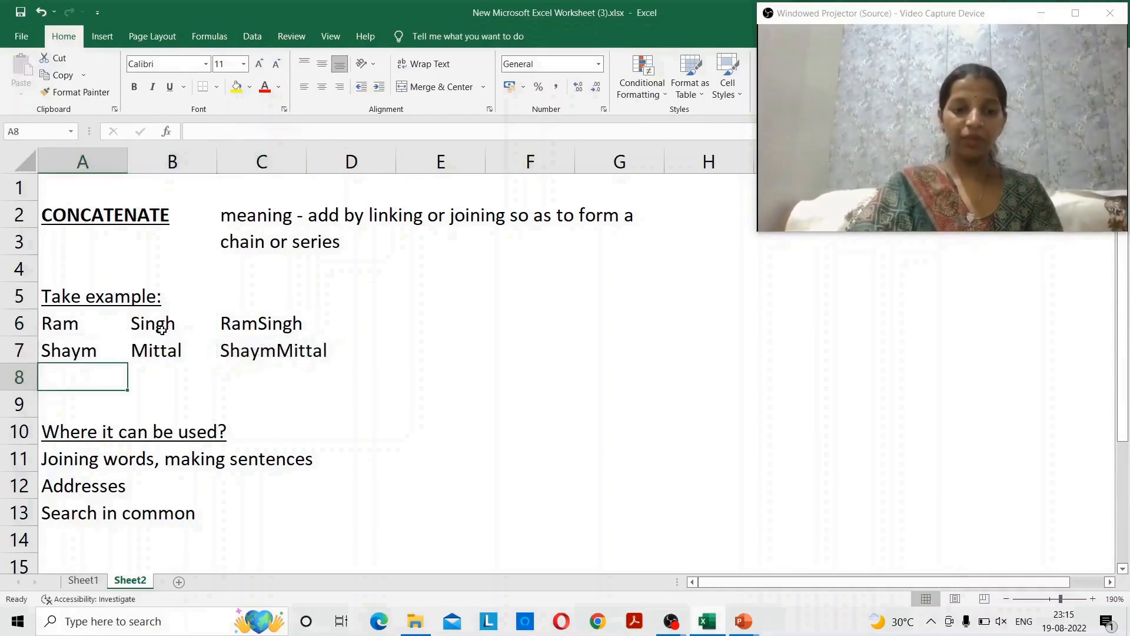
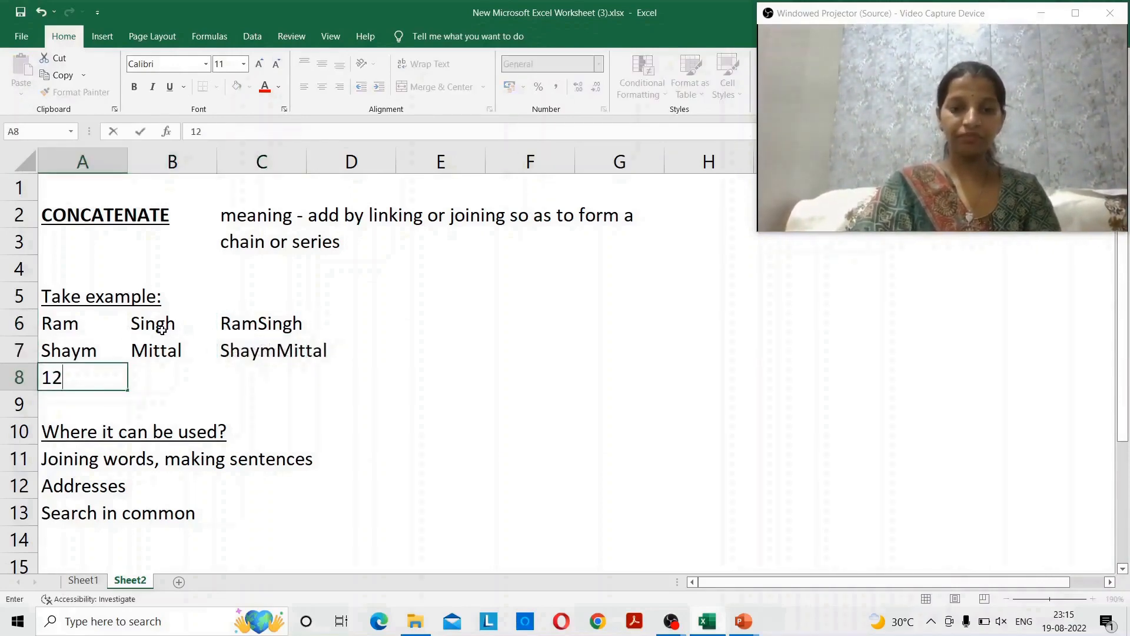
key(Return)
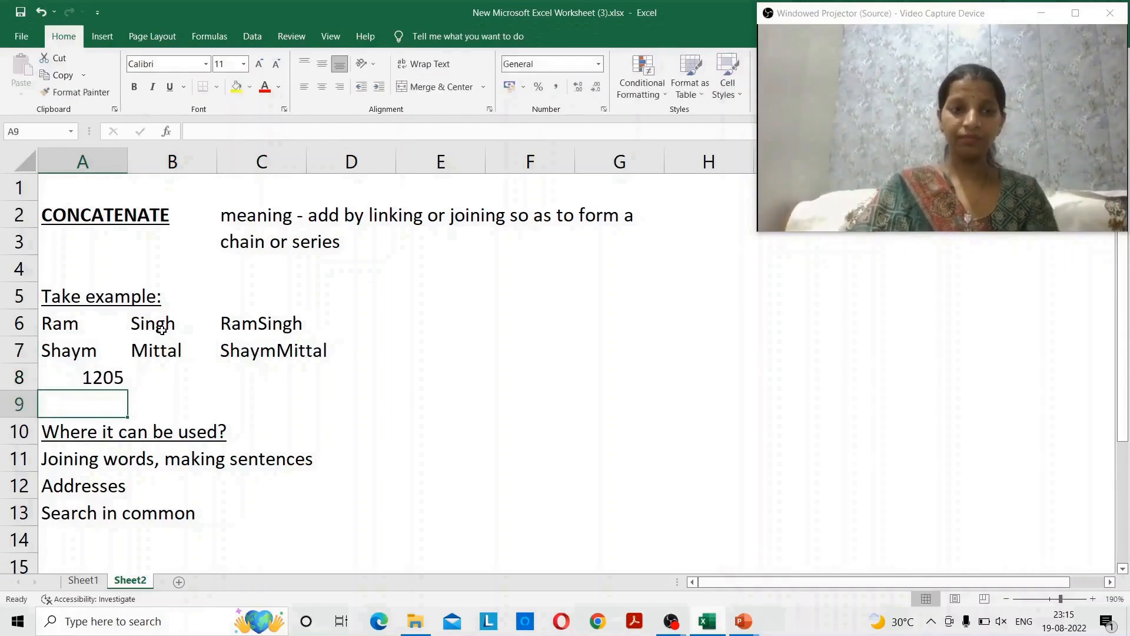
key(Up)
key(Right)
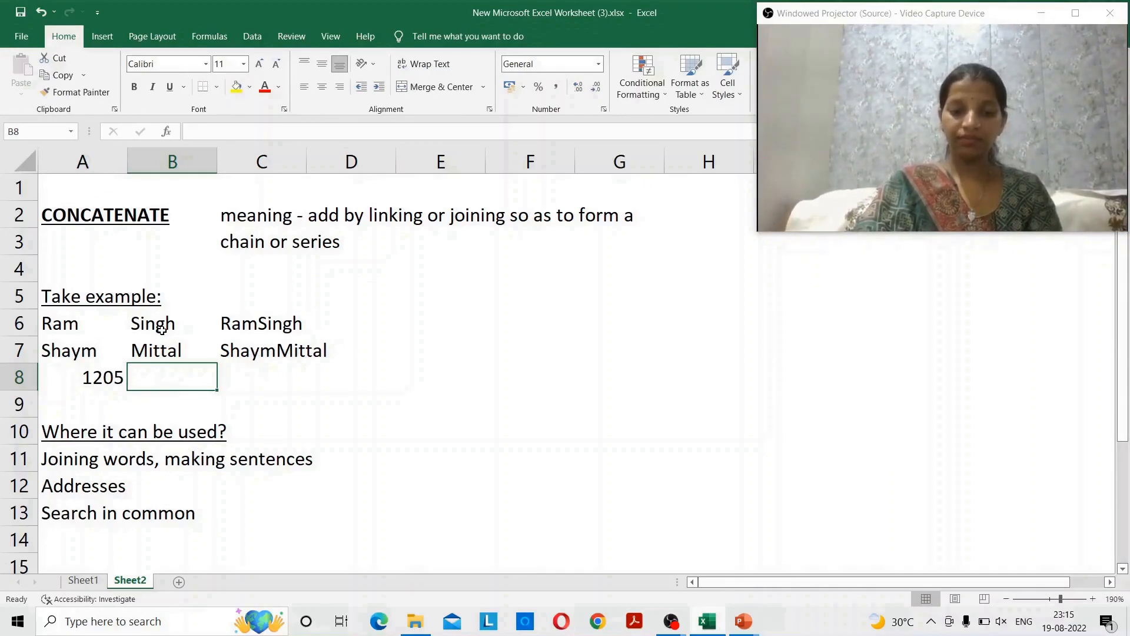
text(n)
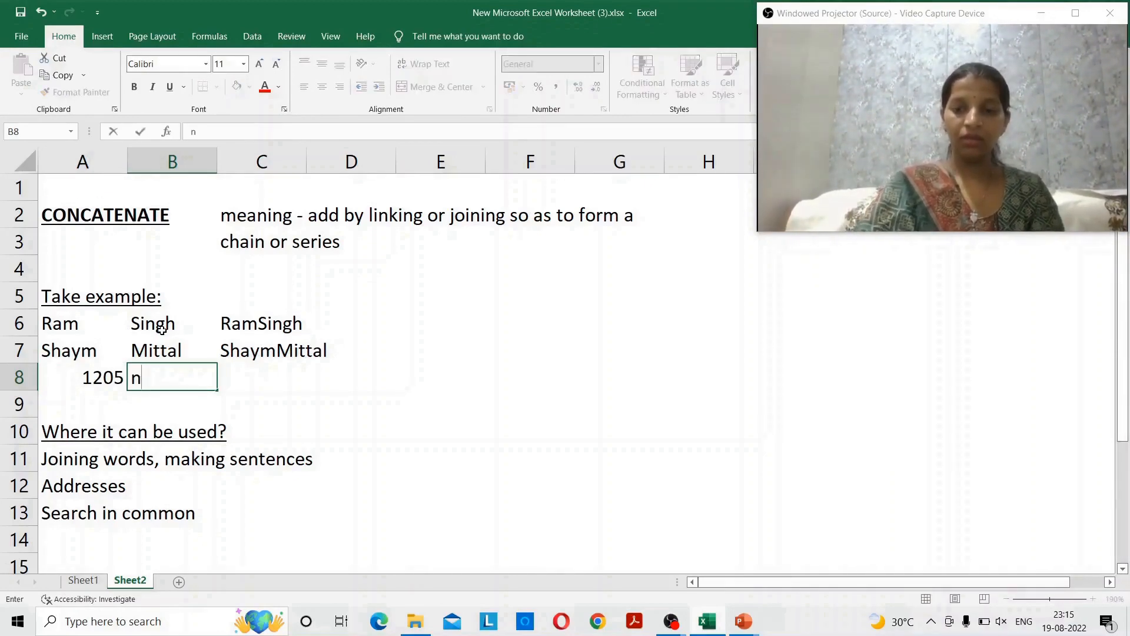
key(BackSpace)
text(pA)
key(BackSpace)
key(BackSpace)
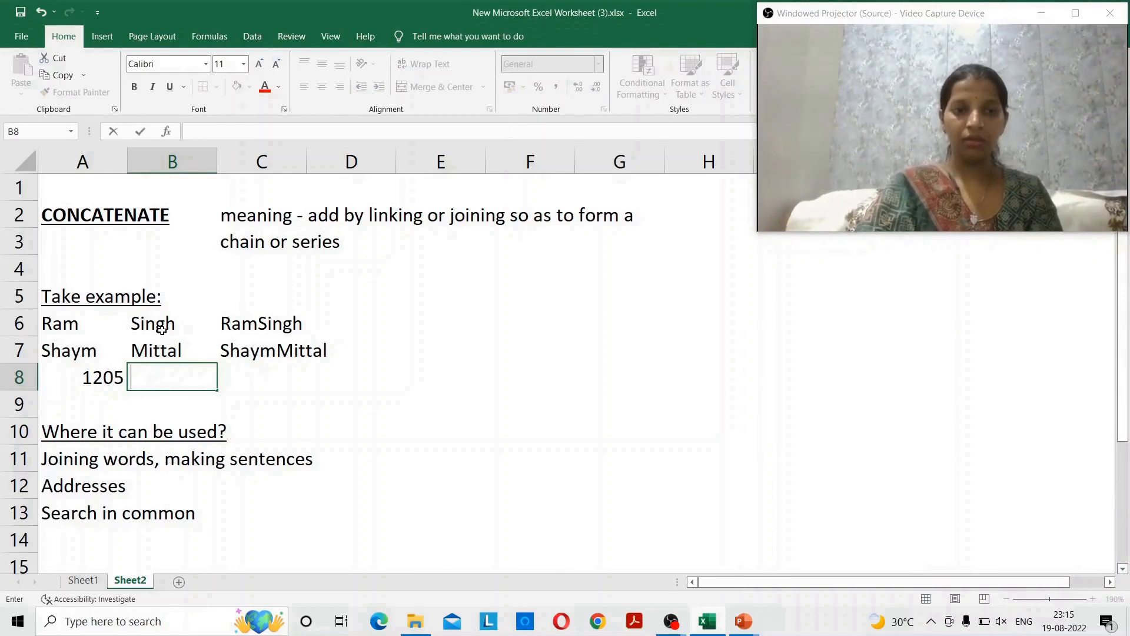
key(Caps_Lock)
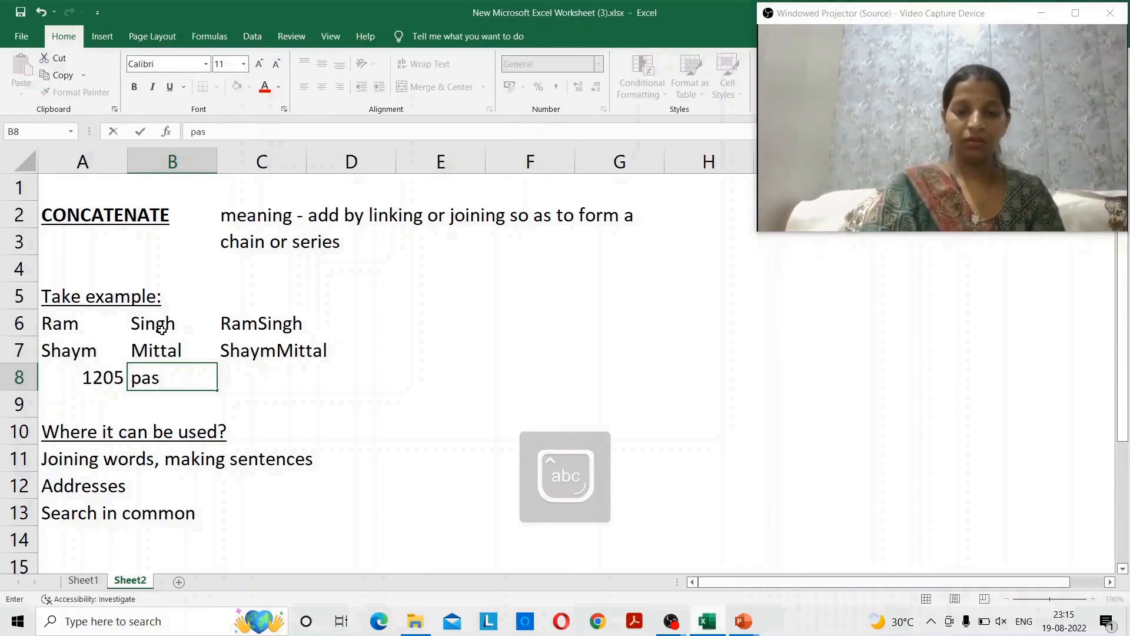
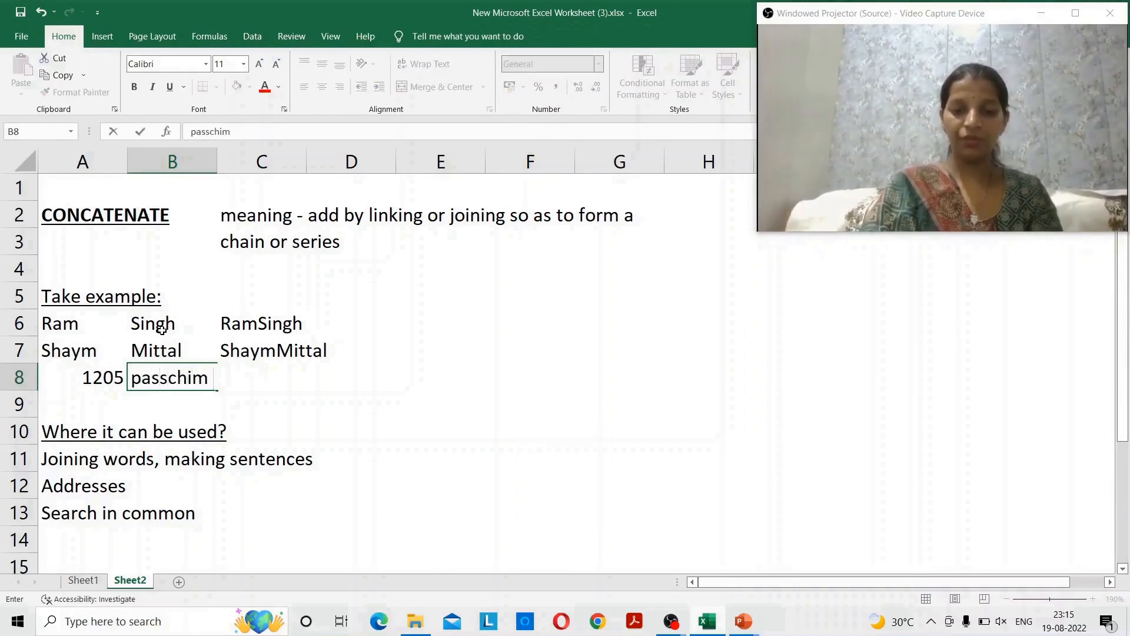
key(Return)
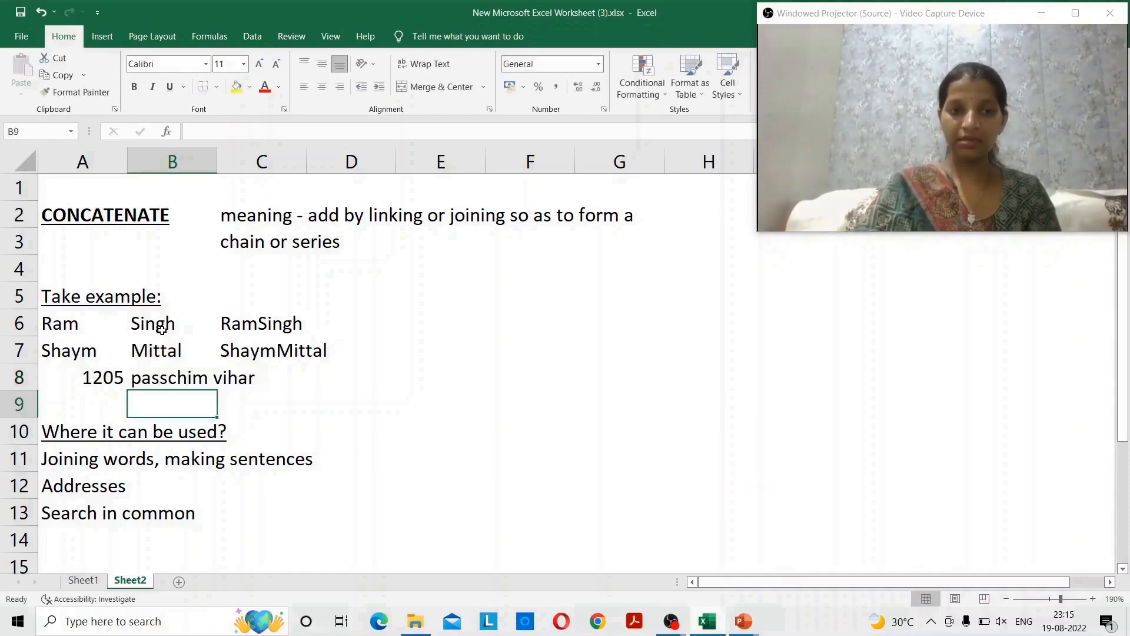
key(Up)
key(Right)
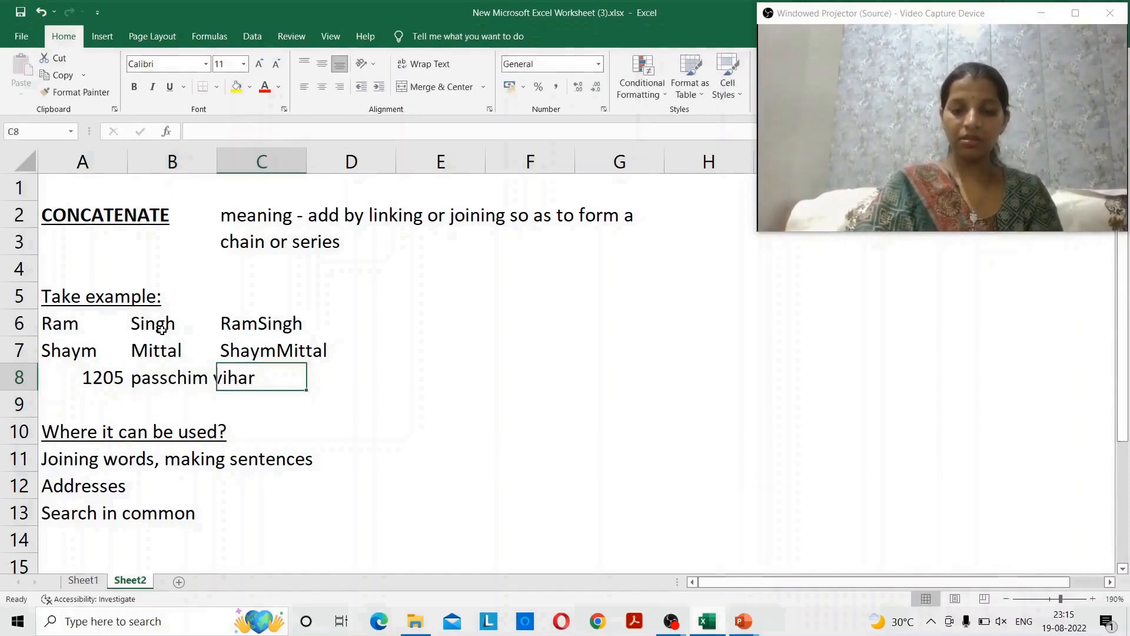
- Enter city delhi in C8 and PIN 110041 in D8
text(delhi)
key(Return)
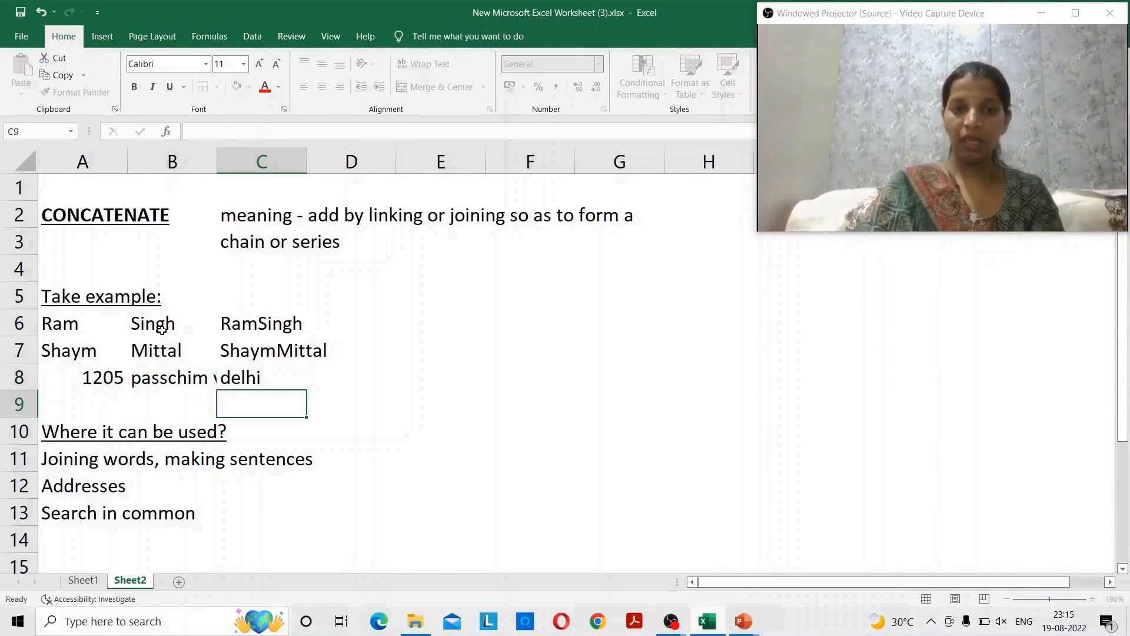
key(Up)
key(Right)
text(11)
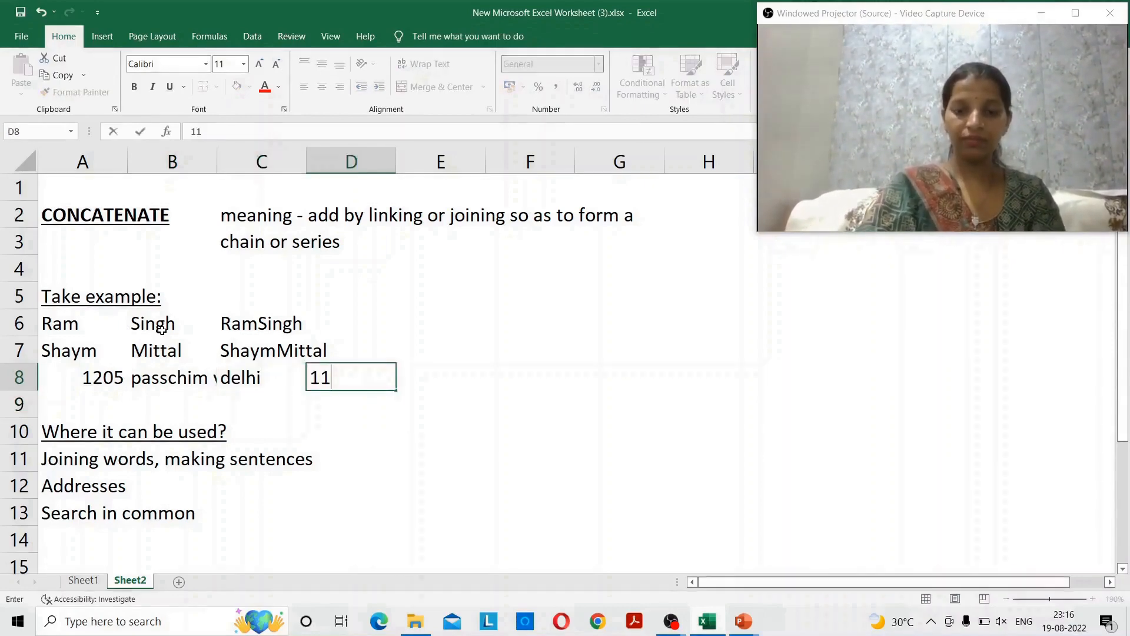
text(0041)
key(Return)
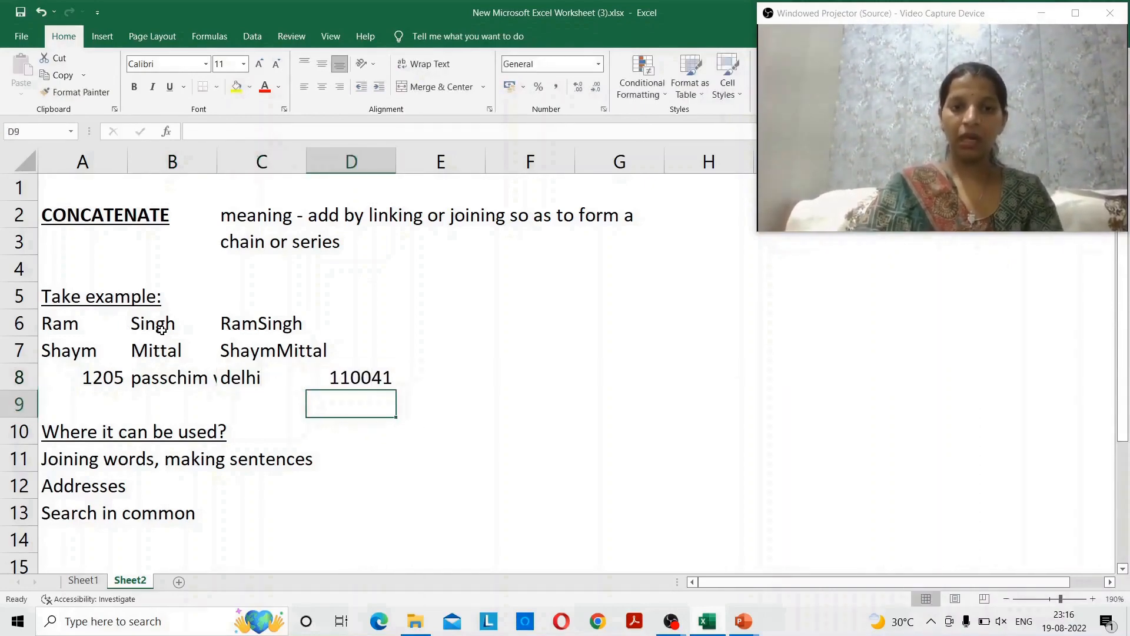
key(Up)
key(Right)
text(=)
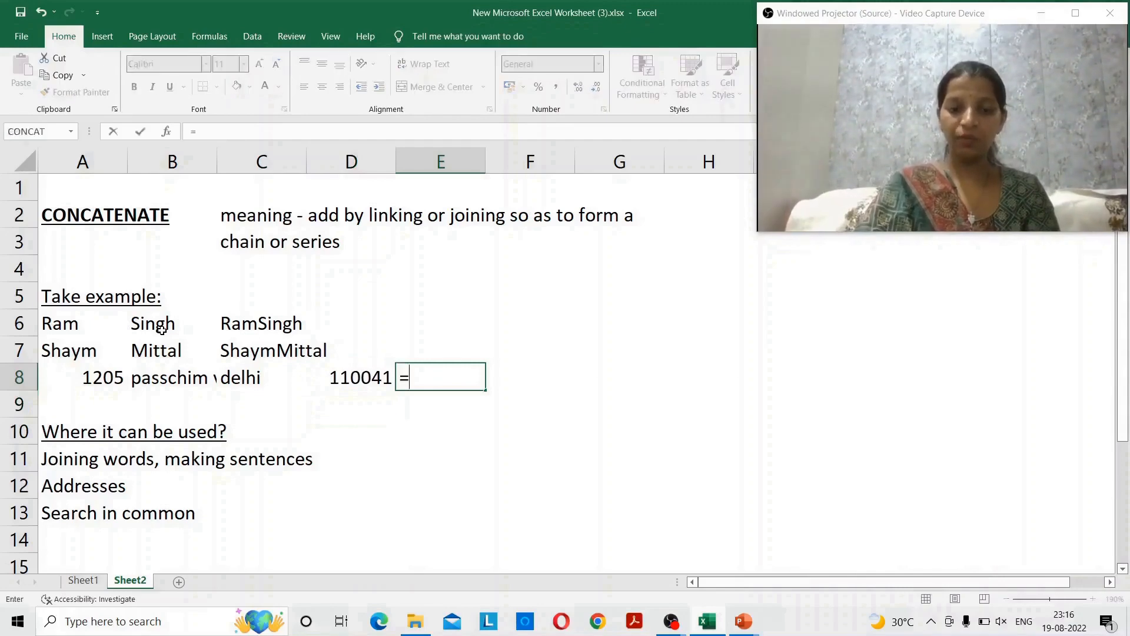
text(concatena)
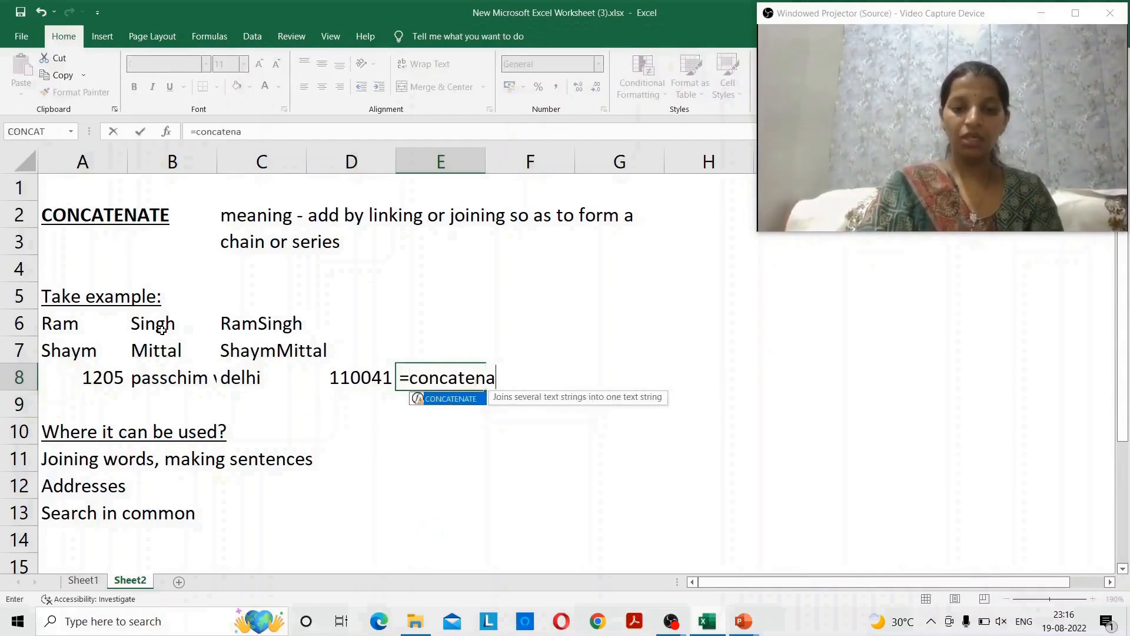
text(te()
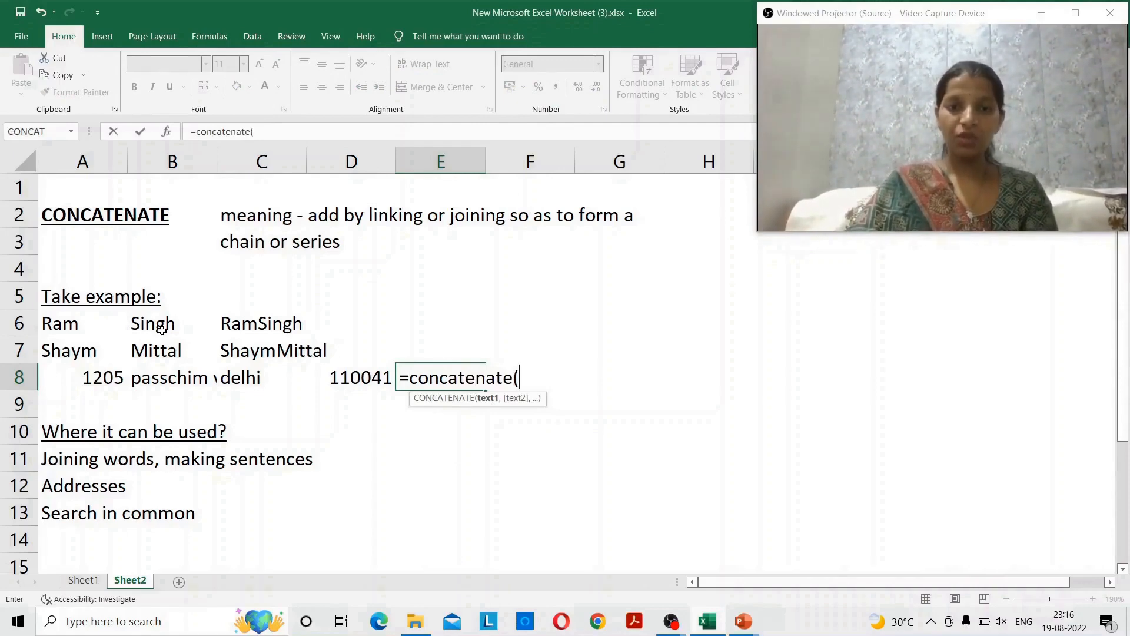
key(Left)
key(Left)
key(Left)
key(Left)
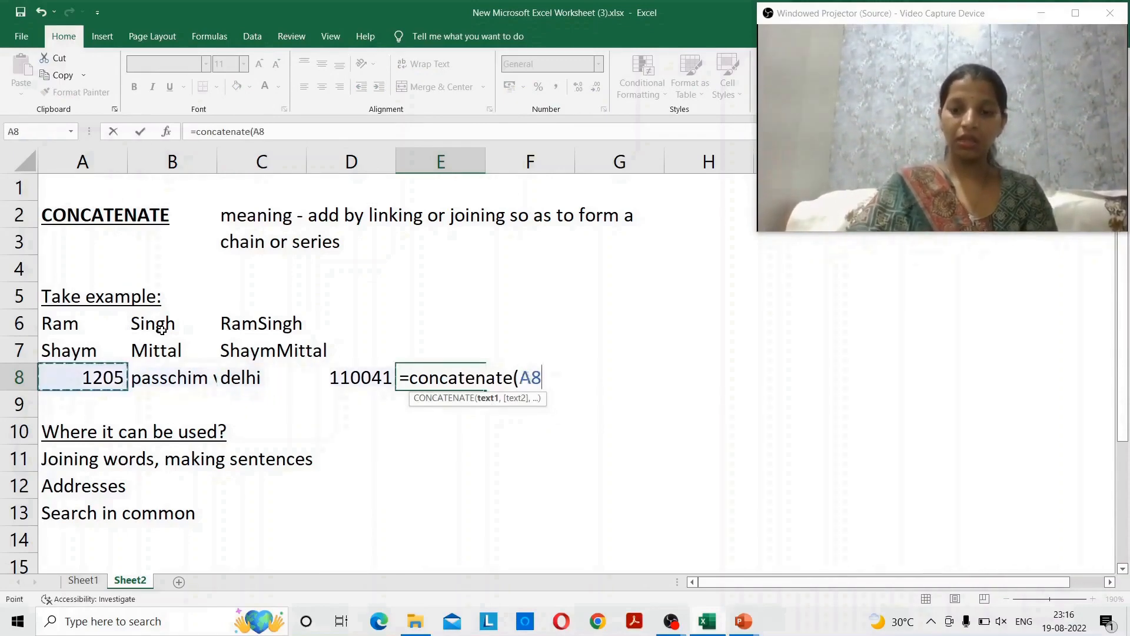
text(,)
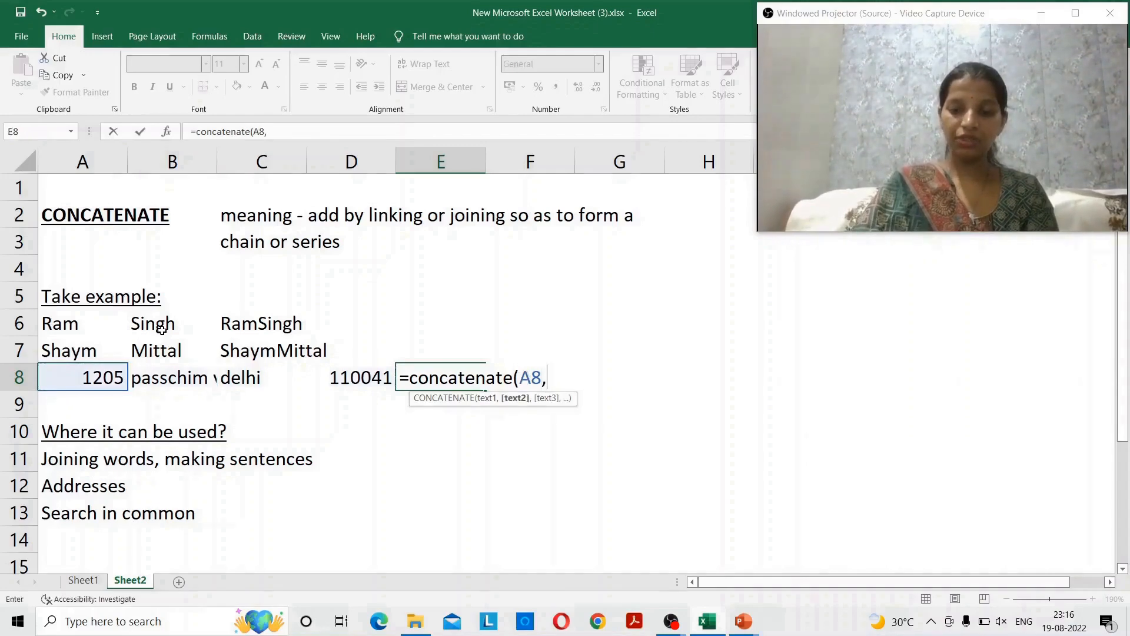
key(Left)
key(Left)
key(Left)
text(,)
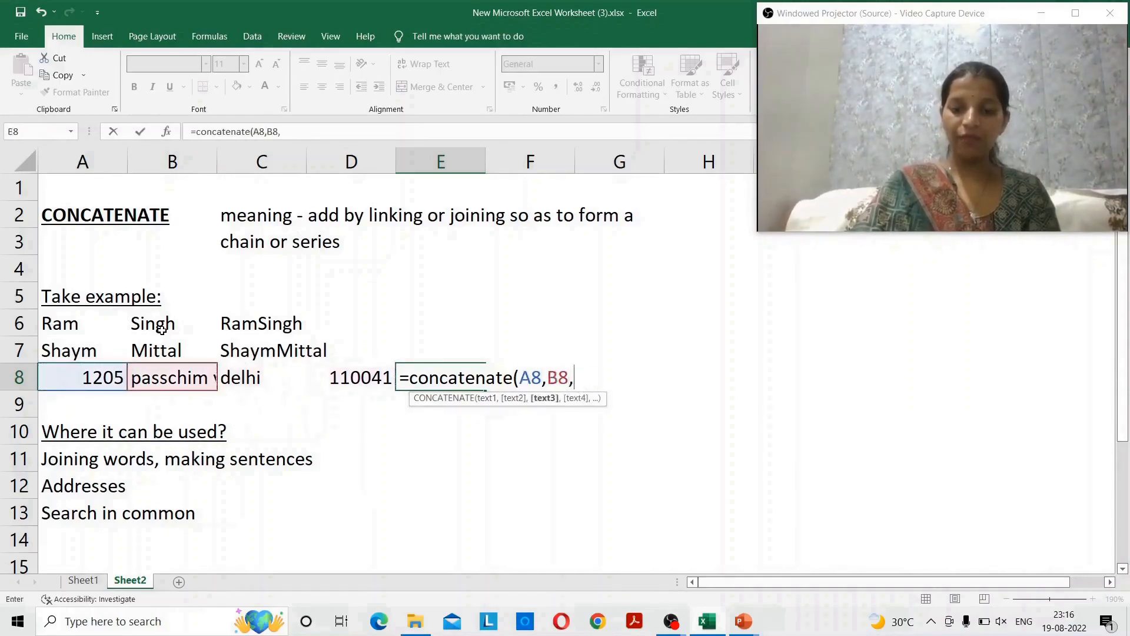
key(Left)
key(Left)
text(,)
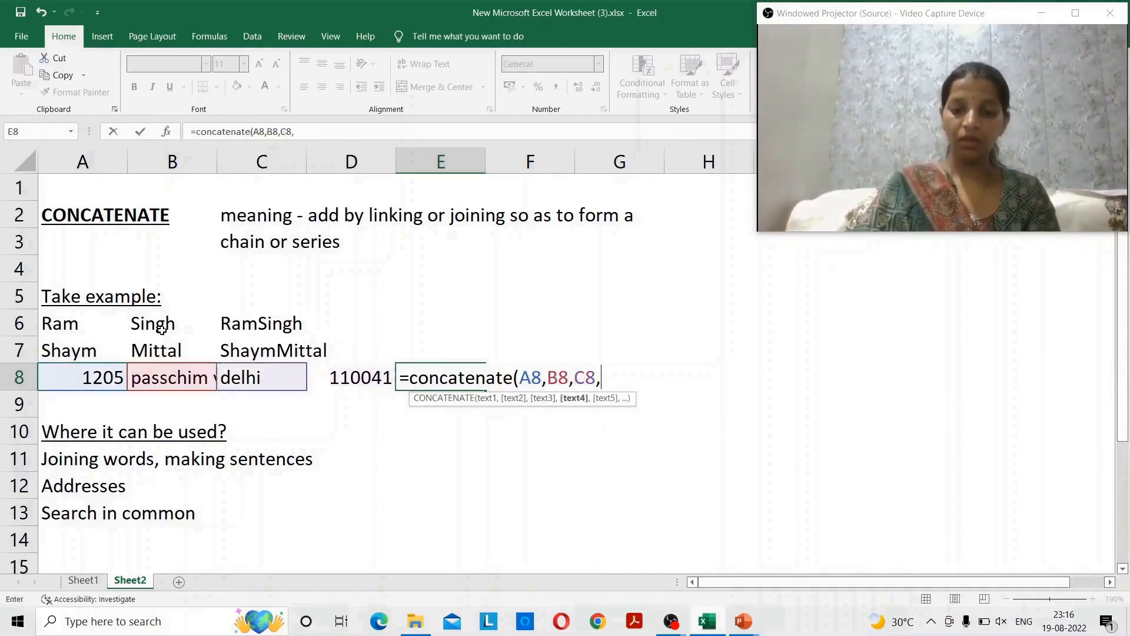
key(Left)
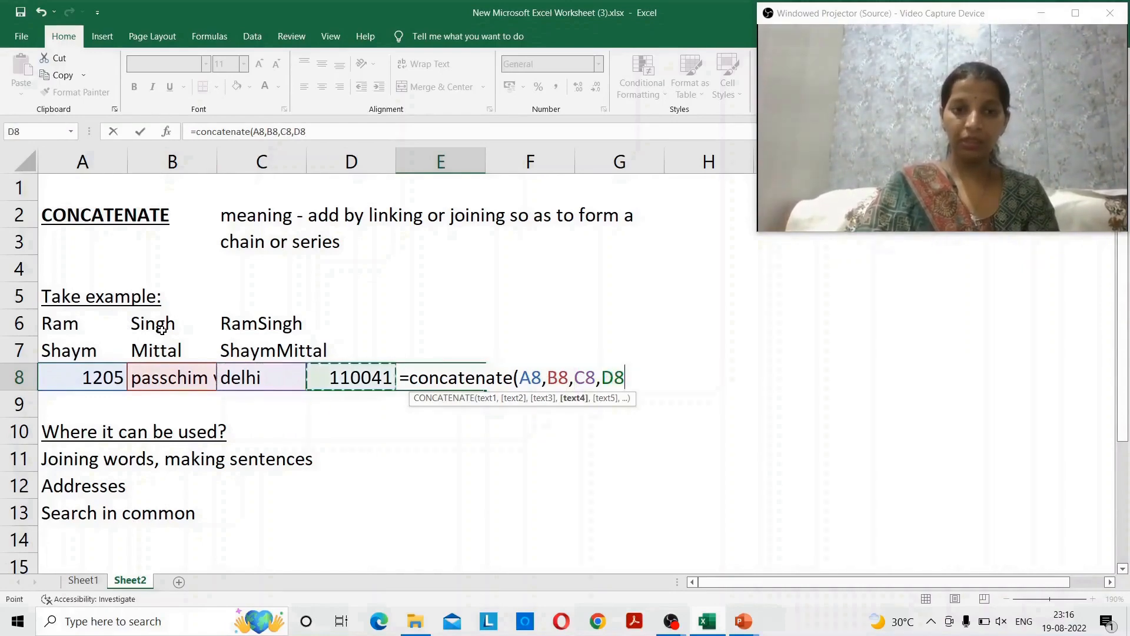
text())
key(Return)
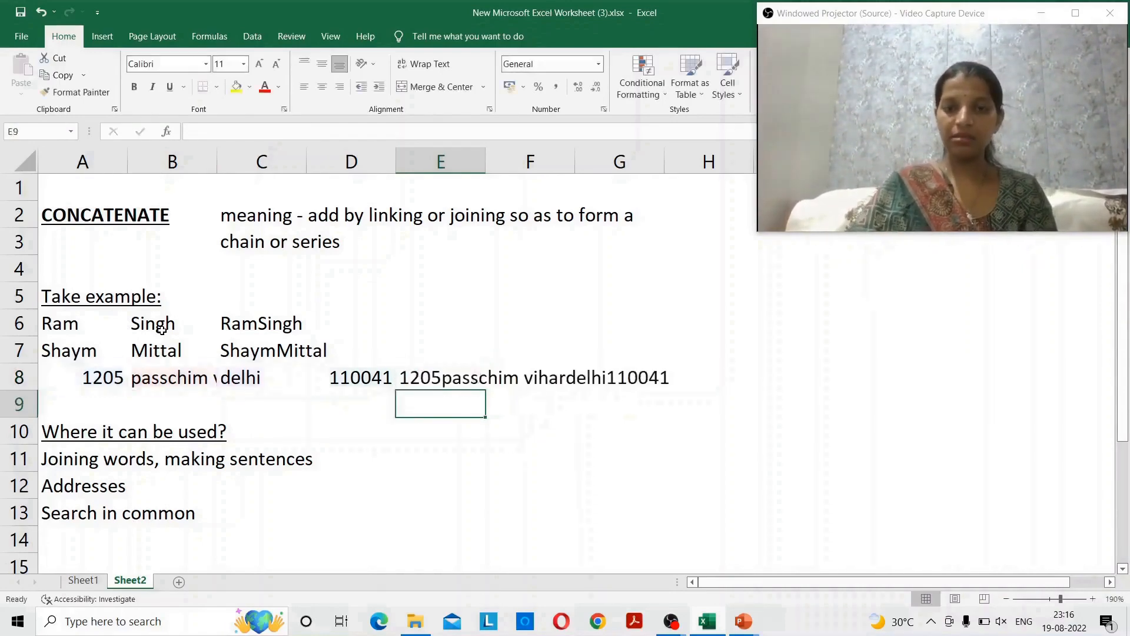
key(Up)
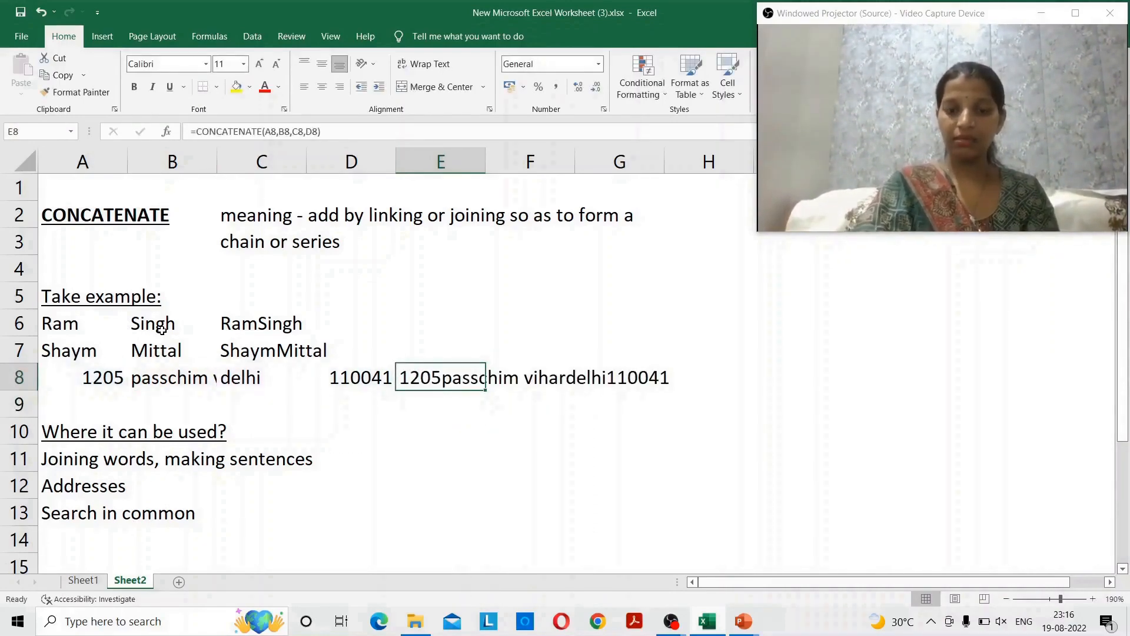
key(alt+h)
key(o)
key(i)
key(Left)
key(Left)
key(Left)
key(Left)
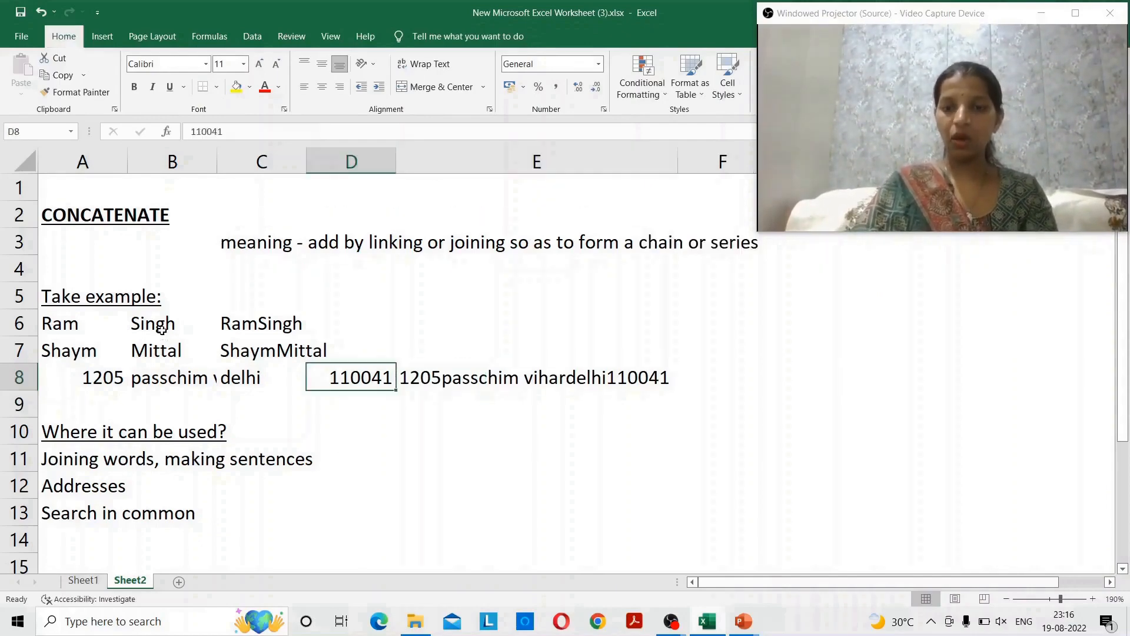
key(Right)
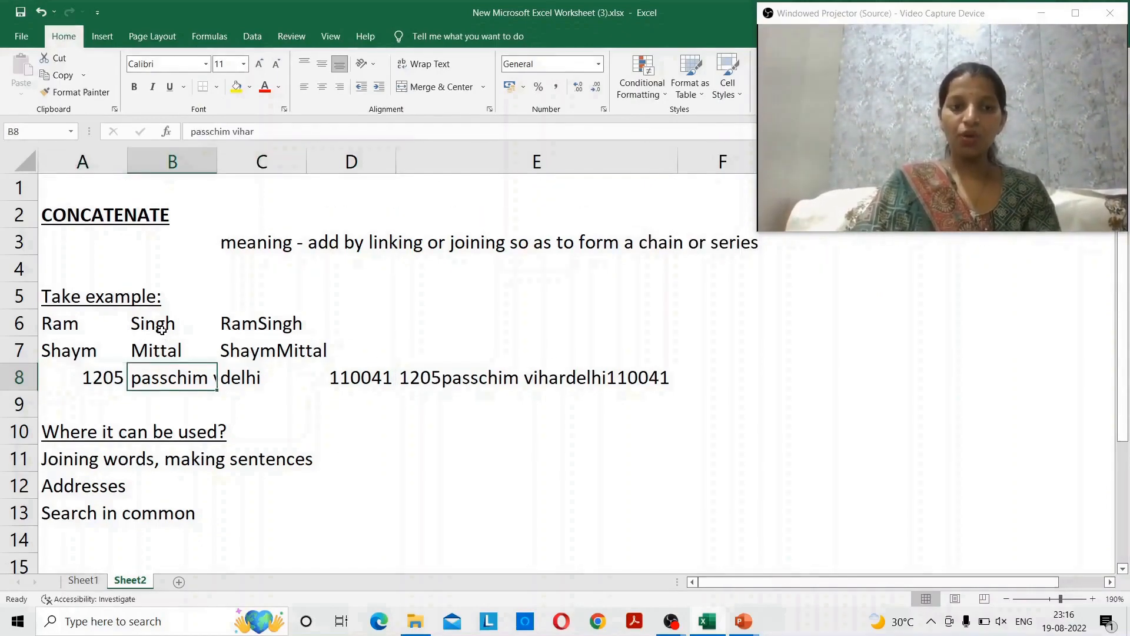
key(alt+h)
key(o)
key(i)
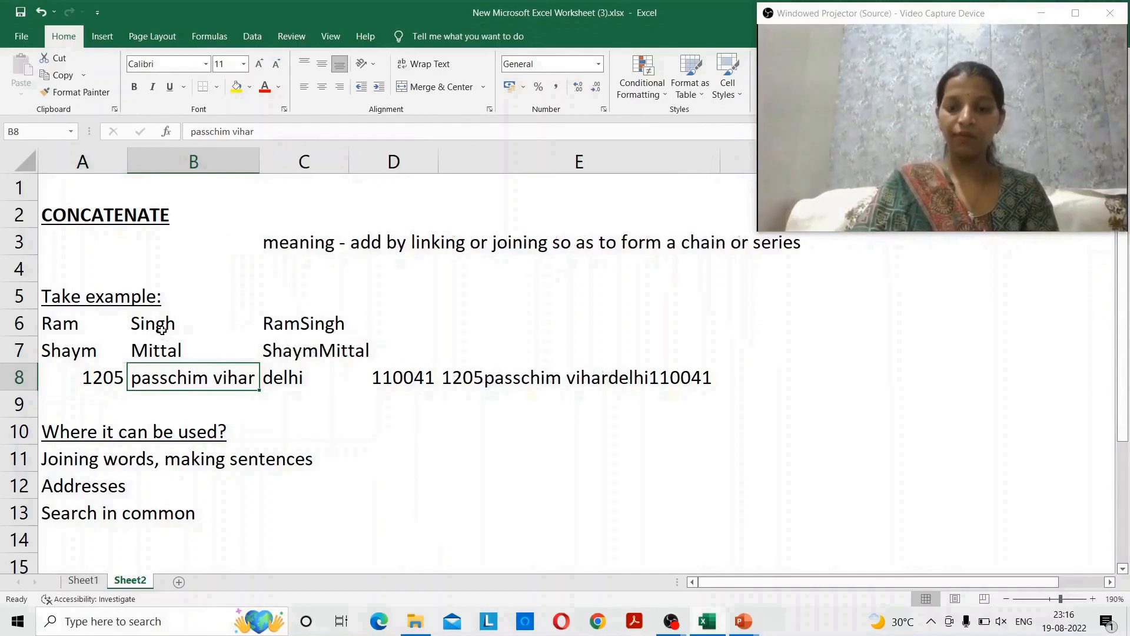
- Review E8's joined address against the PIN code in D8
key(Right)
key(Right)
key(Right)
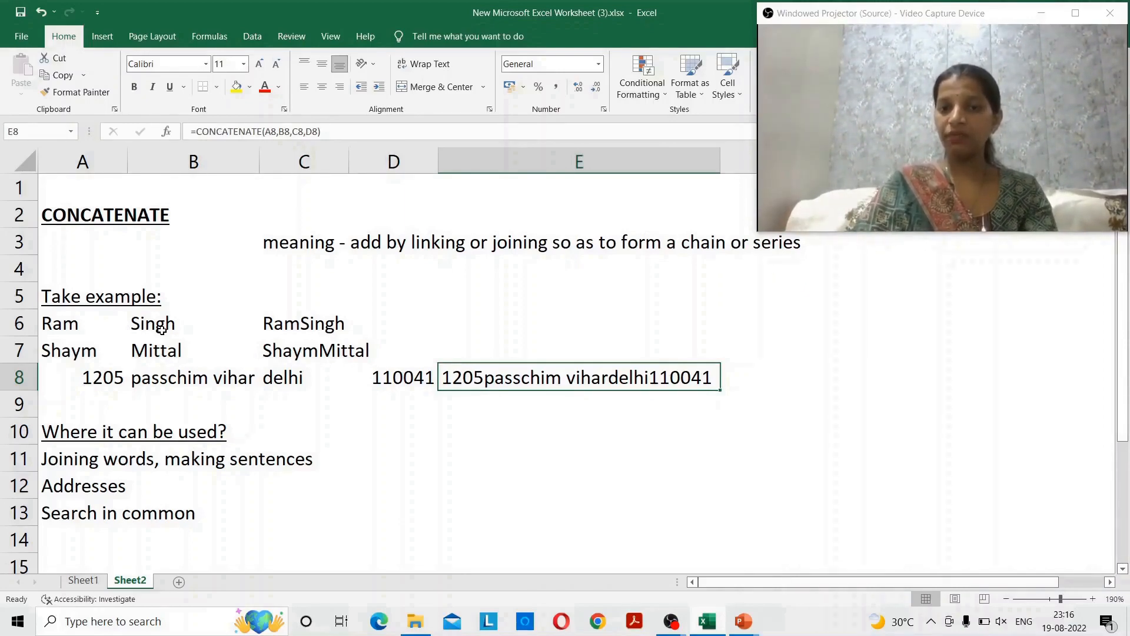
key(Right)
key(Left)
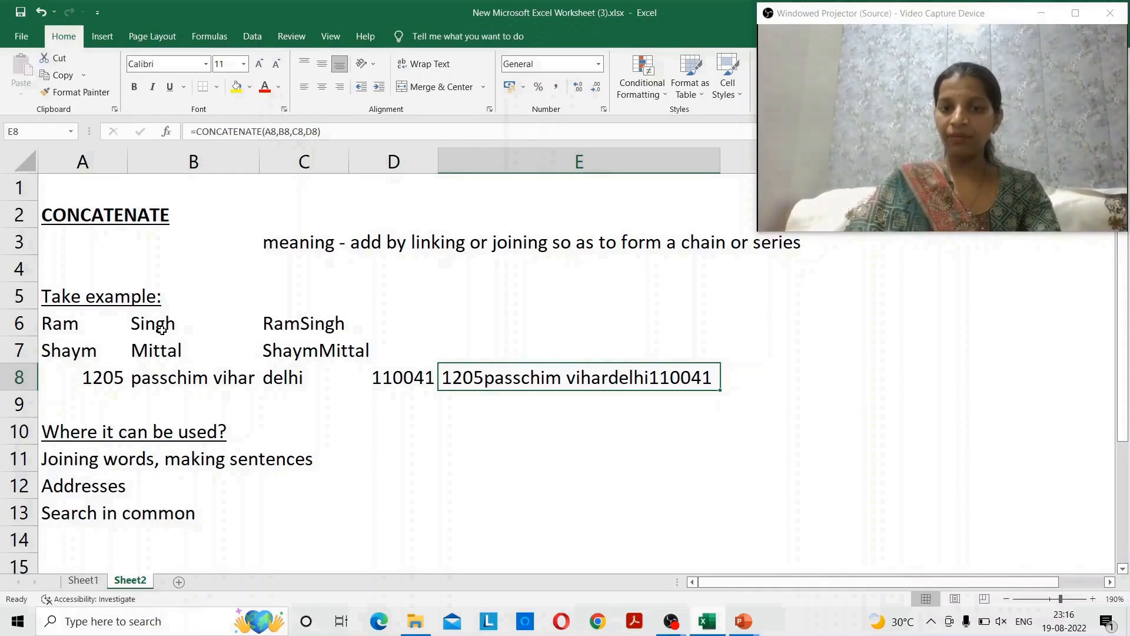
key(Left)
key(Right)
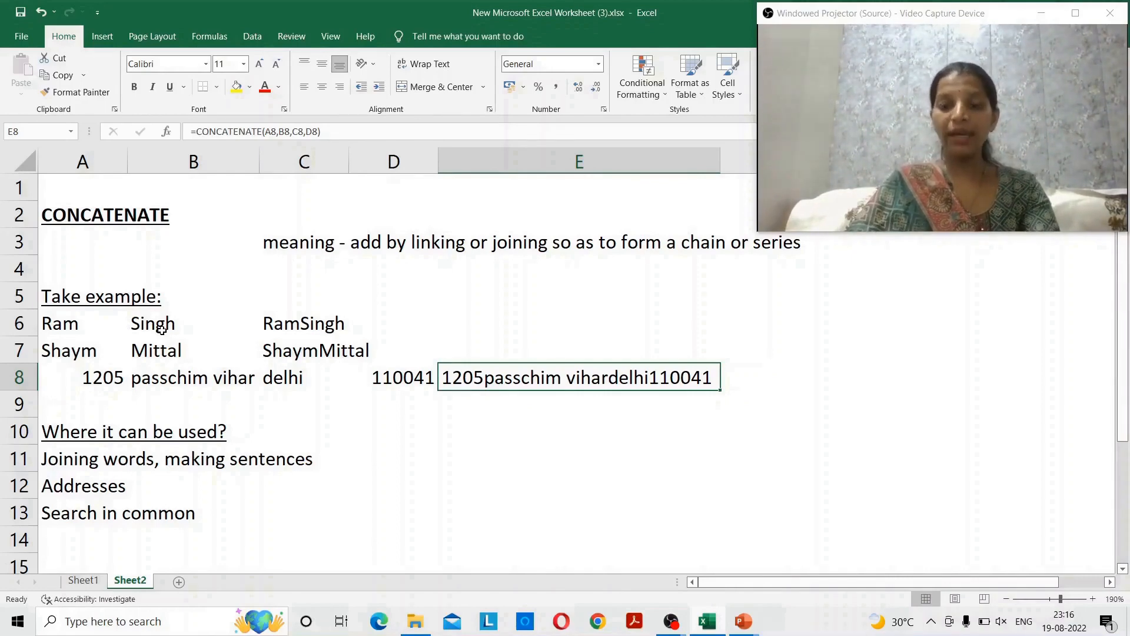
key(Left)
key(Left)
key(Left)
key(Left)
key(Right)
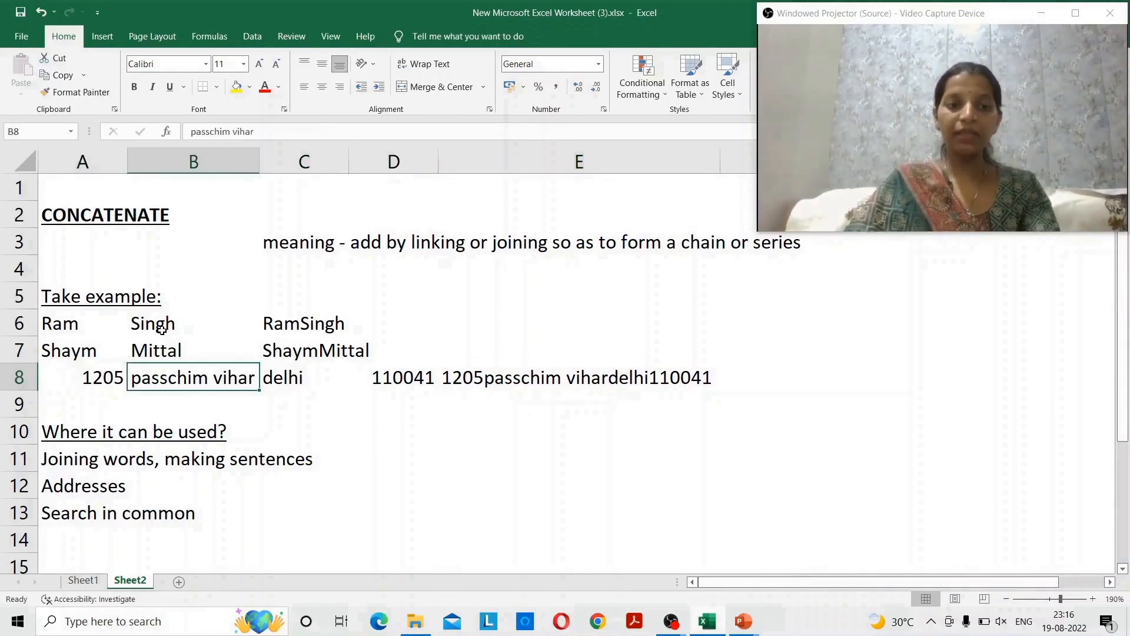
key(F2)
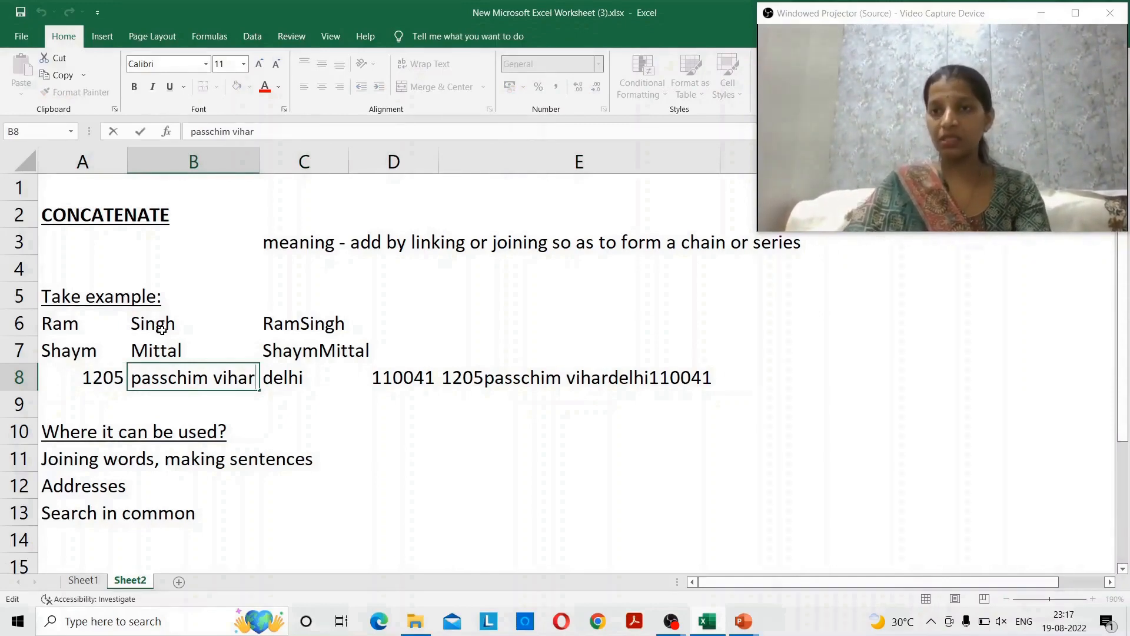
key(Home)
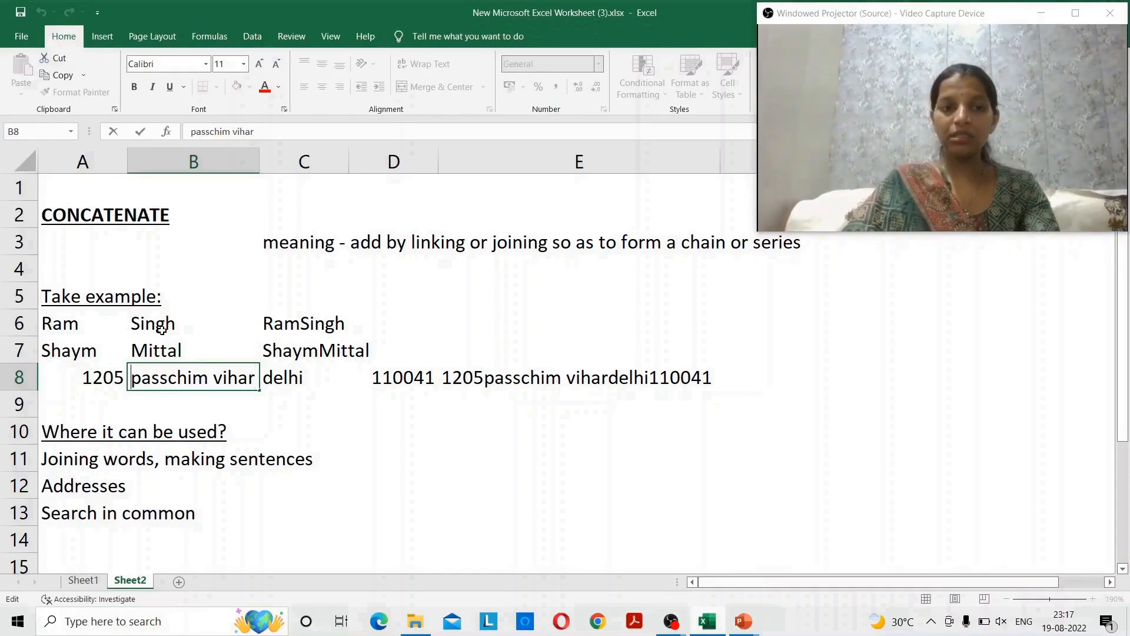
key(Escape)
key(Up)
key(Up)
key(Left)
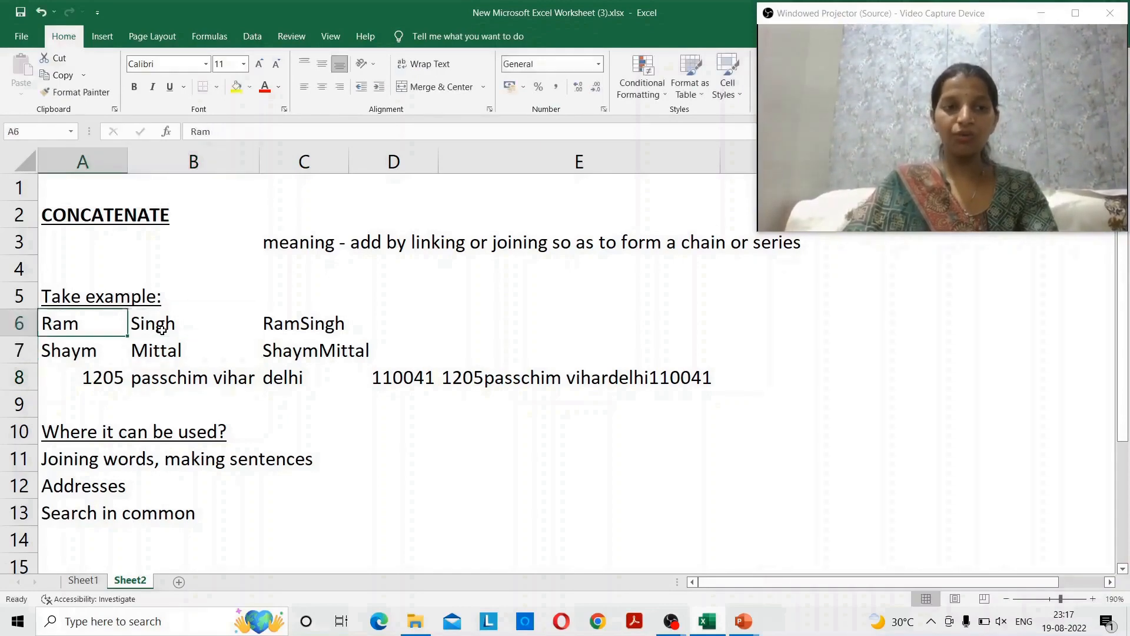
key(F2)
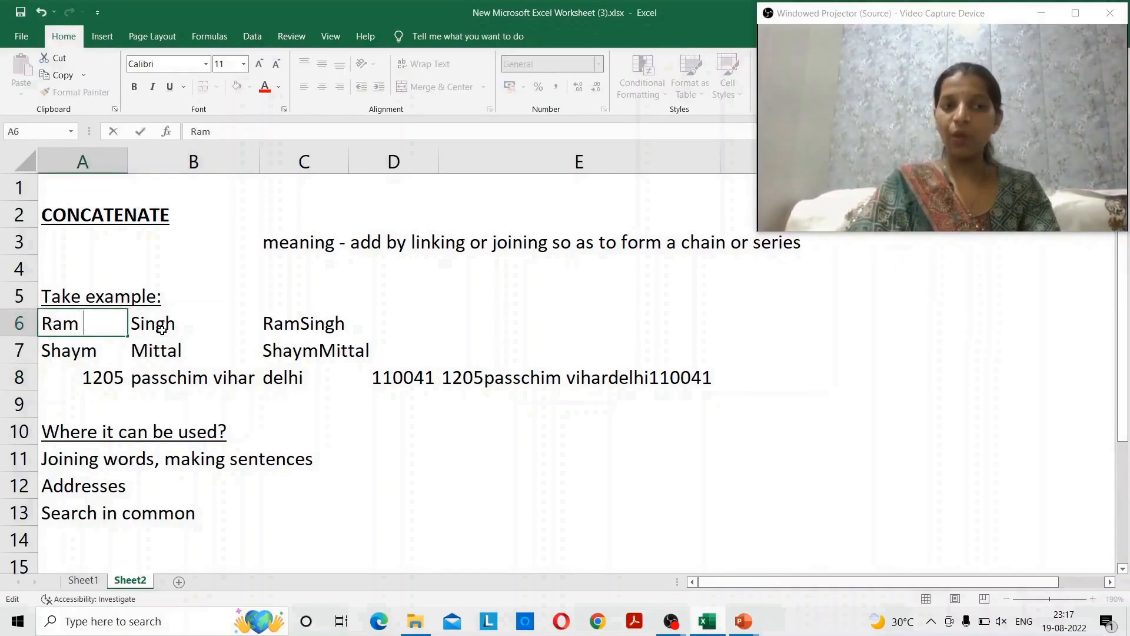
key(Return)
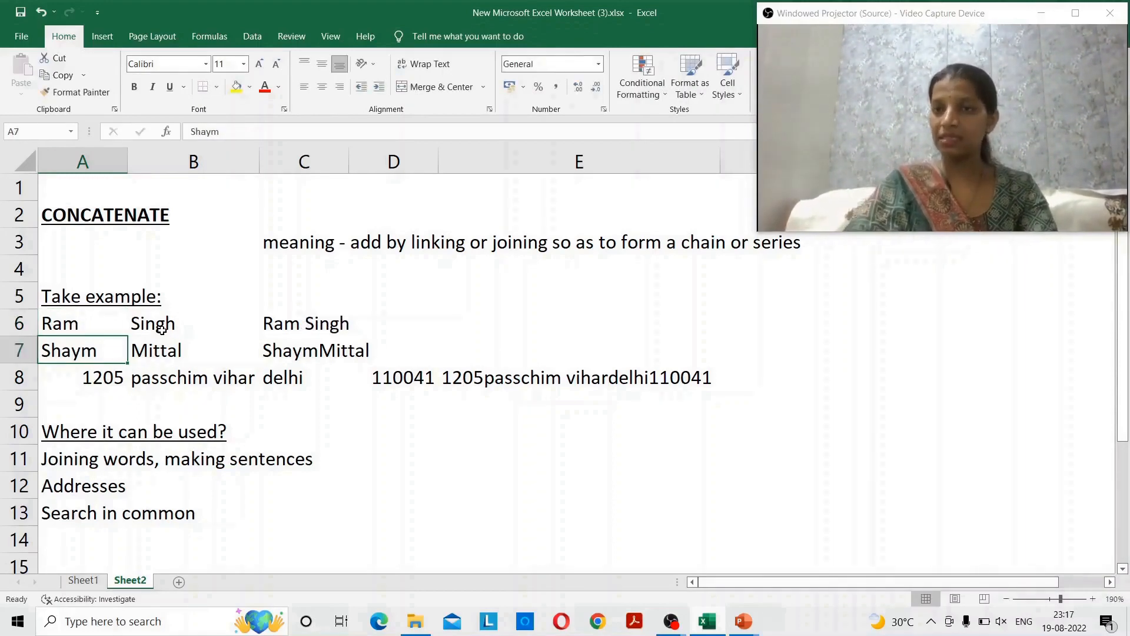
key(Down)
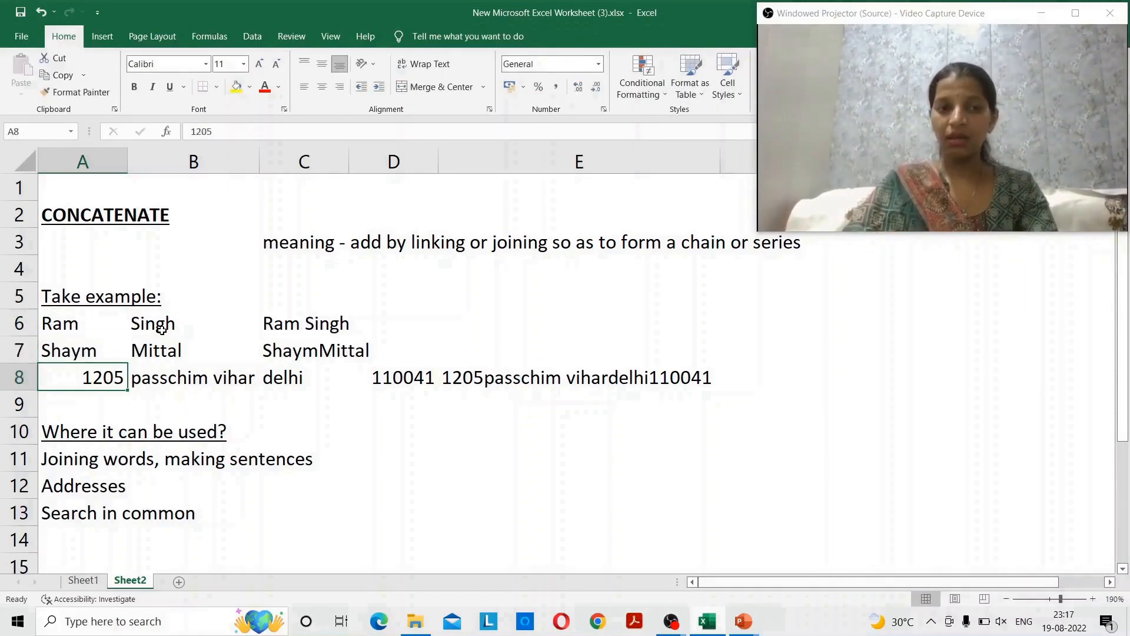
key(Up)
key(F2)
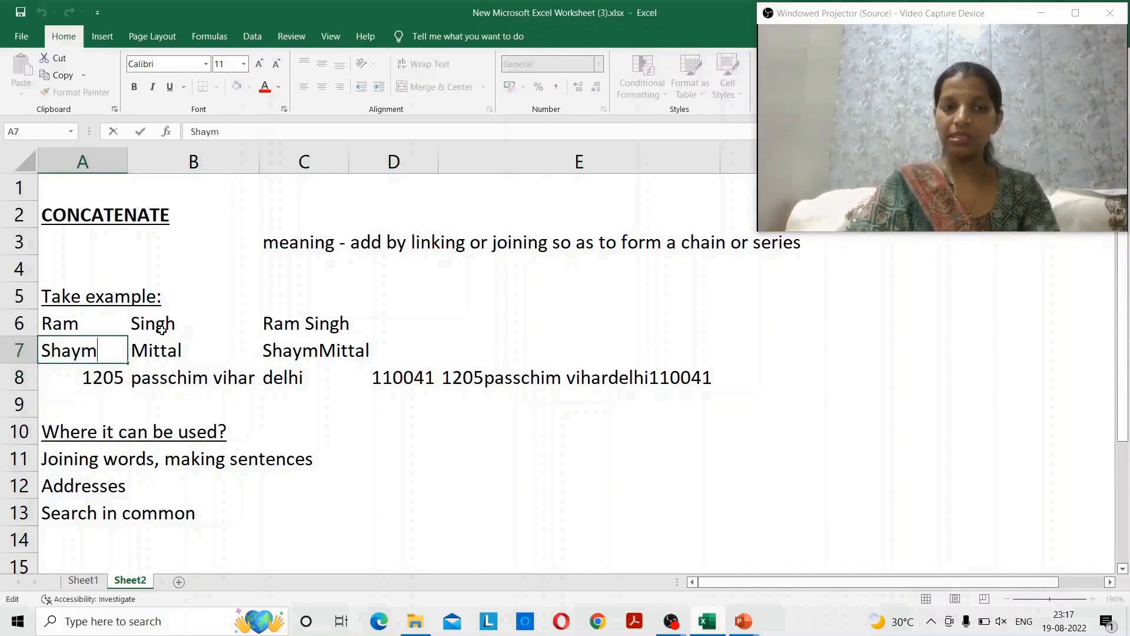
key(Return)
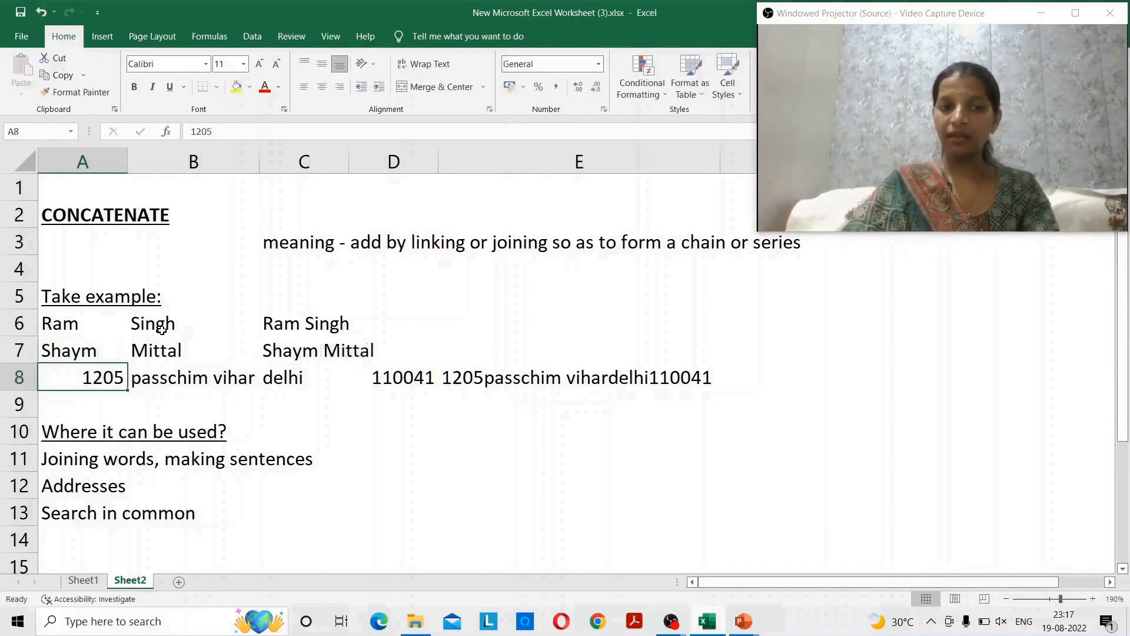
key(Up)
key(Up)
key(Down)
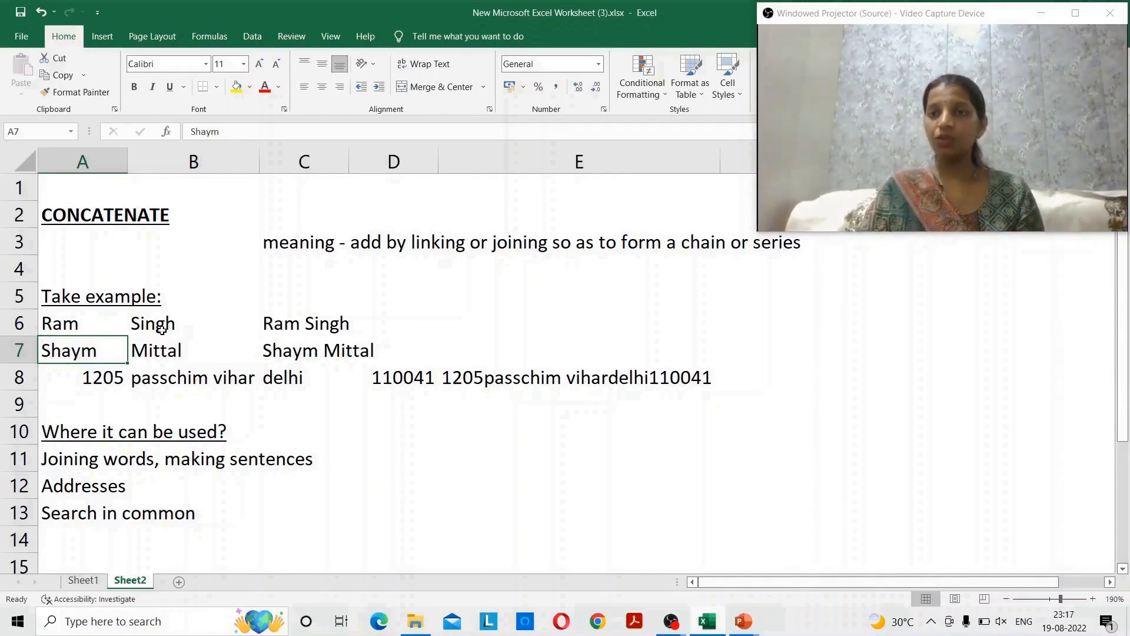
key(Up)
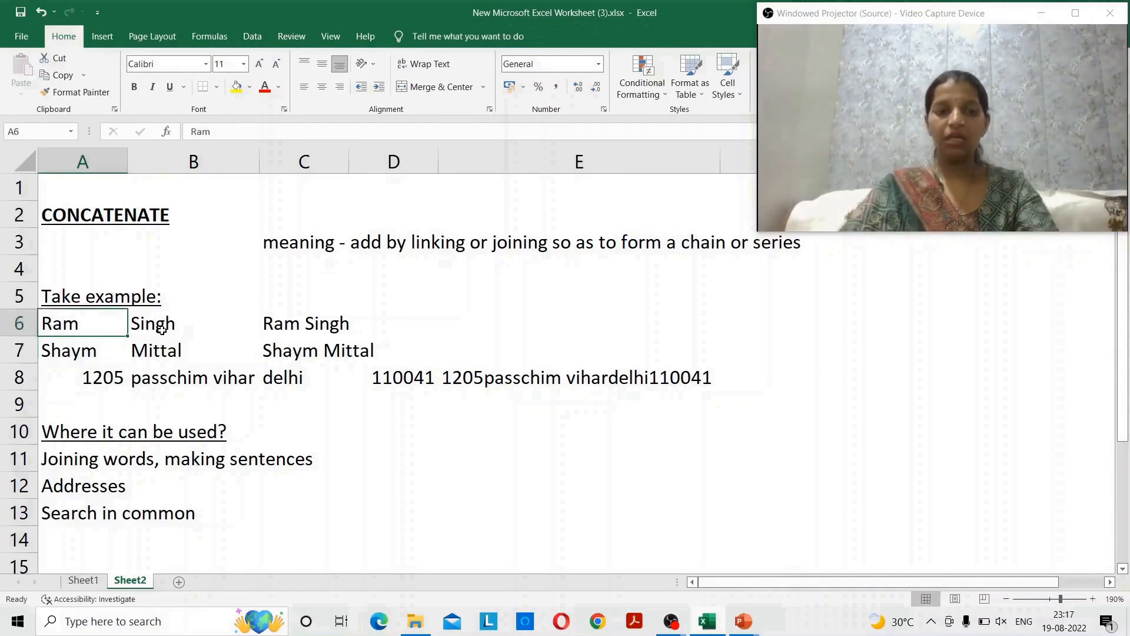
key(F2)
key(BackSpace)
key(Return)
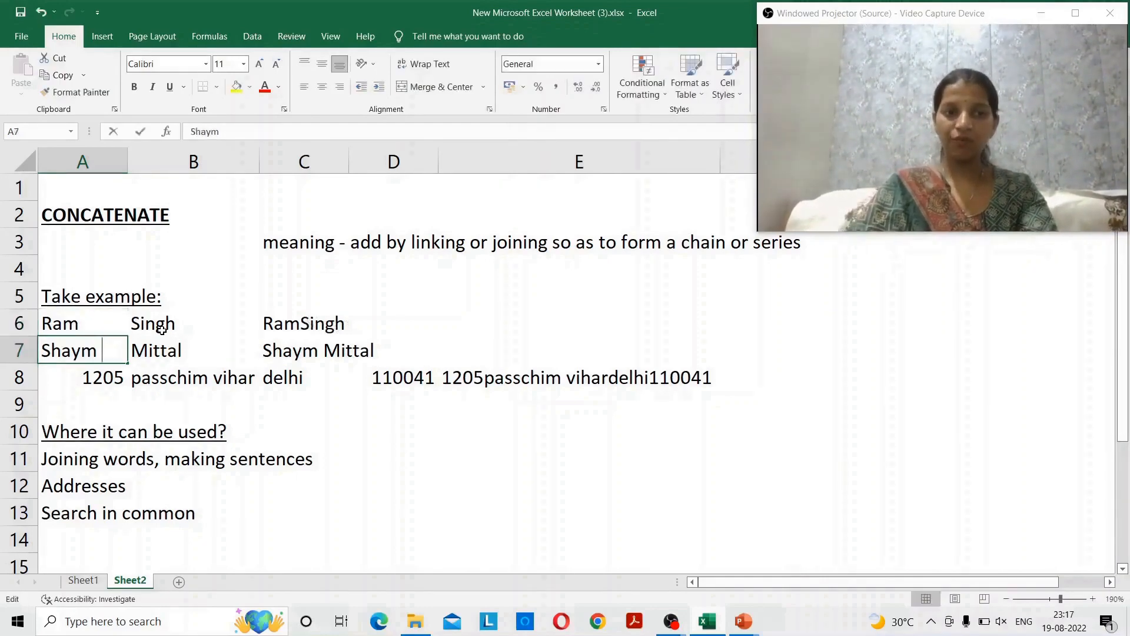
key(F2)
key(BackSpace)
key(Return)
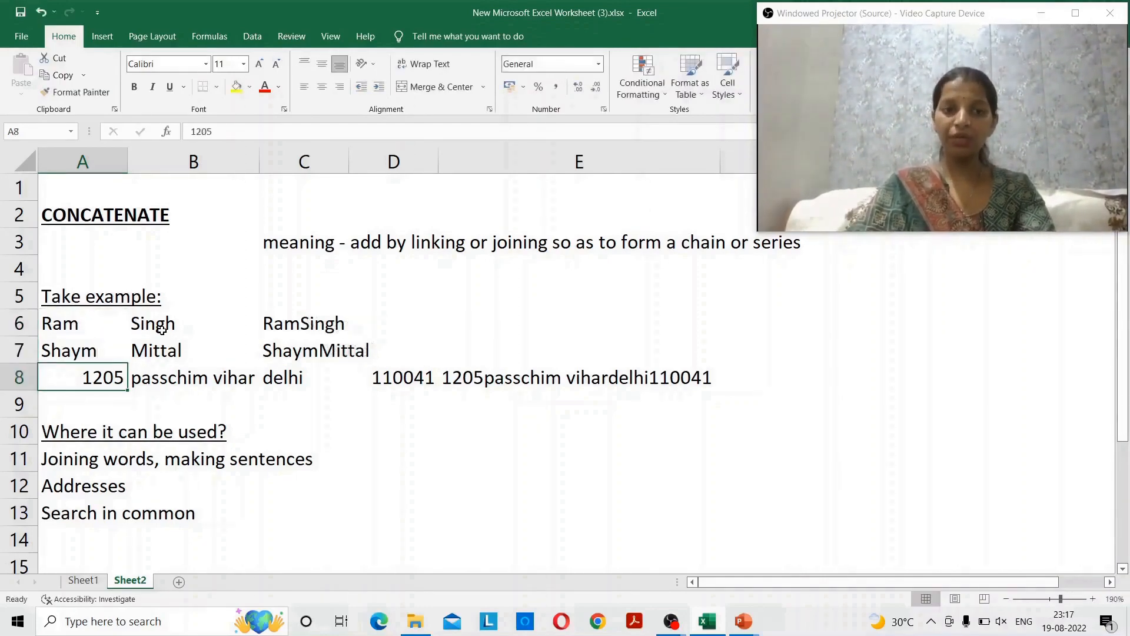
key(Right)
key(Up)
key(Up)
- Enter a CONCATENATE formula in D6 joining A6 and B6 with an empty middle argument
key(Right)
key(Right)
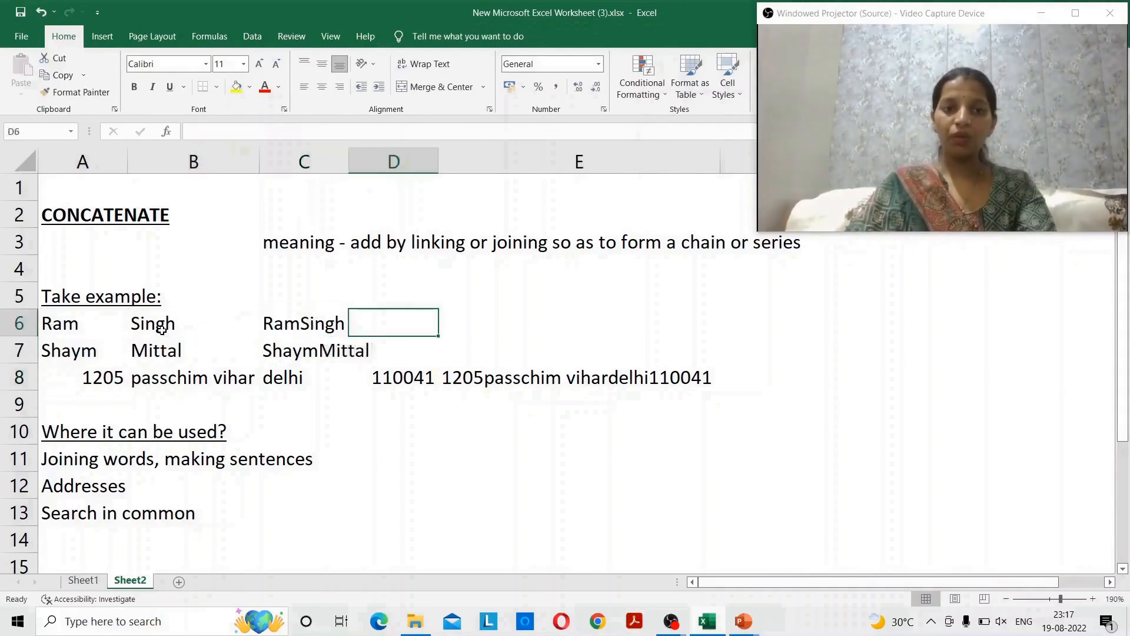
text(=con)
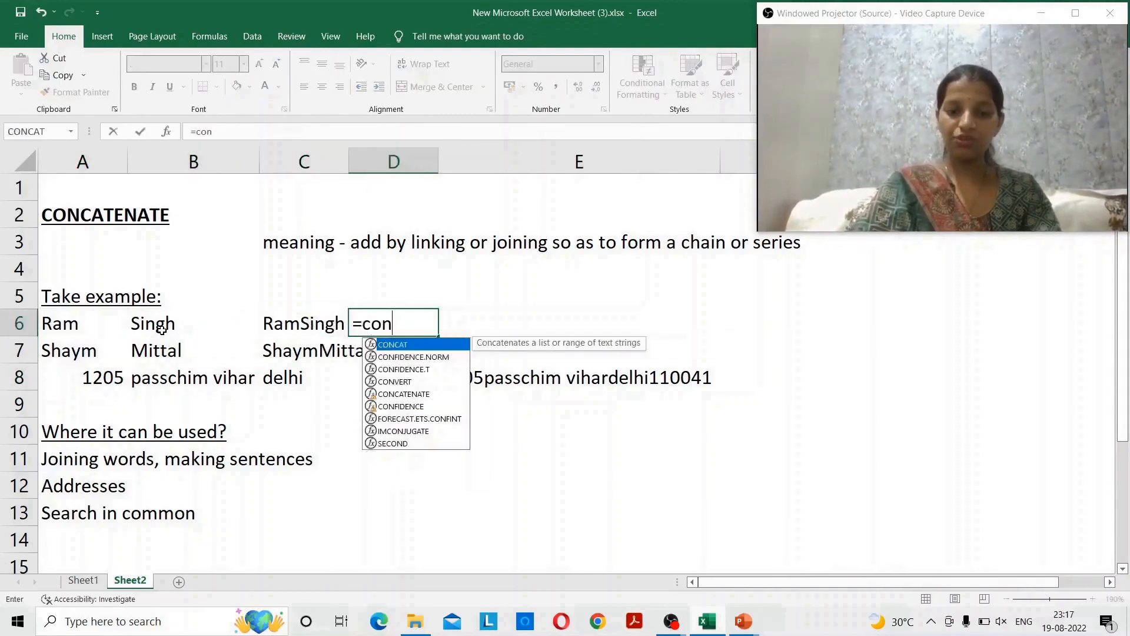
text(cat)
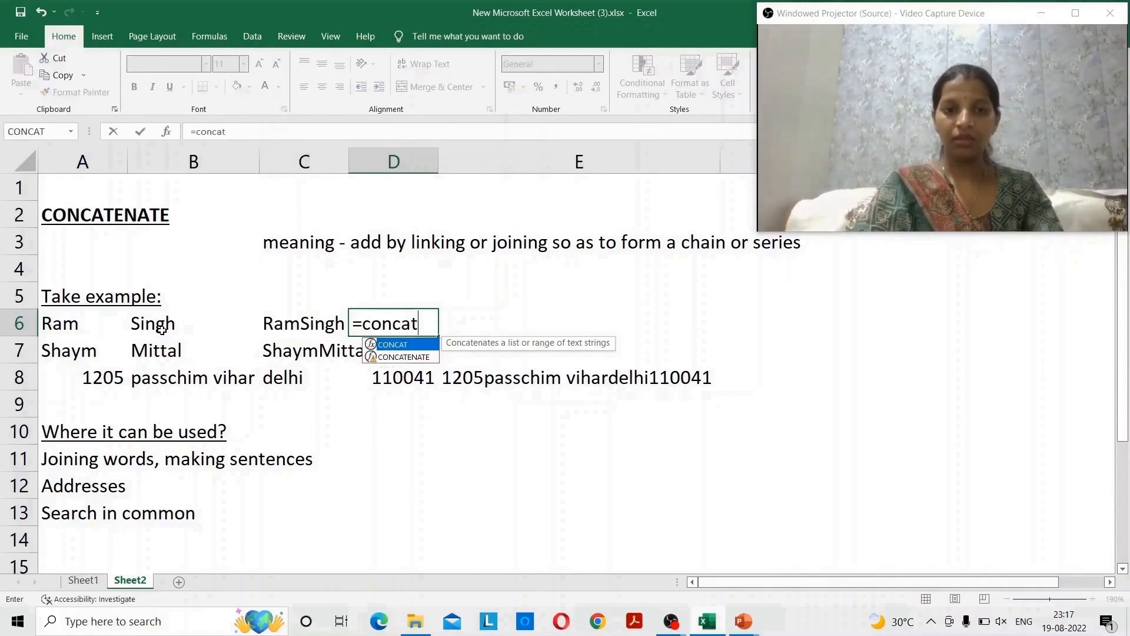
text(enate()
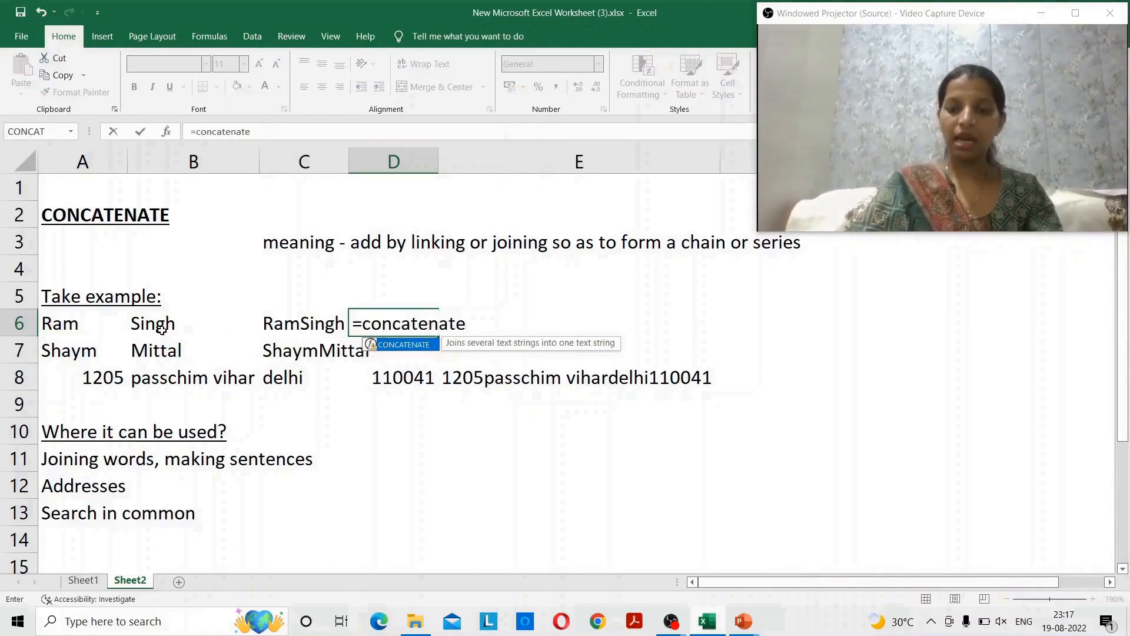
key(Left)
key(Left)
key(Left)
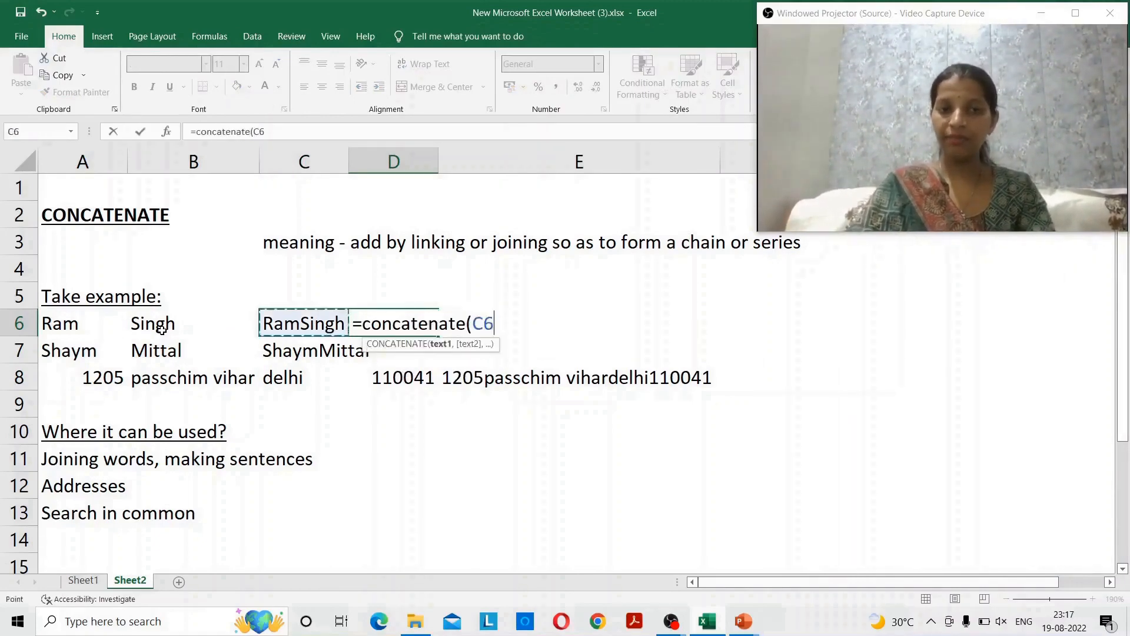
text(,)
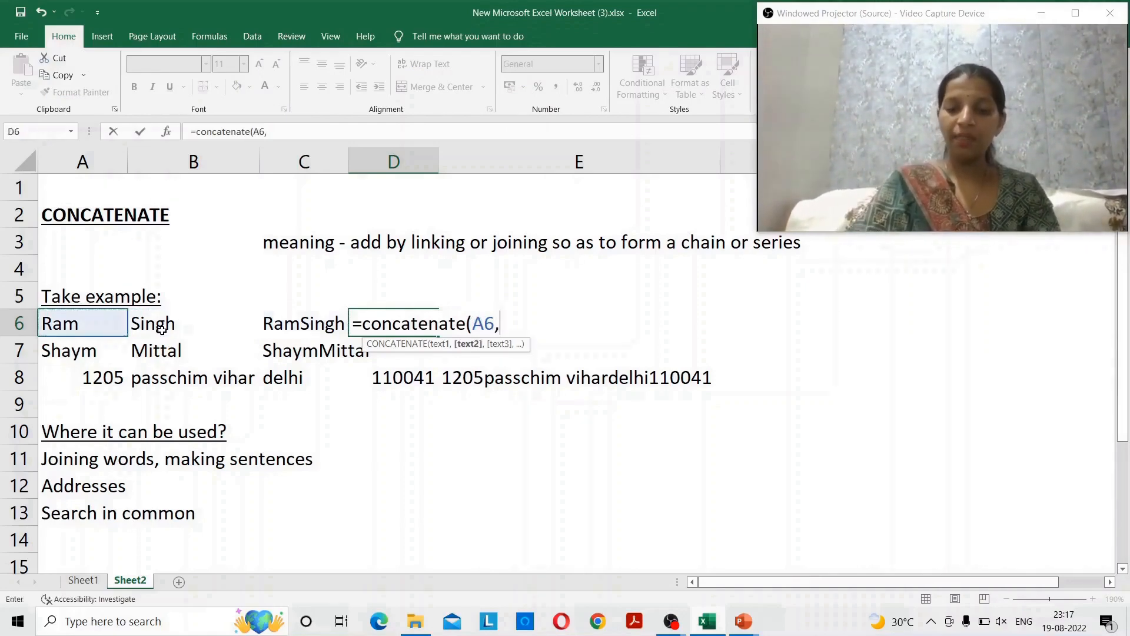
text( ,)
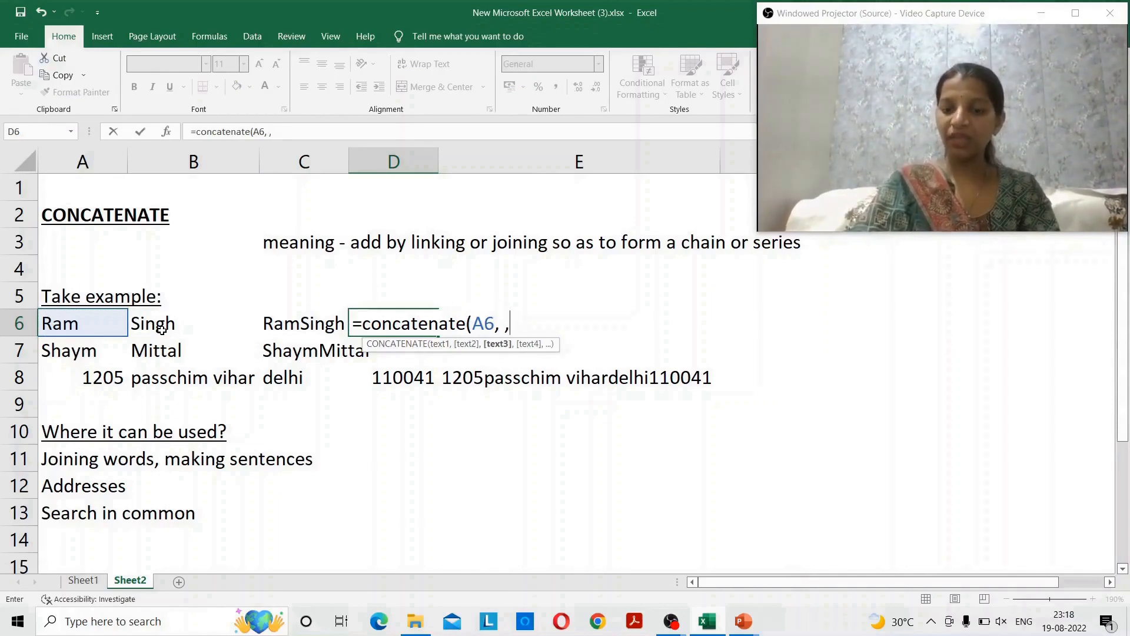
key(Left)
key(Left)
text())
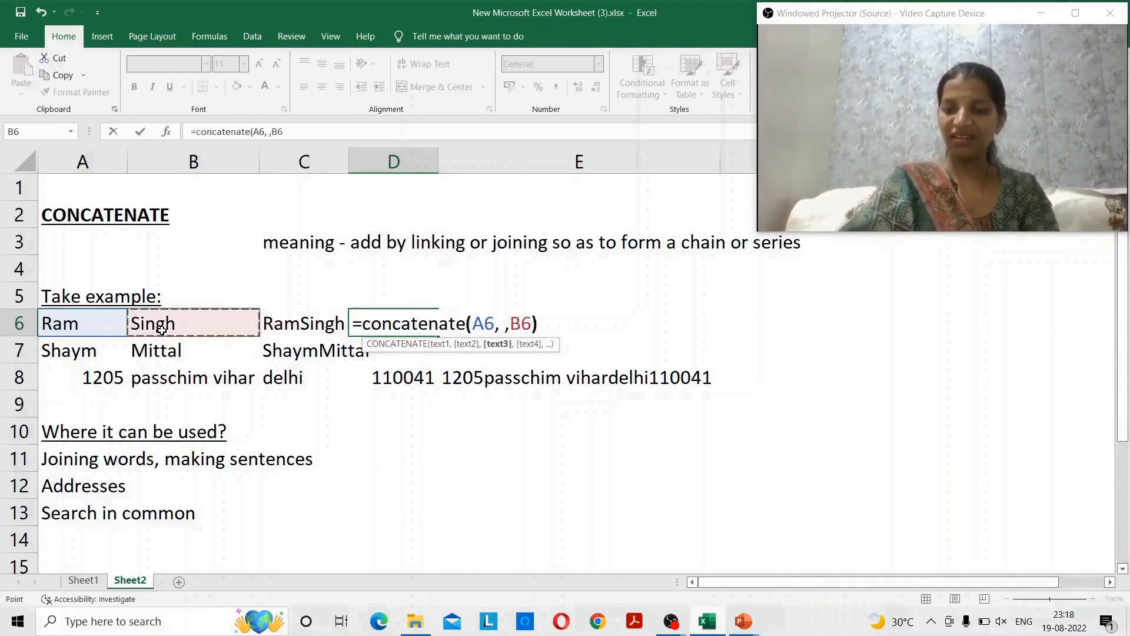
key(Return)
key(Up)
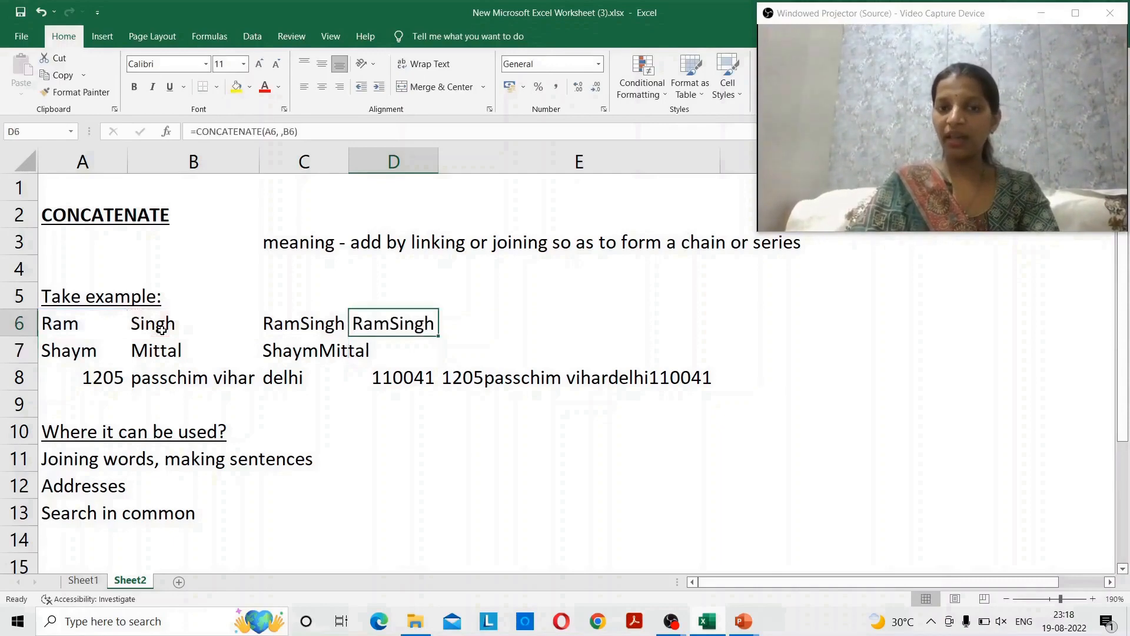
key(F2)
key(Left)
key(Left)
key(Left)
key(Left)
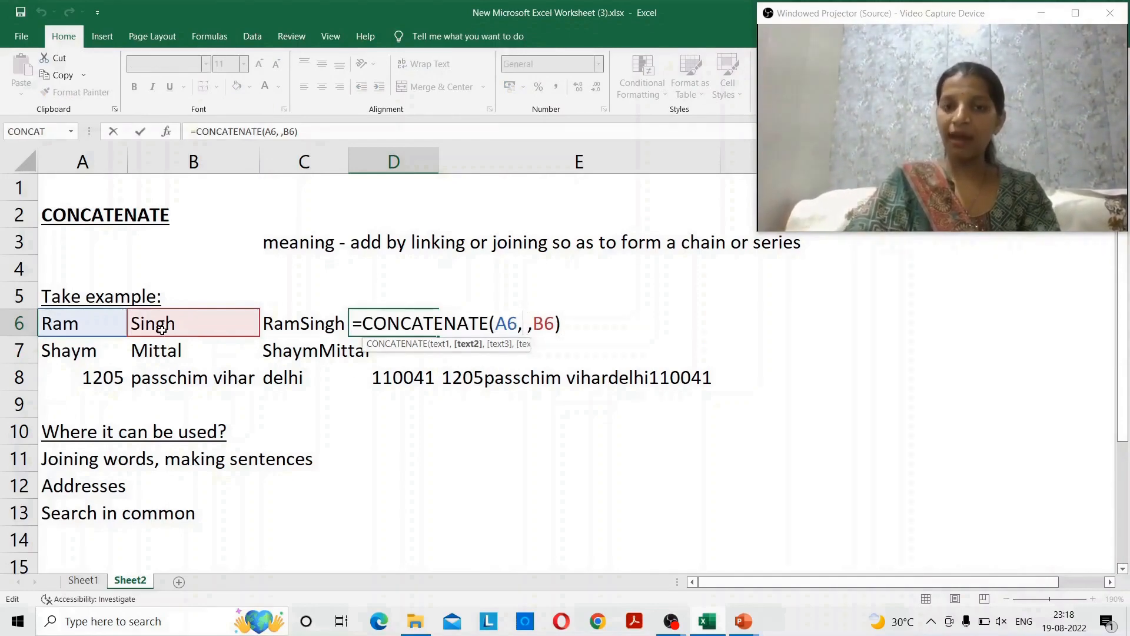
text(")
key(Right)
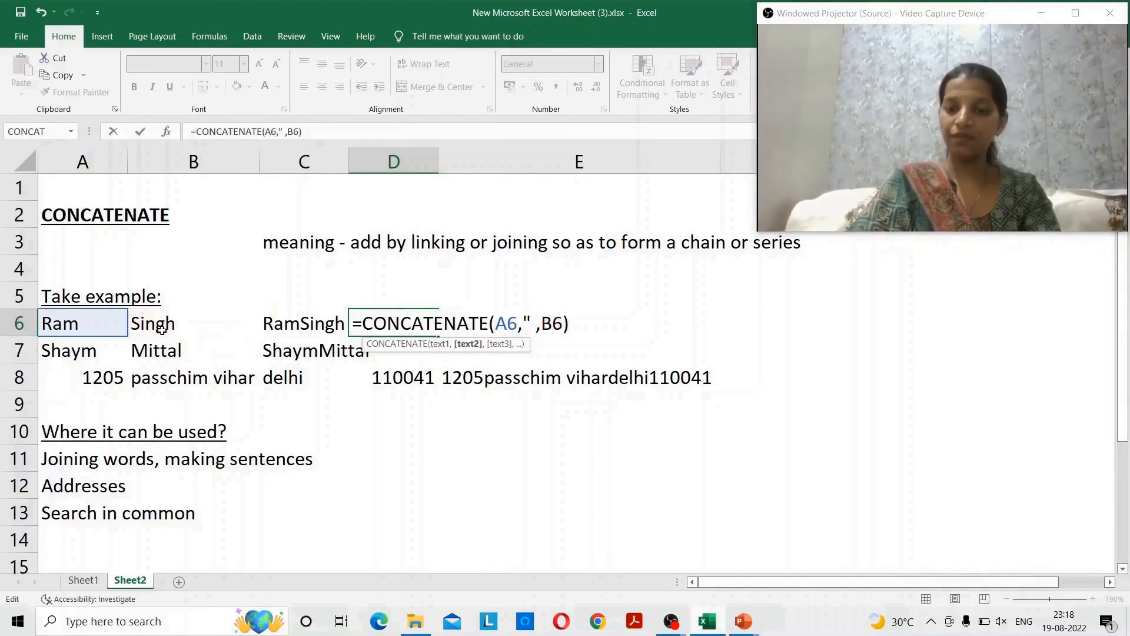
text(")
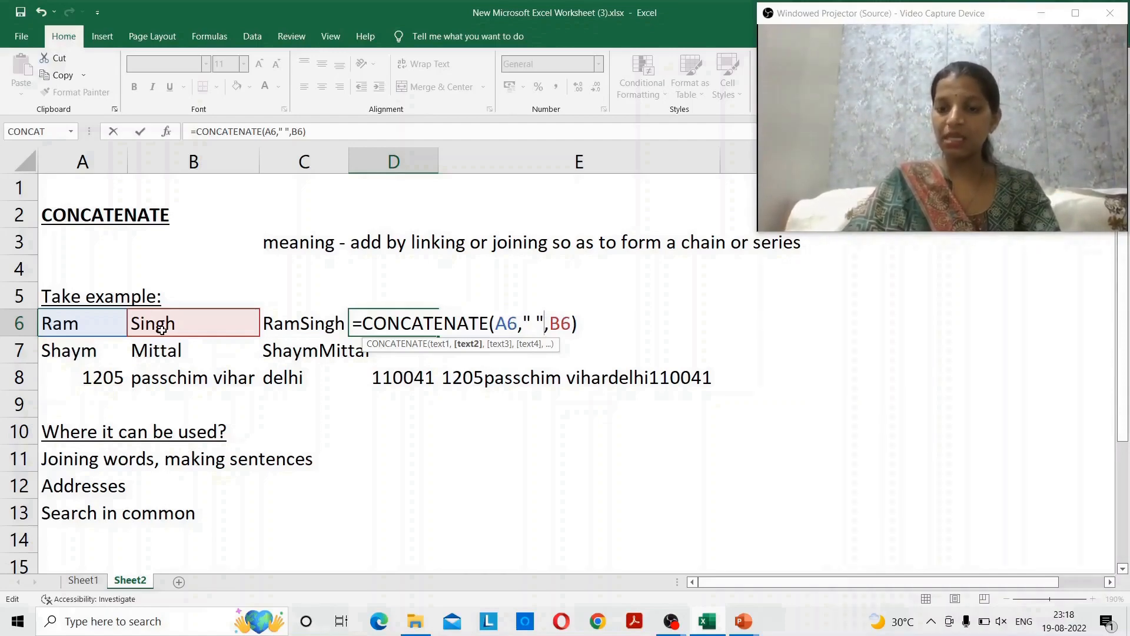
key(Return)
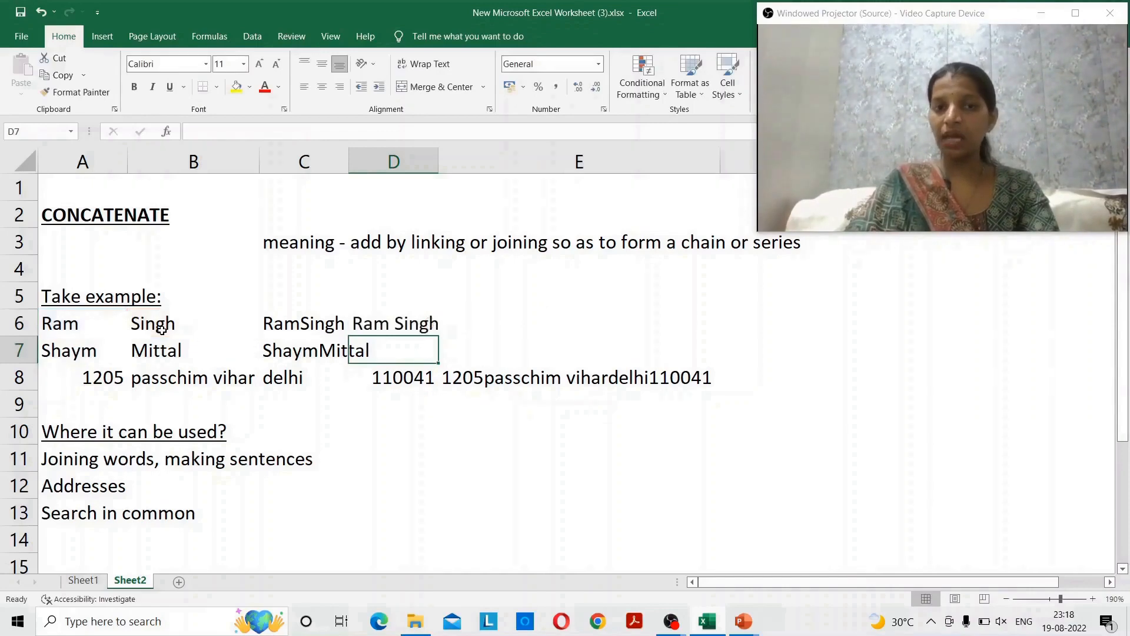
key(Up)
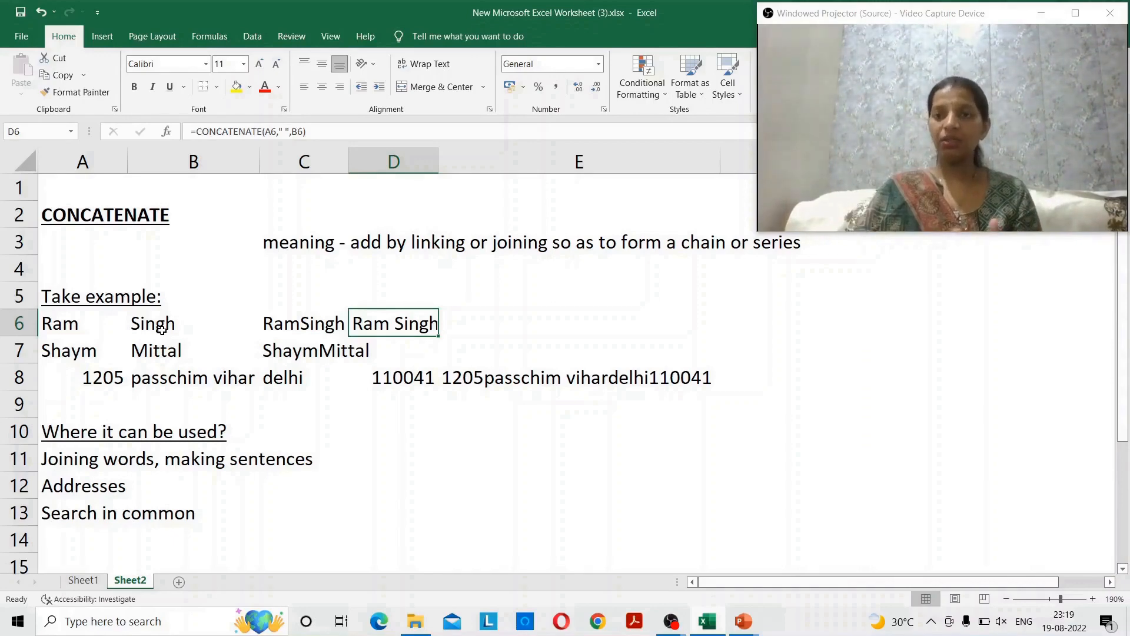
key(Down)
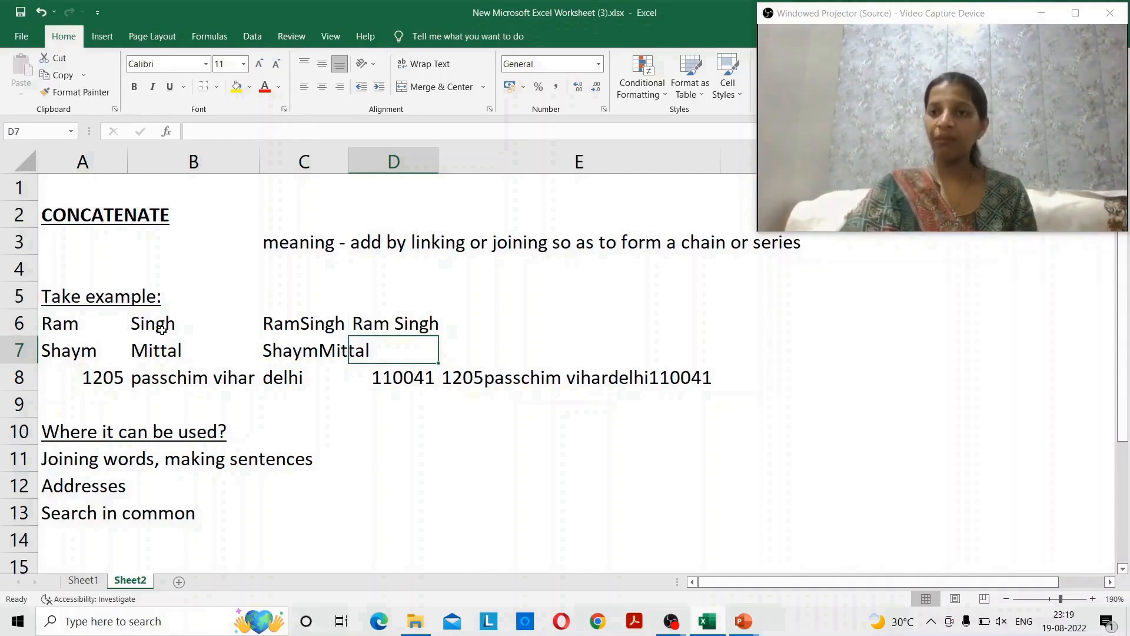
- Insert blank arguments between A8, B8, C8 and D8 in E8's CONCATENATE formula
key(Left)
key(Left)
key(Left)
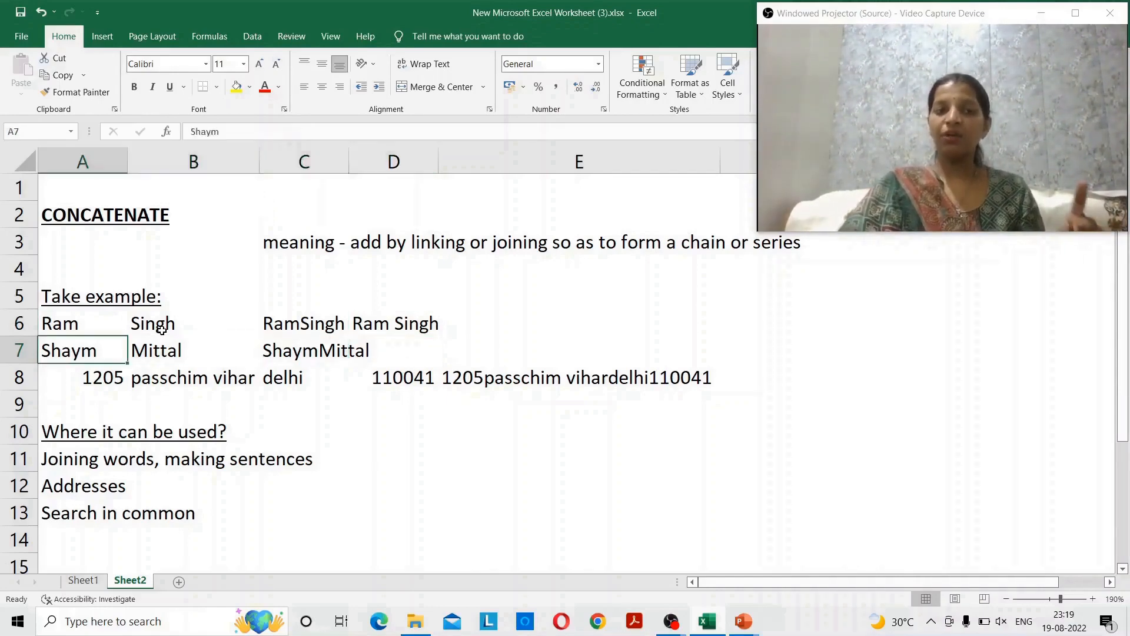
key(Up)
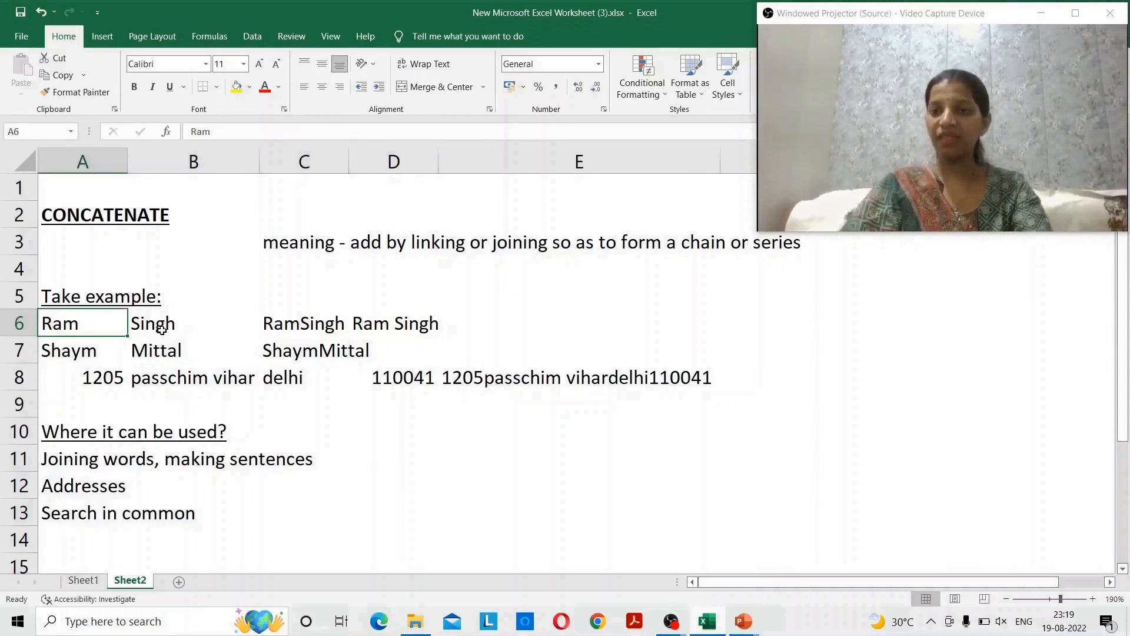
key(Down)
key(Down)
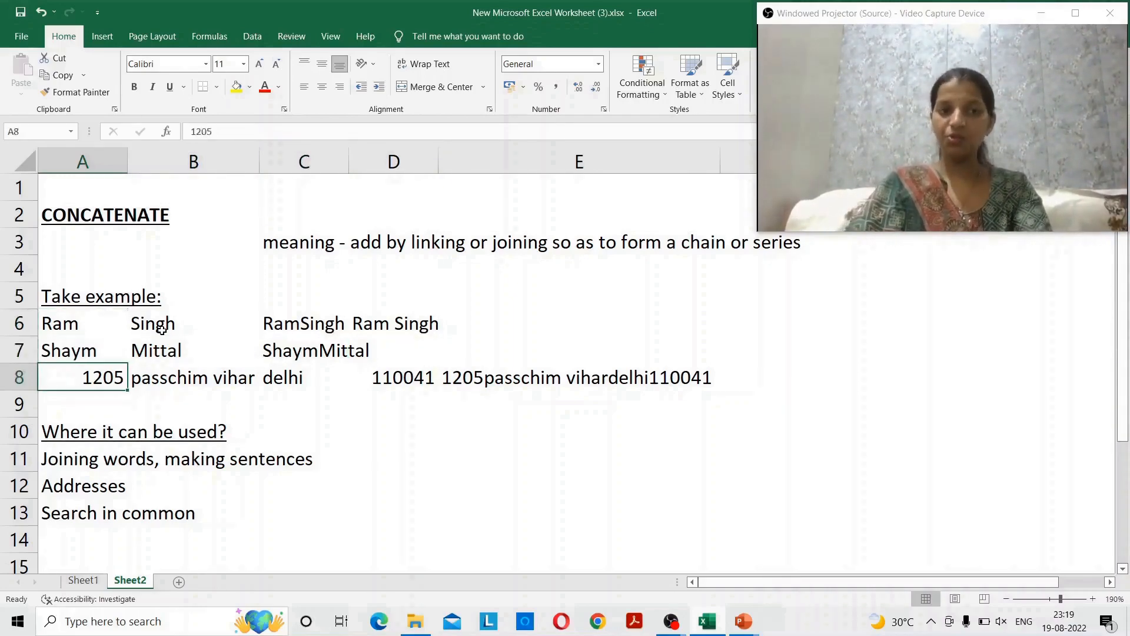
key(Right)
key(Right)
key(Right)
key(F2)
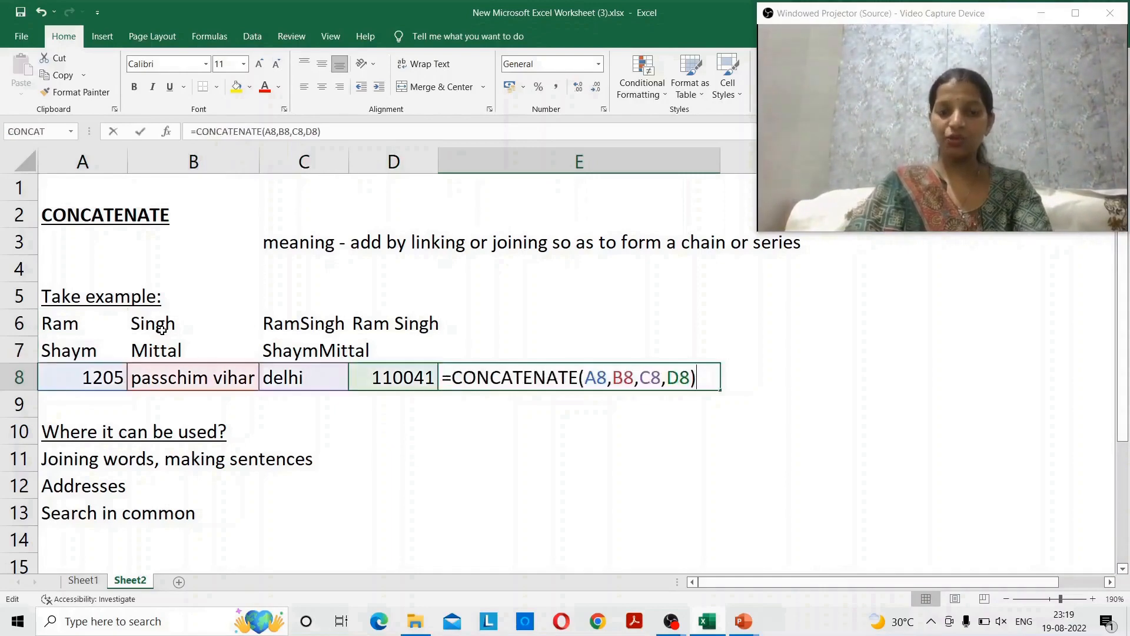
key(Left)
key(Left)
key(Left)
key(Left)
key(Left)
key(Left)
key(Left)
key(Left)
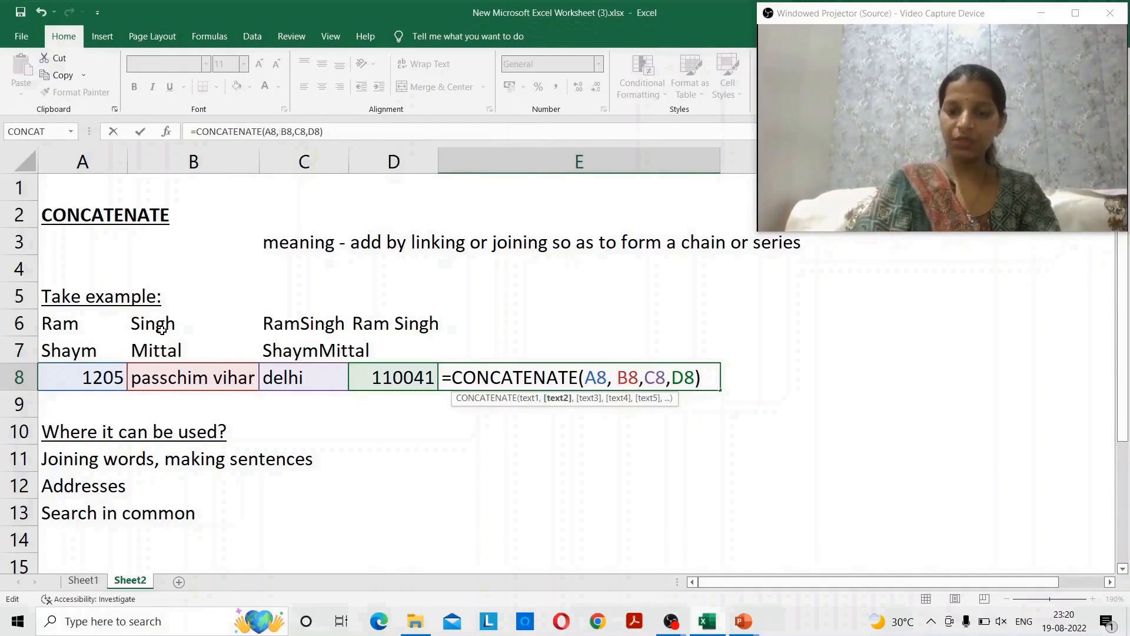
text(,)
key(Right)
key(Right)
key(Right)
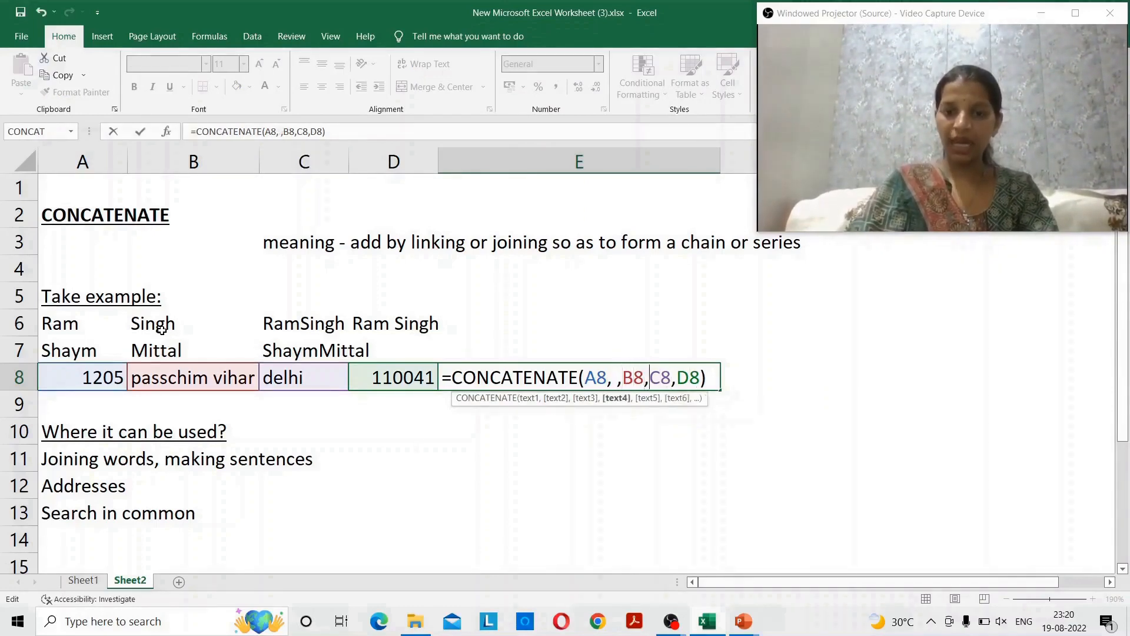
text(,)
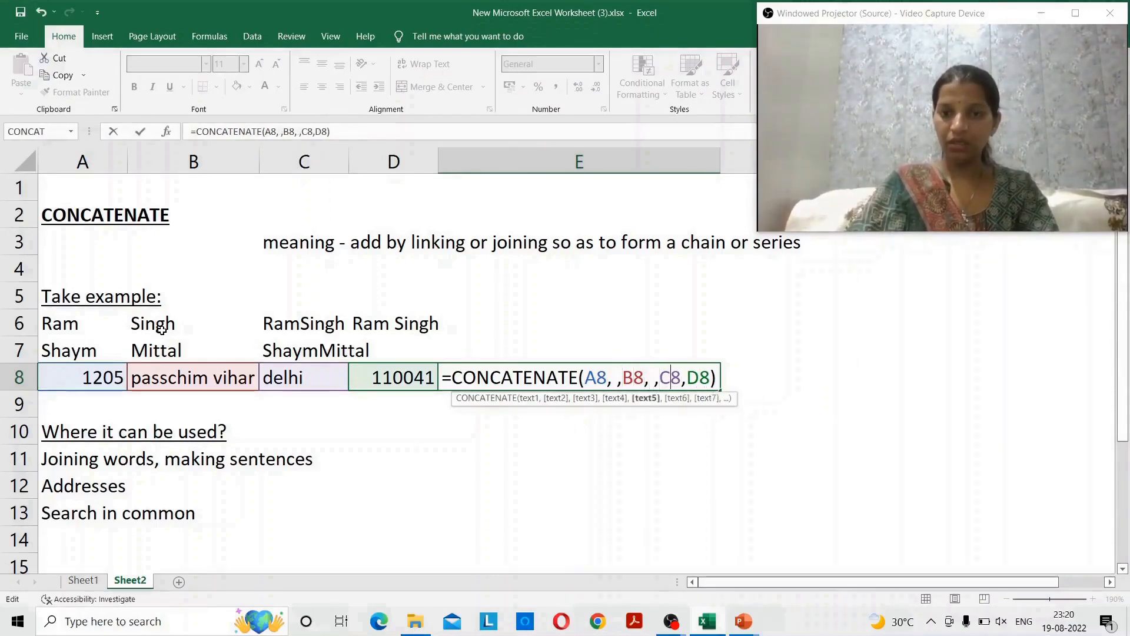
key(Right)
key(Right)
key(Right)
text(,)
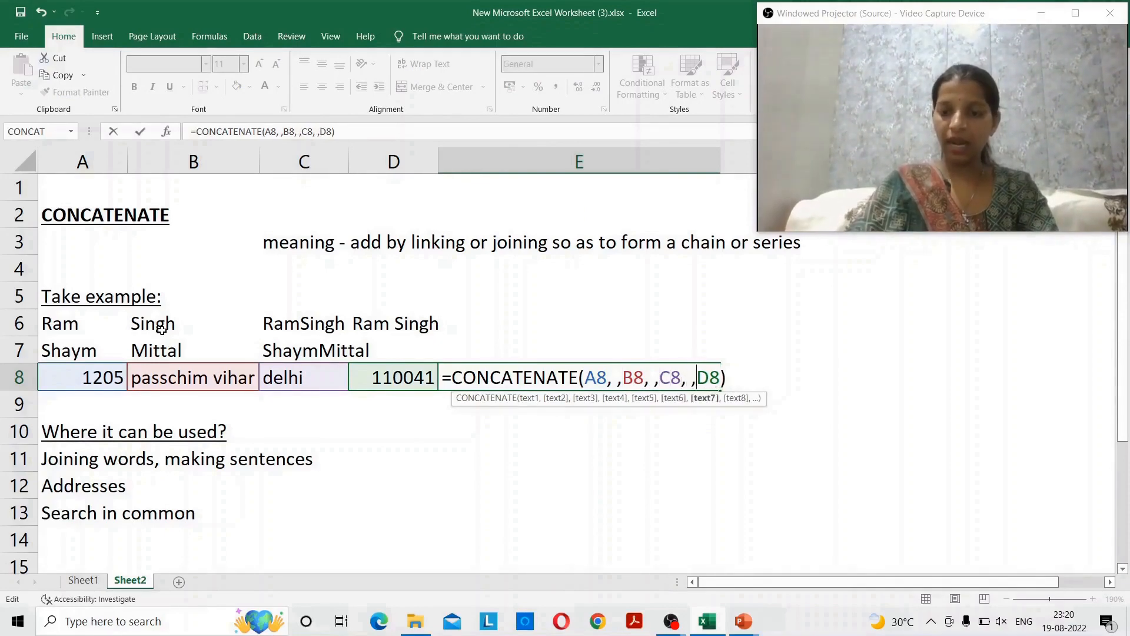
key(Return)
key(Up)
key(F2)
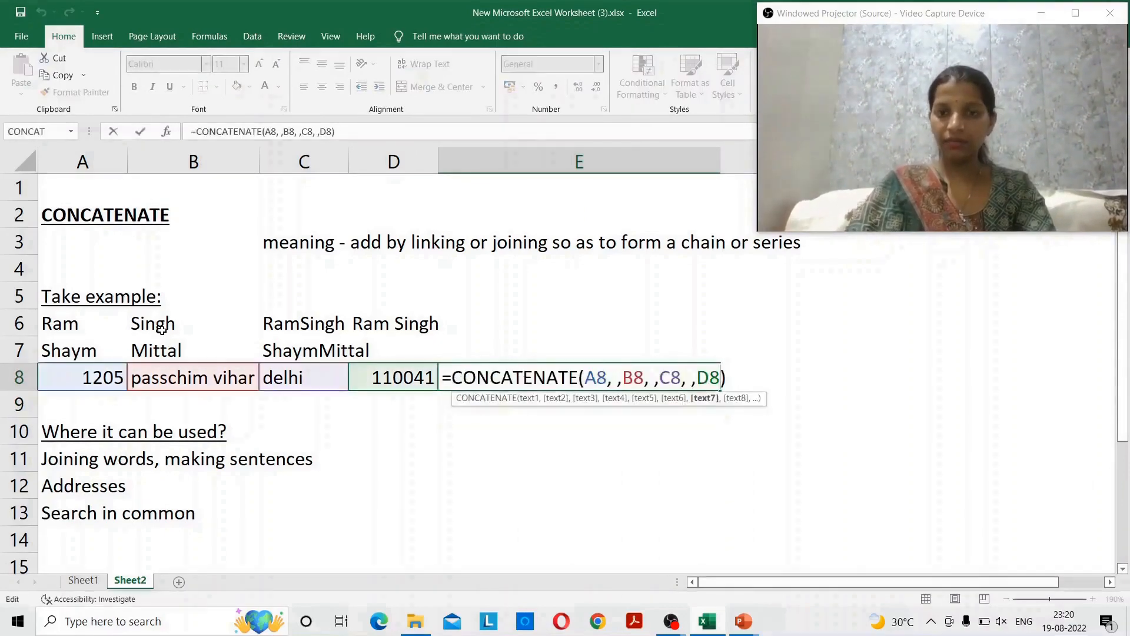
key(Left)
key(Left)
key(Left)
key(Left)
key(Left)
key(Left)
key(Left)
key(Left)
key(Left)
key(Left)
key(Left)
key(Left)
key(Left)
key(Left)
key(Left)
text(")
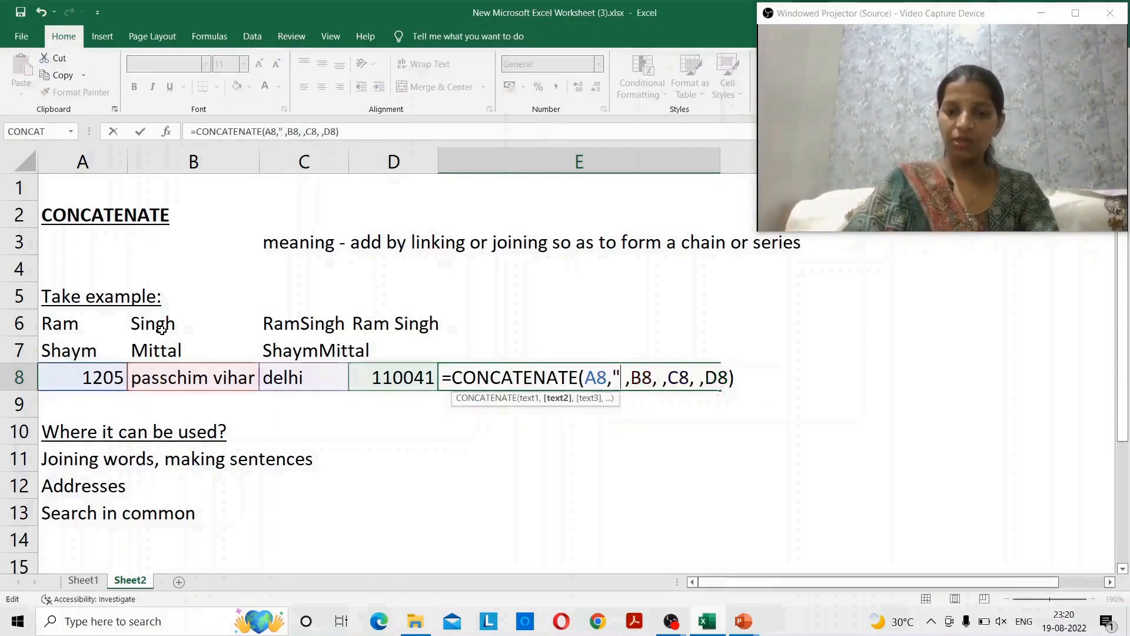
key(Right)
text(")
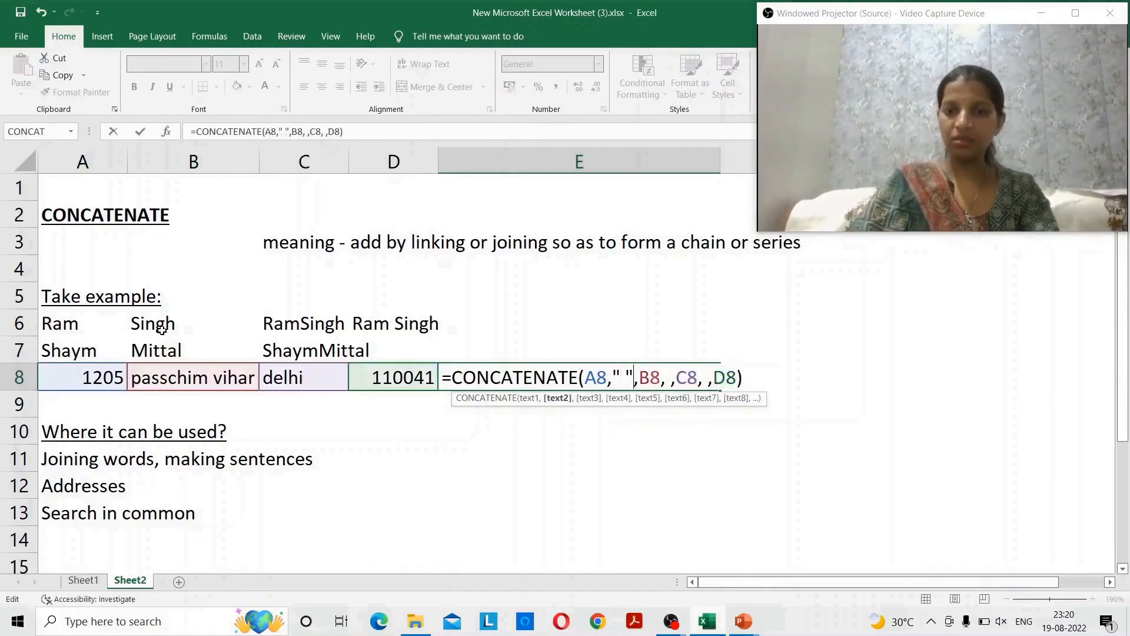
key(Right)
key(Right)
key(Right)
key(Right)
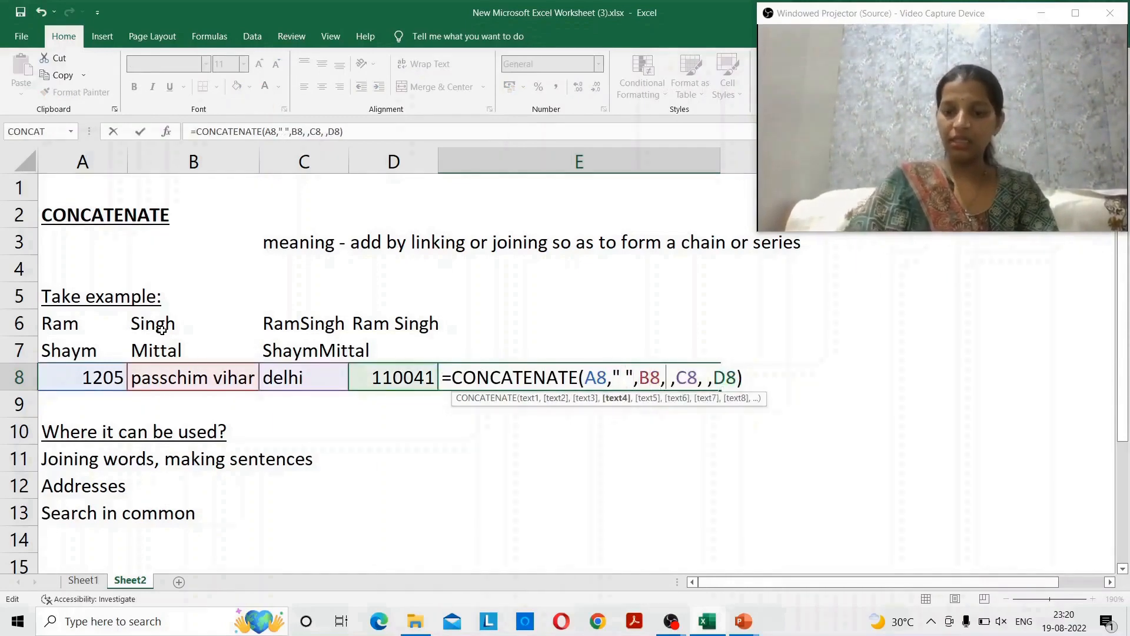
text(")
key(Right)
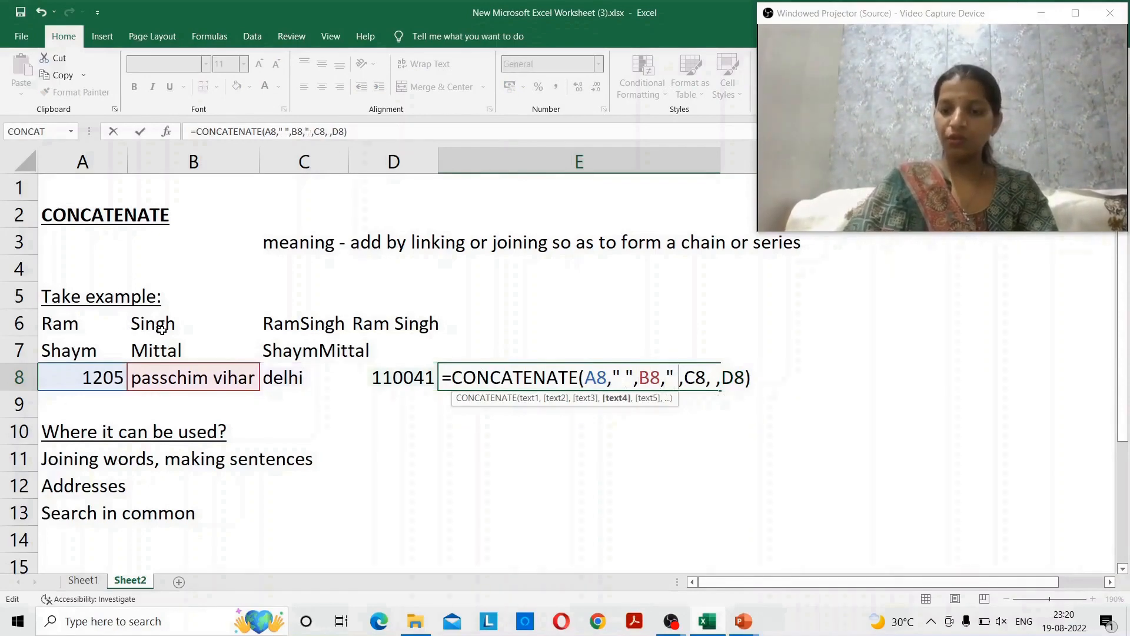
text(")
key(Right)
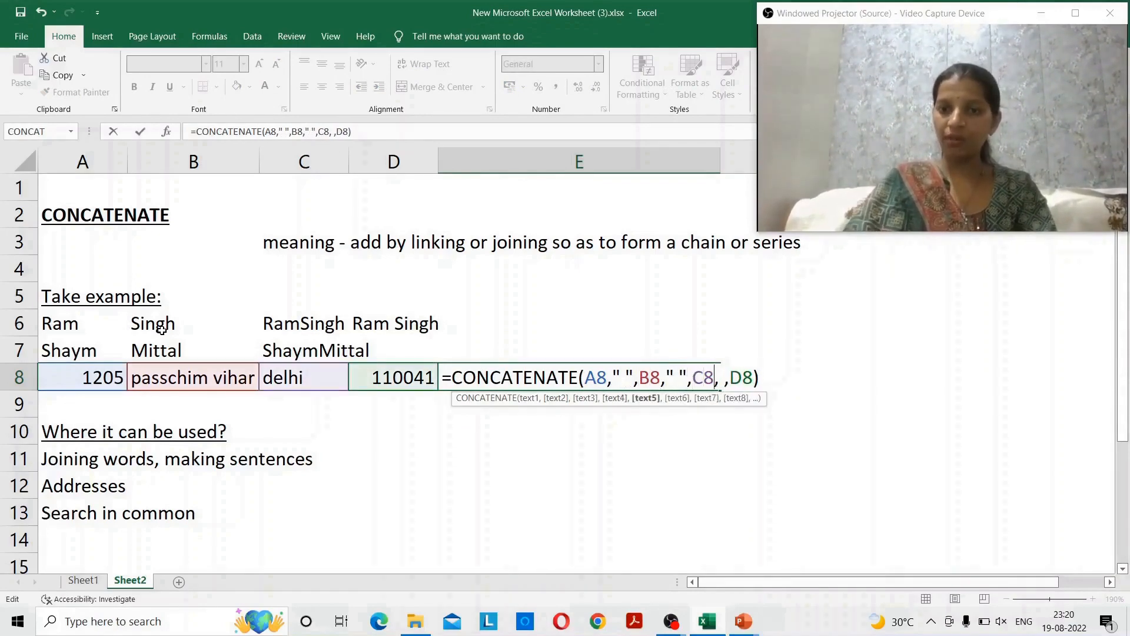
key(Right)
key(Right)
key(Right)
text(")
key(Right)
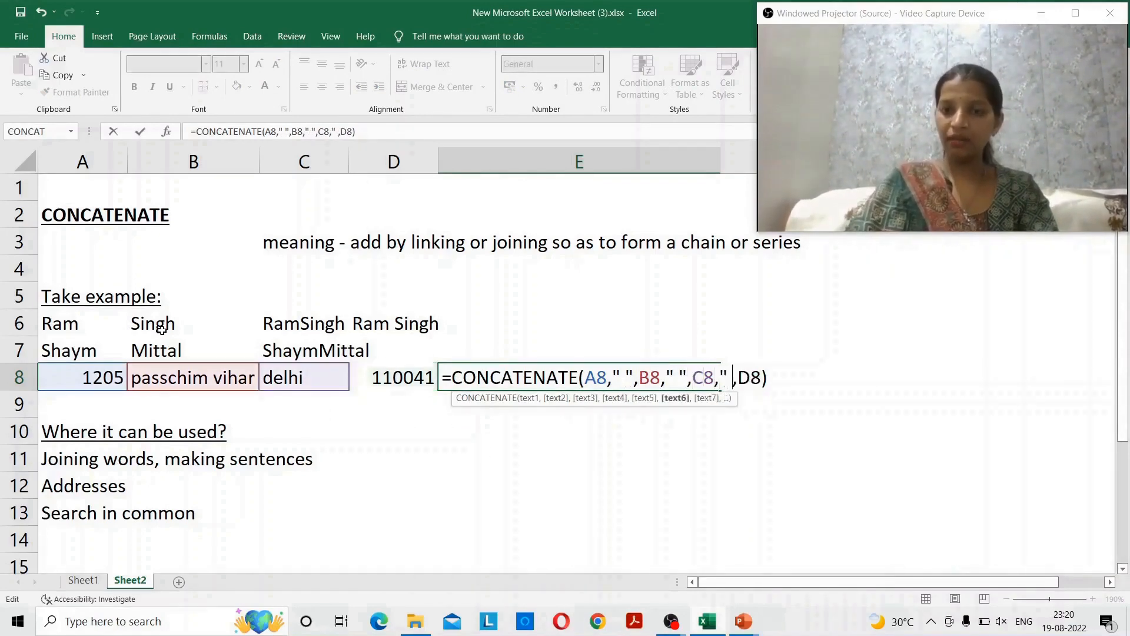
text(")
key(Return)
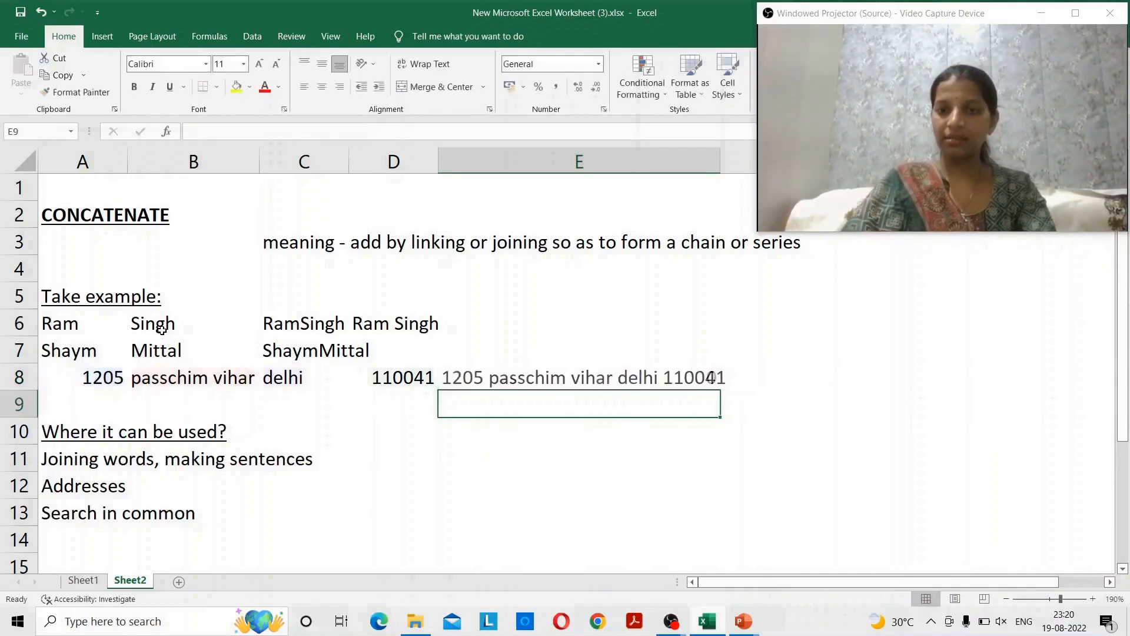
- Return to E8 to check the spaced address formula
key(Up)
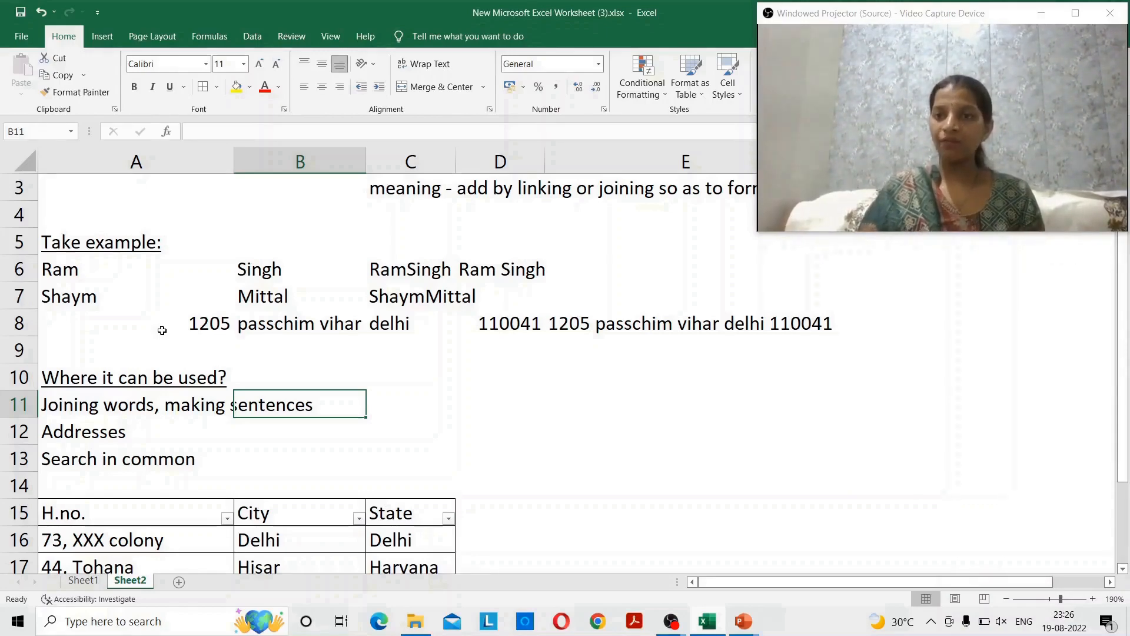
key(Left)
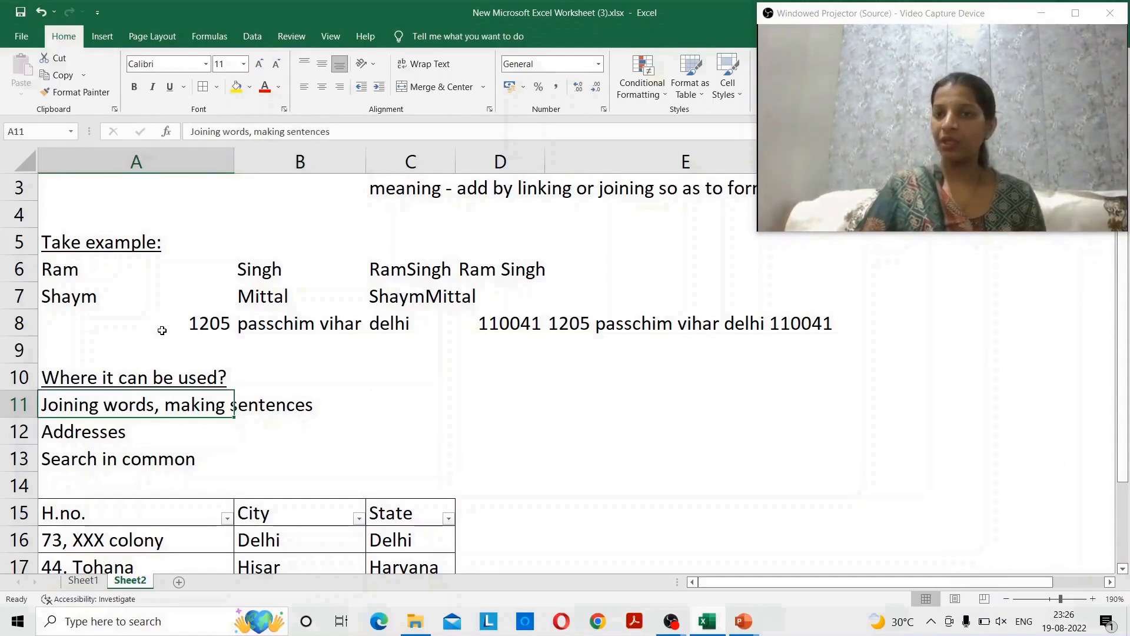
key(Down)
key(Down)
key(Down)
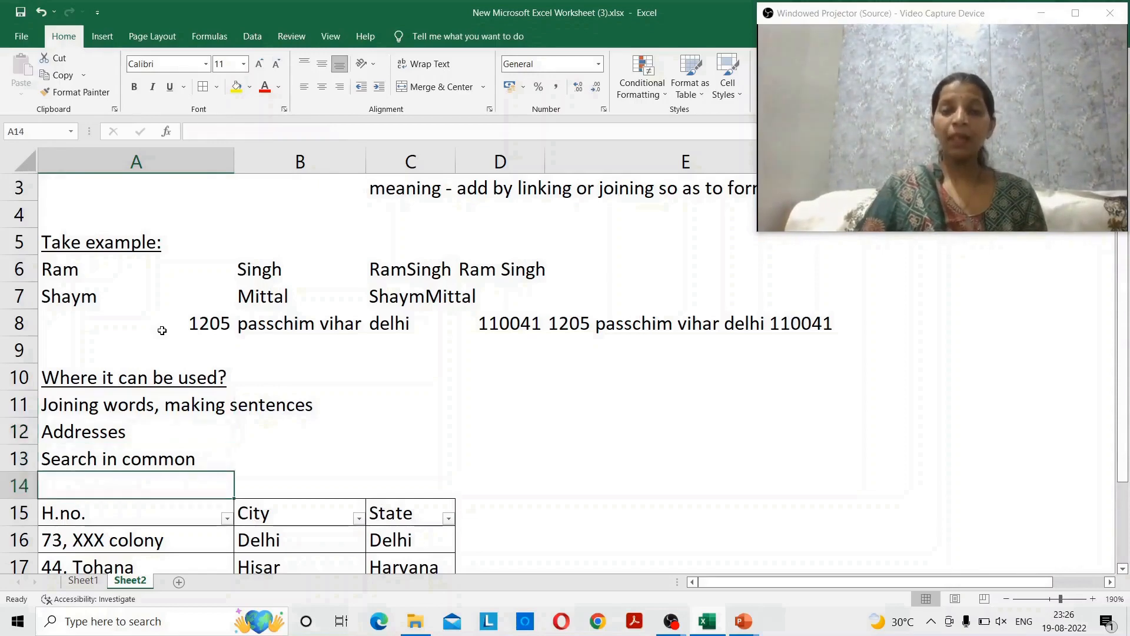
key(Down)
key(Down)
key(Down)
key(Down)
key(Down)
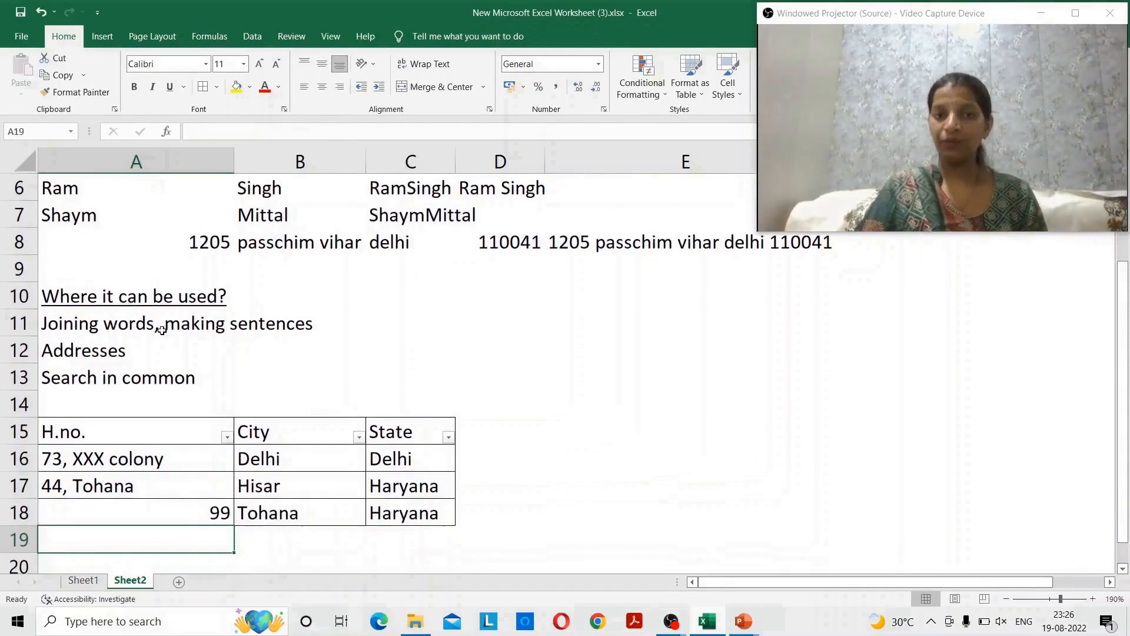
key(Up)
key(Up)
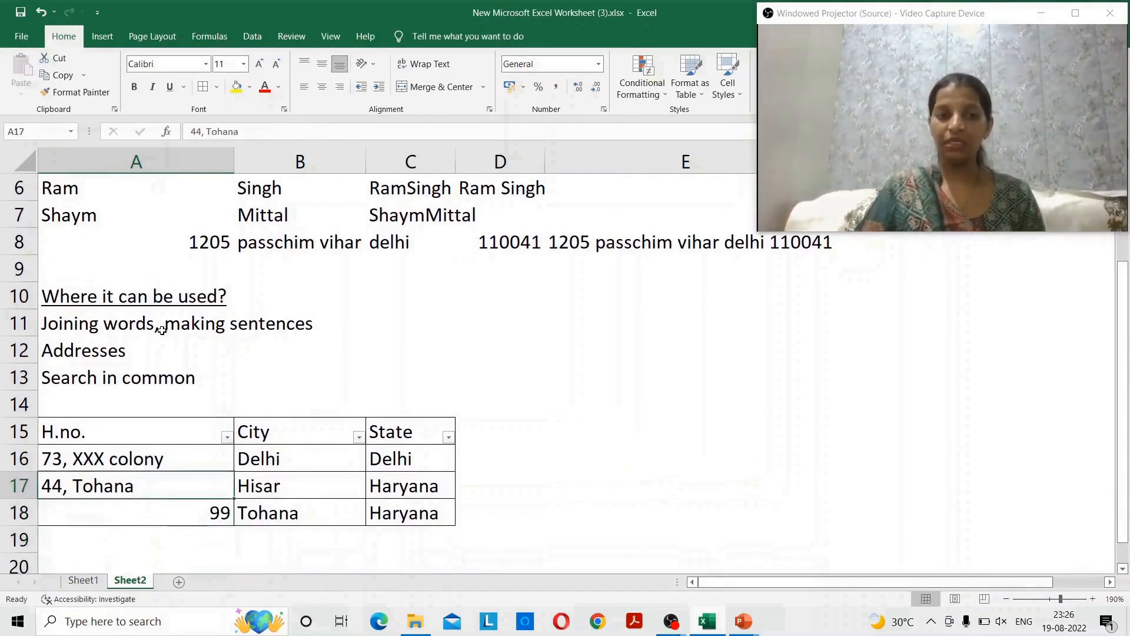
key(Up)
key(Up)
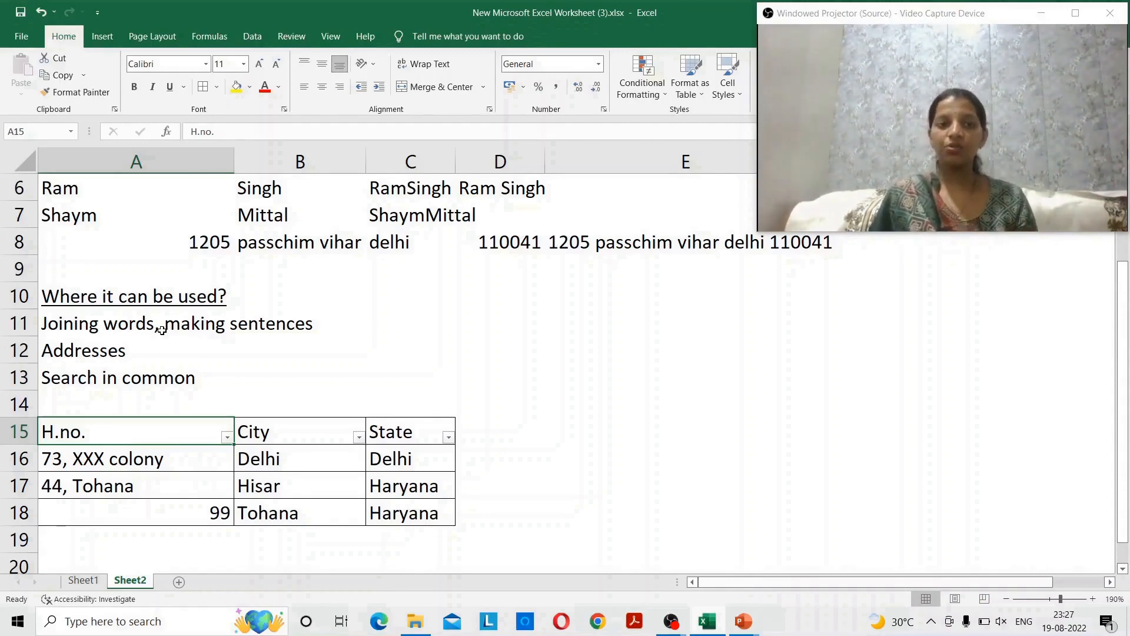
key(Down)
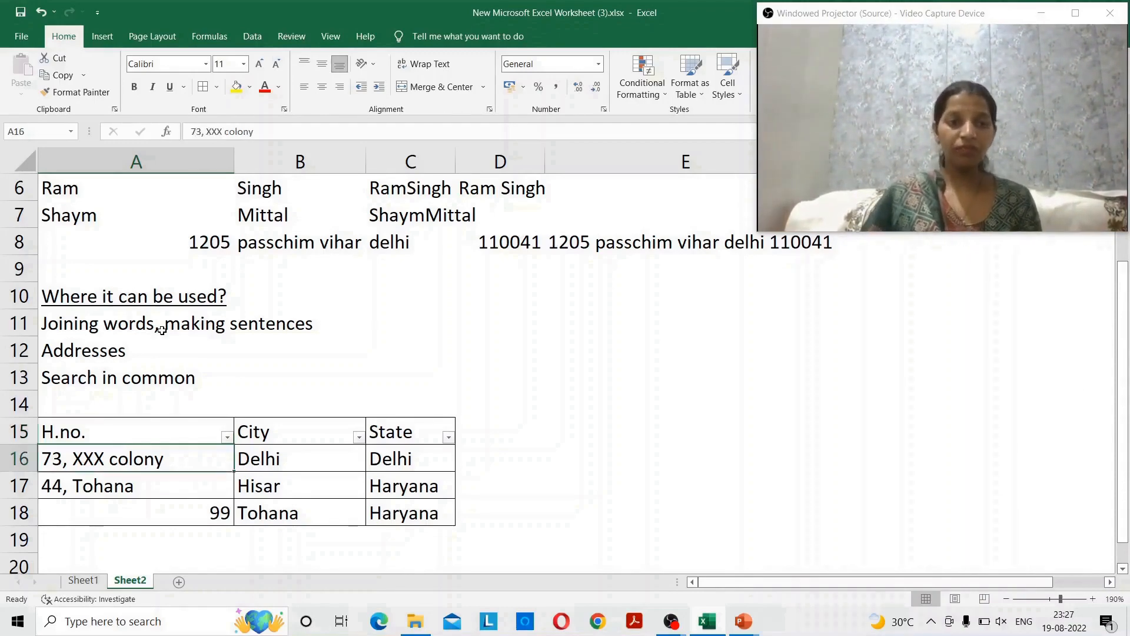
key(Down)
key(Up)
key(Up)
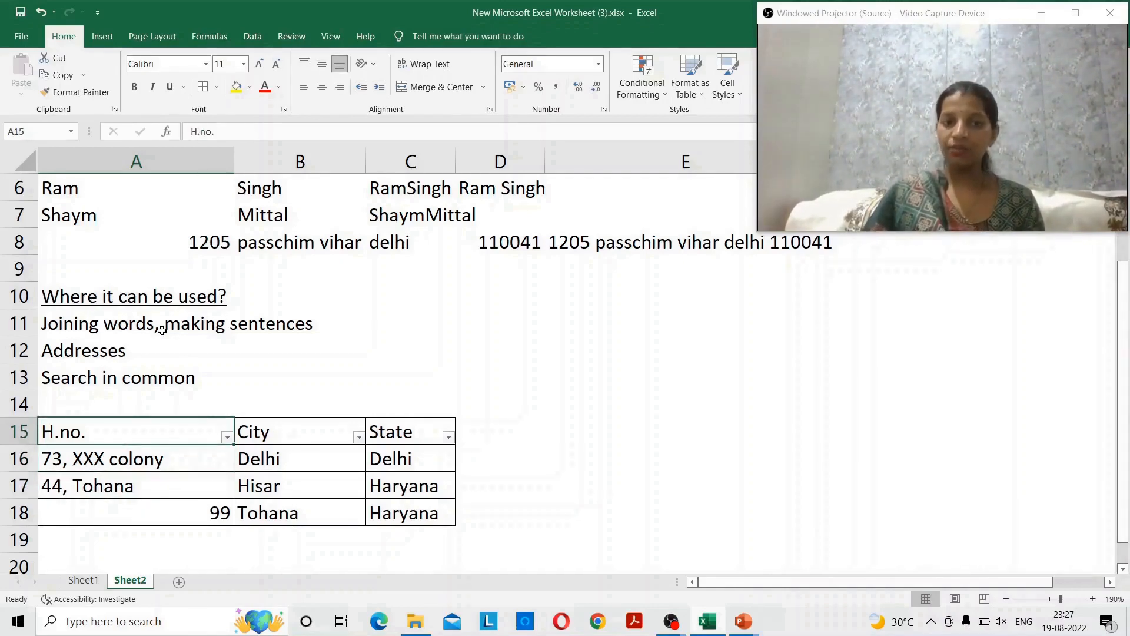
key(Right)
key(Right)
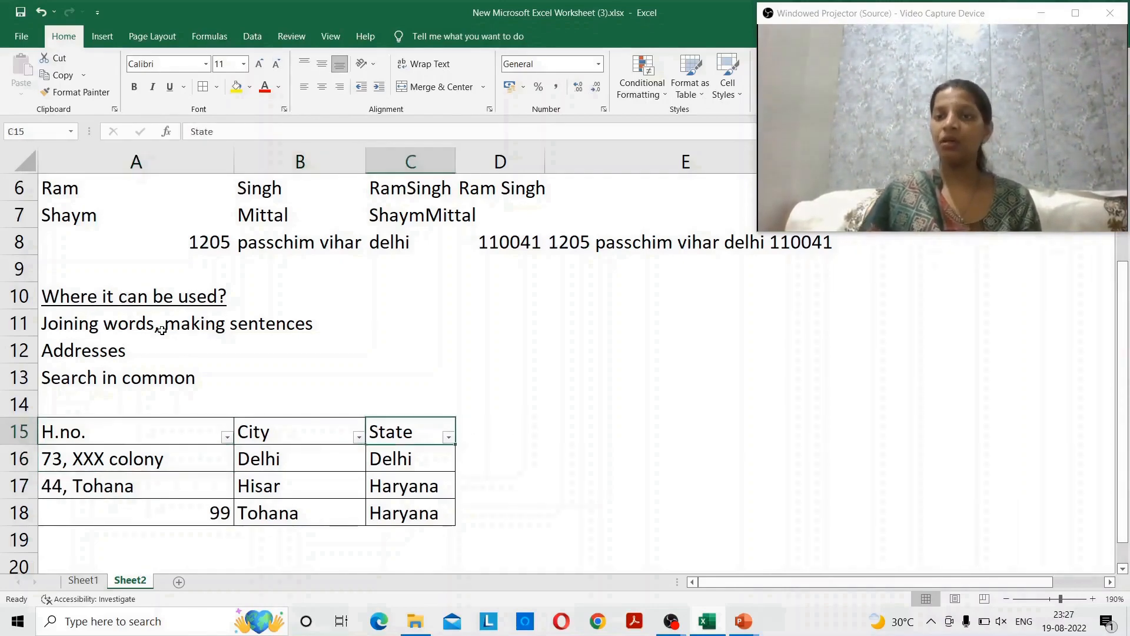
key(Left)
key(Left)
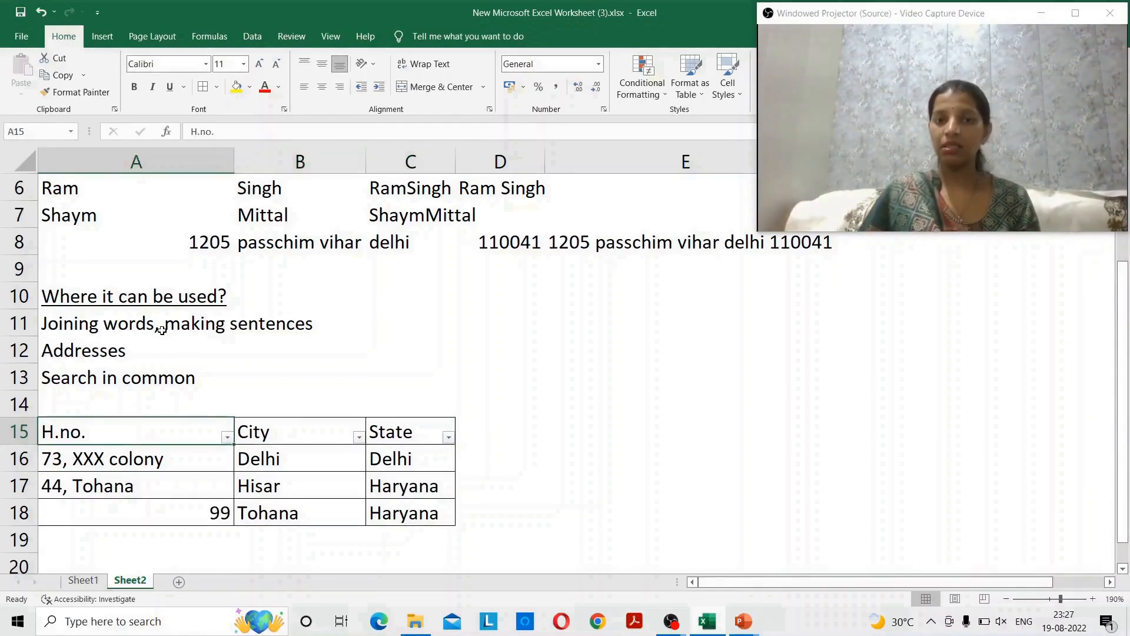
key(Right)
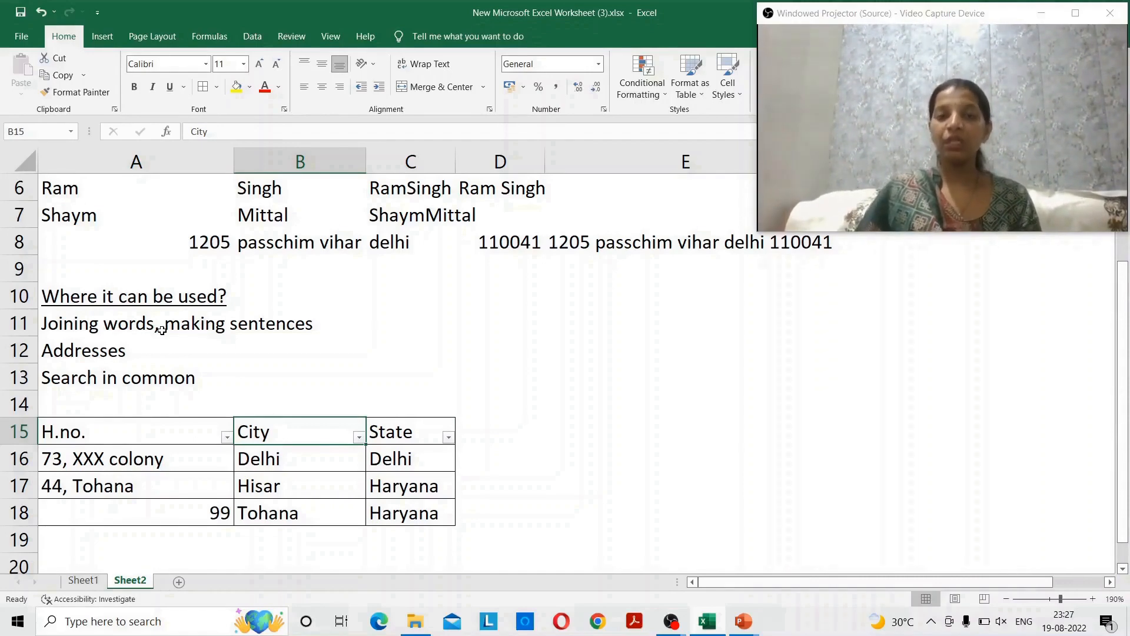
key(Left)
key(Down)
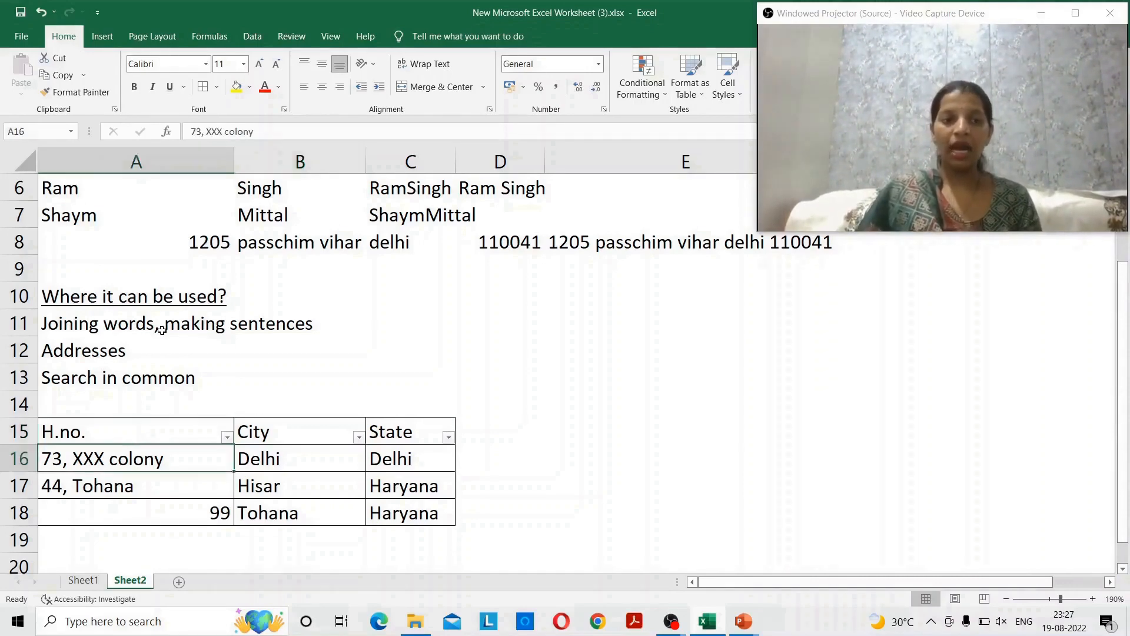
key(Down)
key(Up)
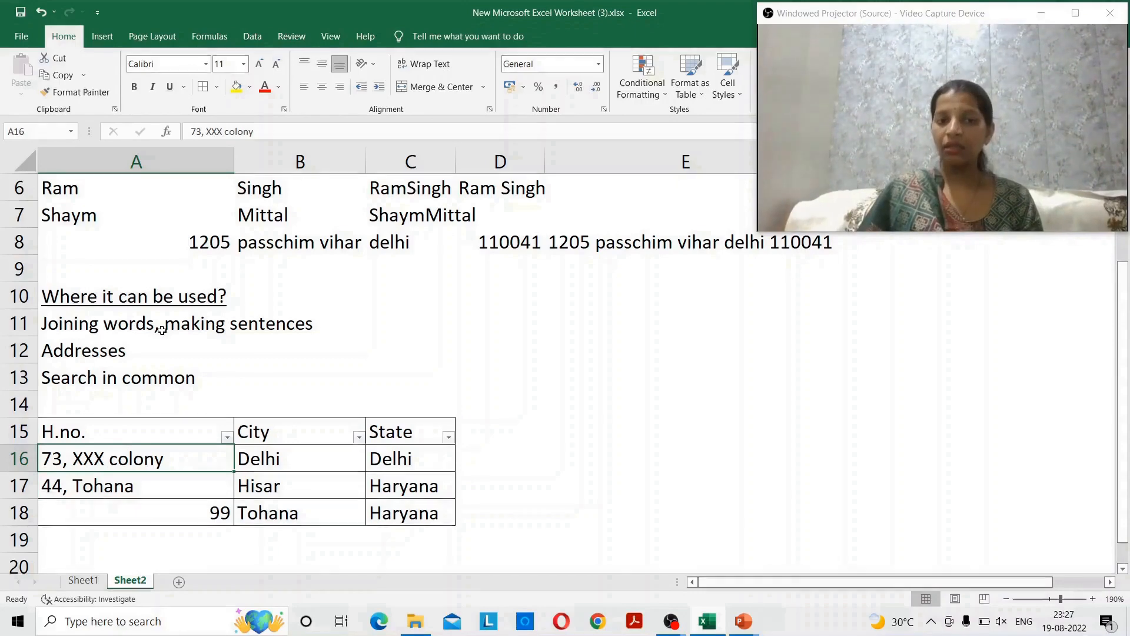
key(Down)
key(Down)
key(Up)
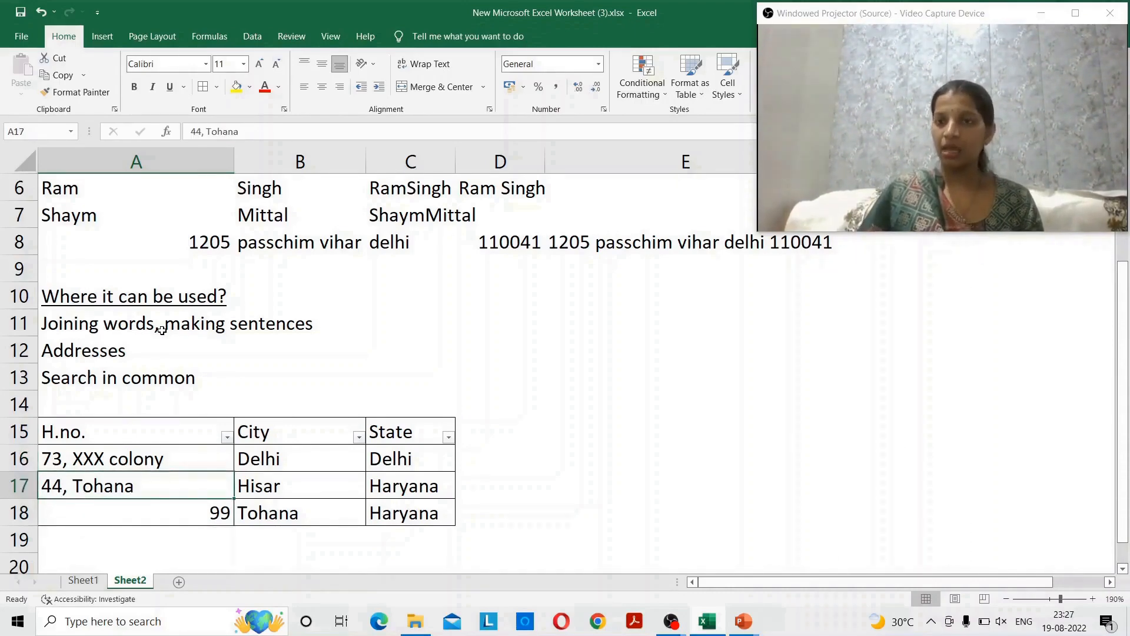
key(Down)
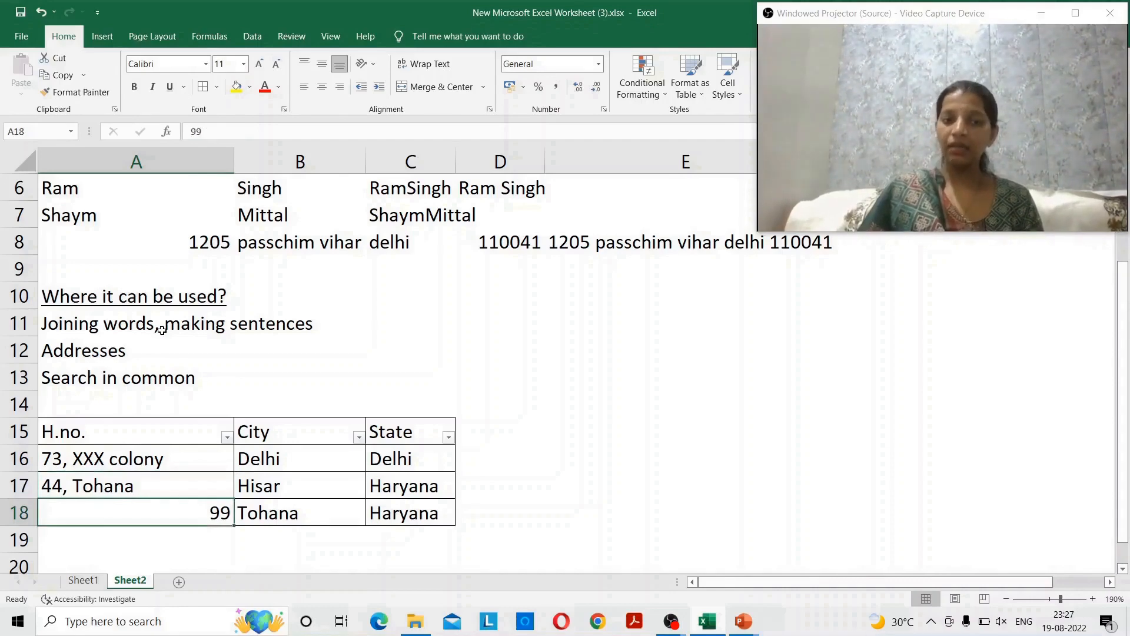
key(Right)
key(Right)
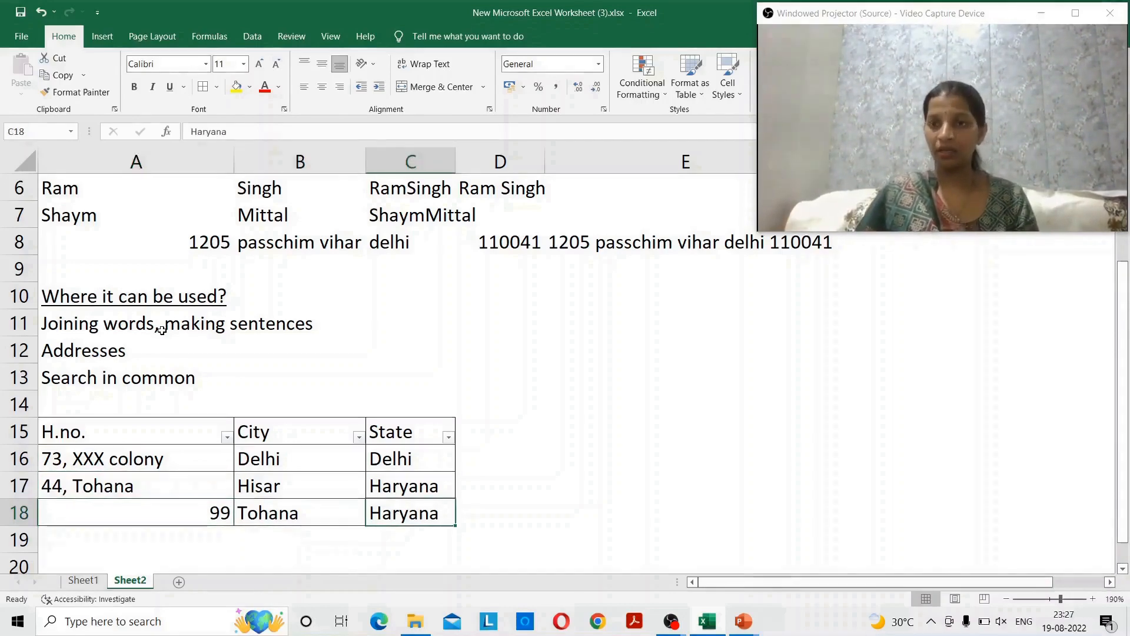
key(Up)
key(Up)
key(Up)
key(Up)
key(Left)
key(Down)
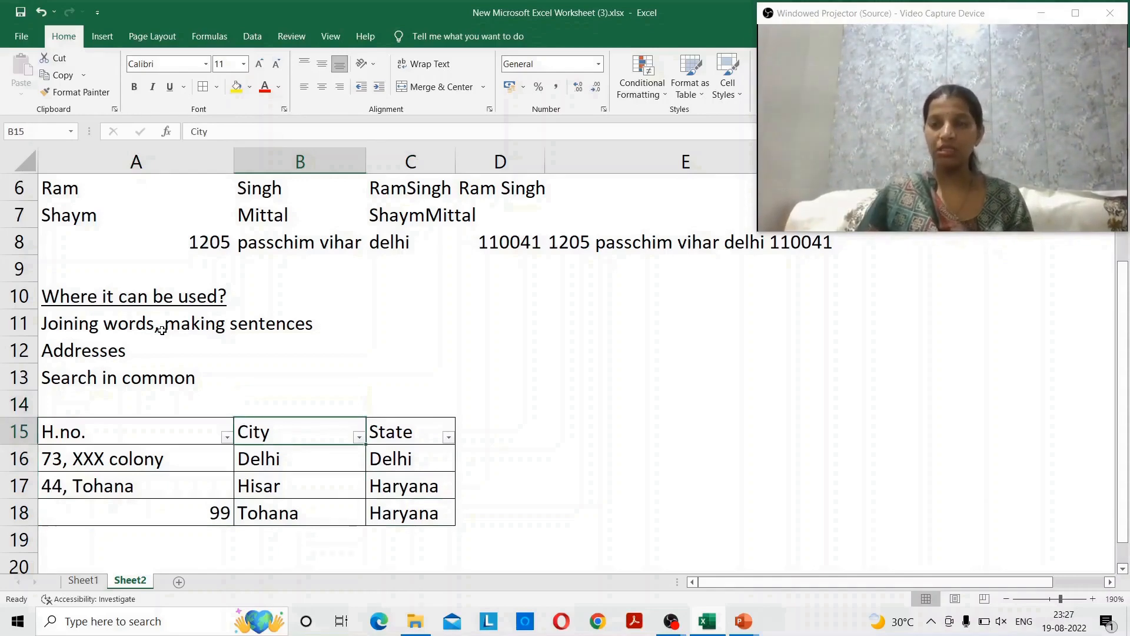
key(Down)
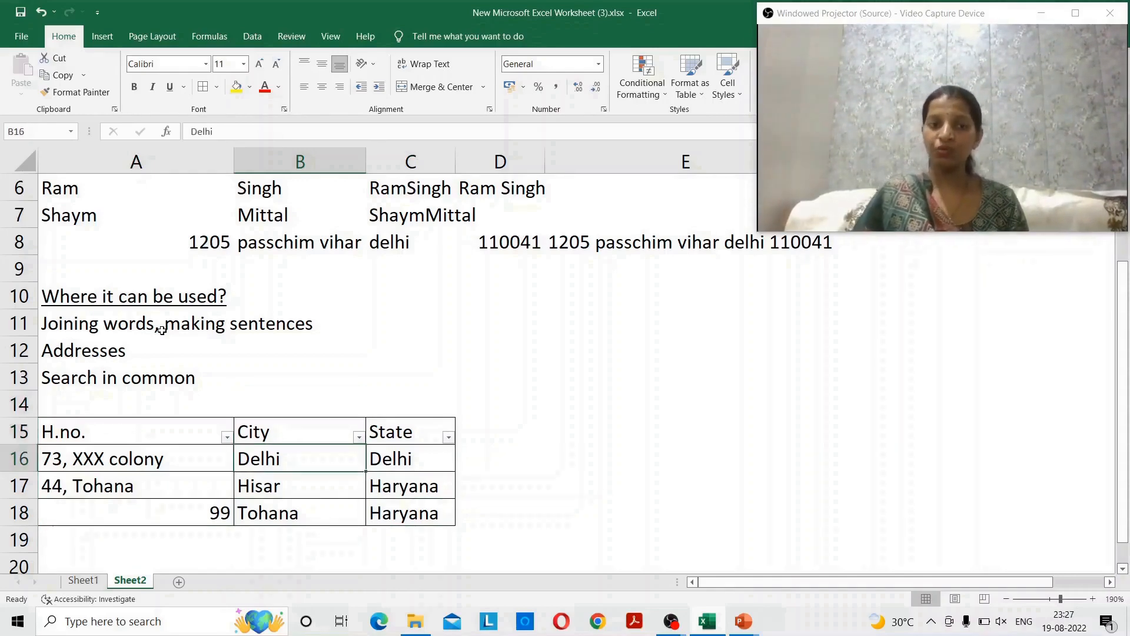
key(Down)
key(Left)
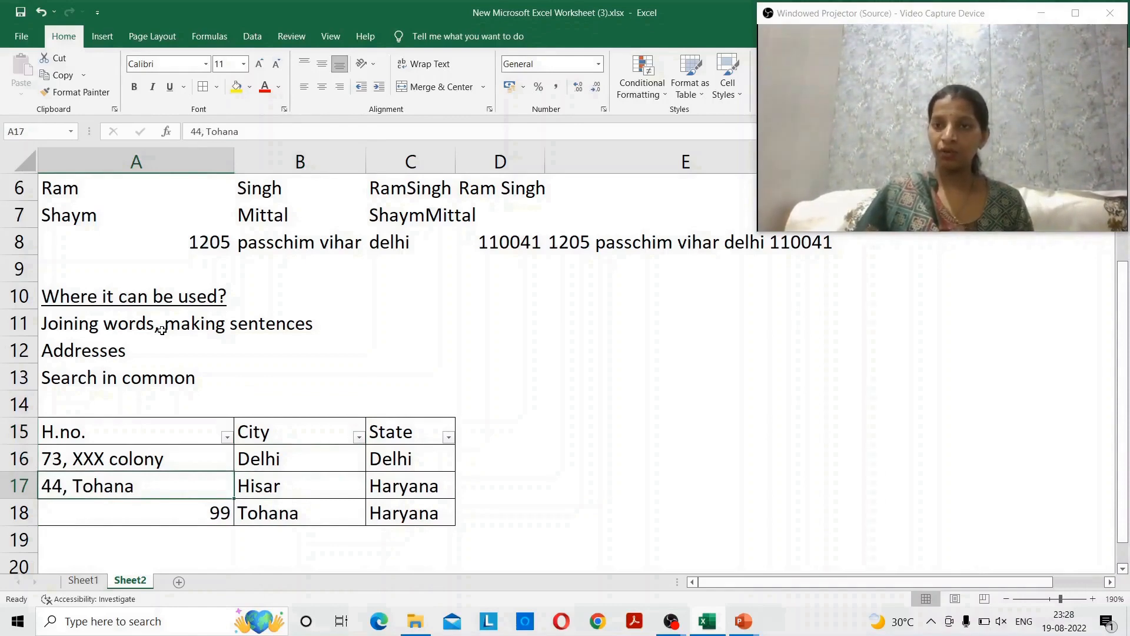
key(Down)
key(Up)
key(Down)
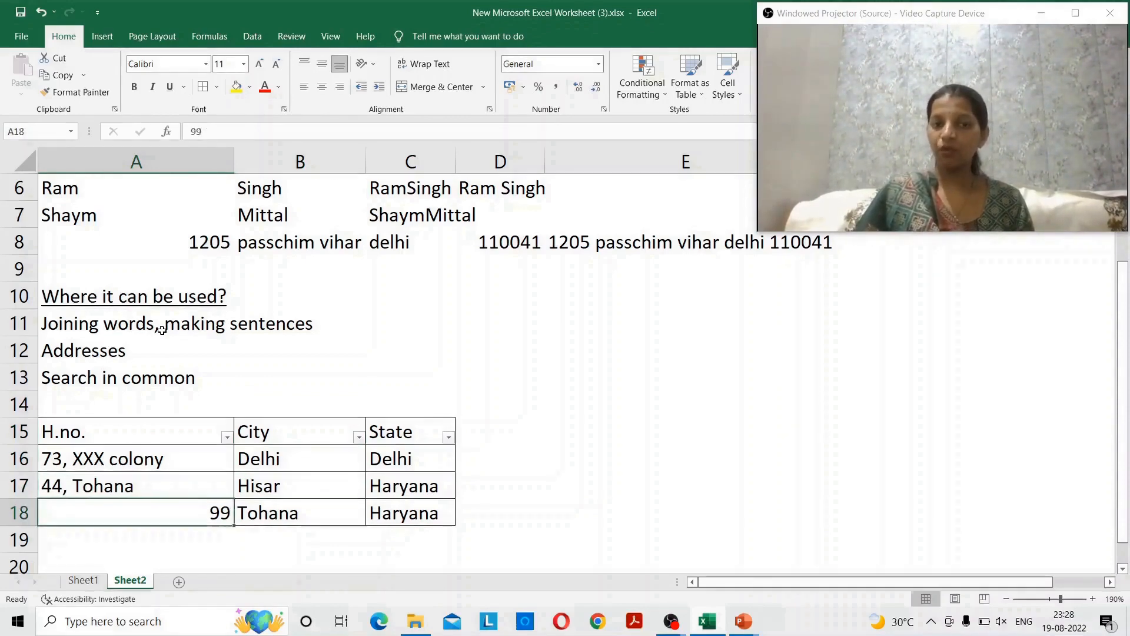
key(Up)
key(Down)
key(Up)
key(Down)
key(Up)
key(Down)
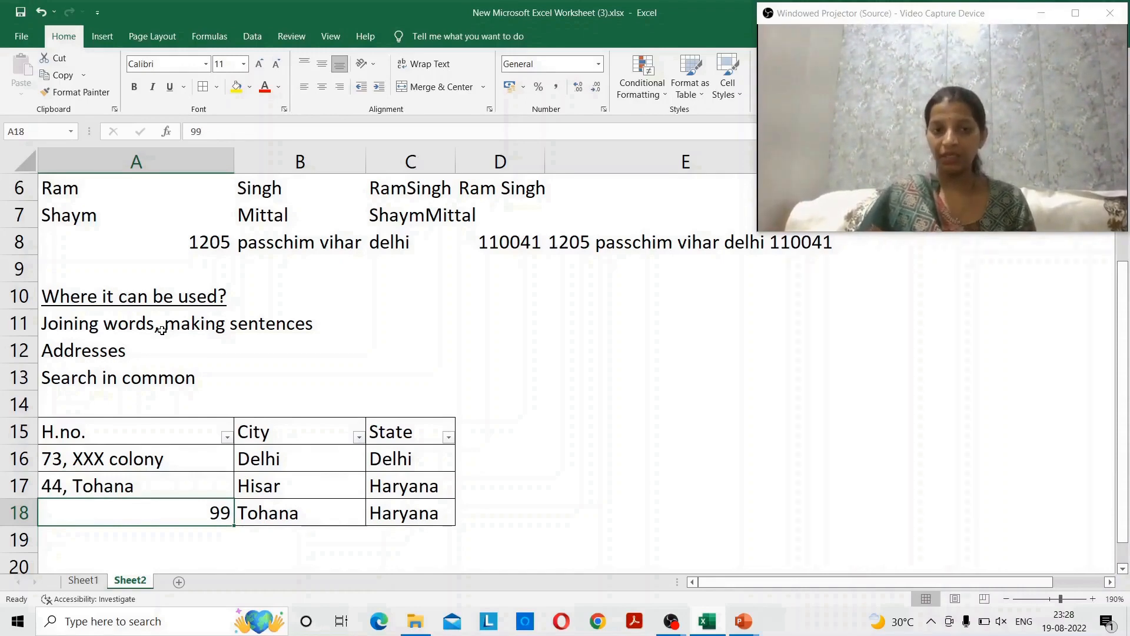
key(Up)
key(Up)
key(Up)
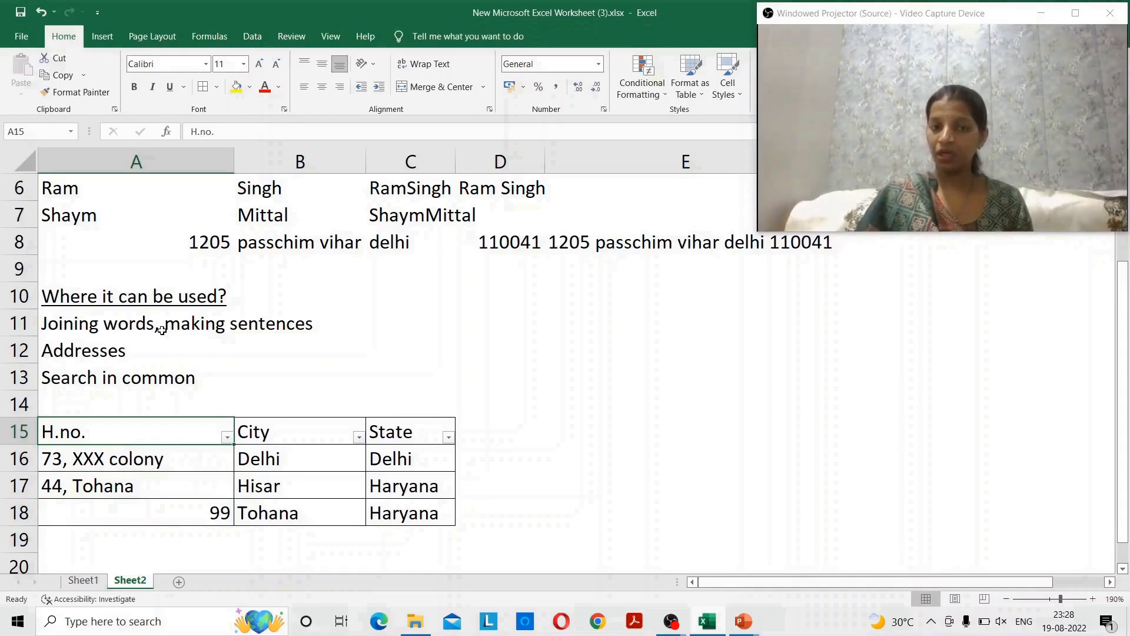
key(Right)
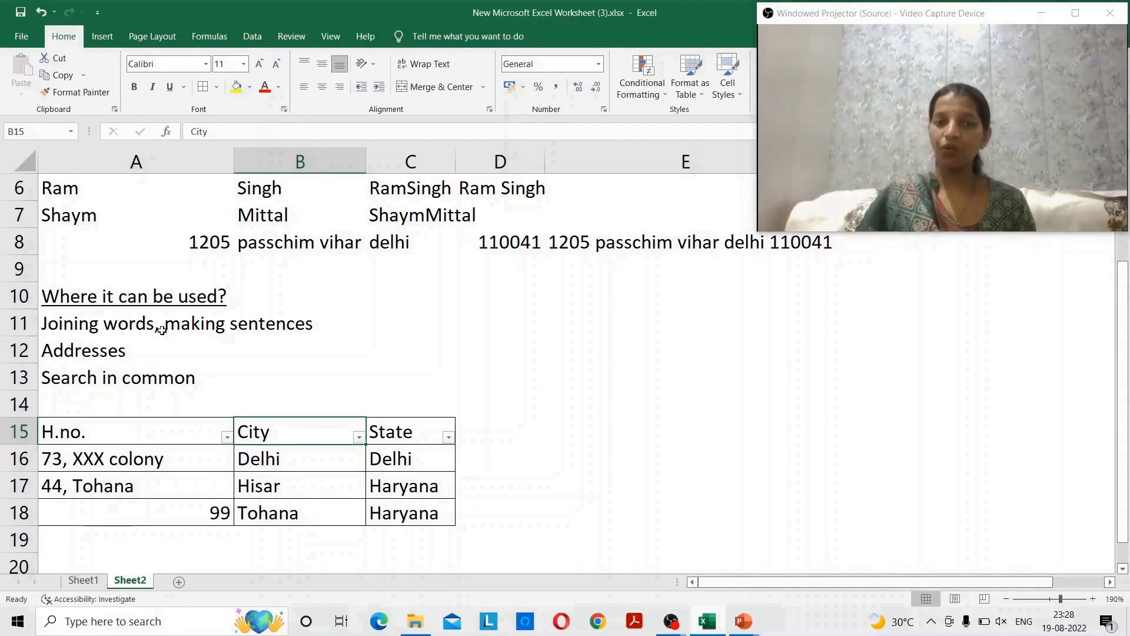
key(alt+Down)
key(Down)
key(Down)
key(Down)
key(Down)
key(Down)
key(Down)
key(Down)
key(Down)
key(Down)
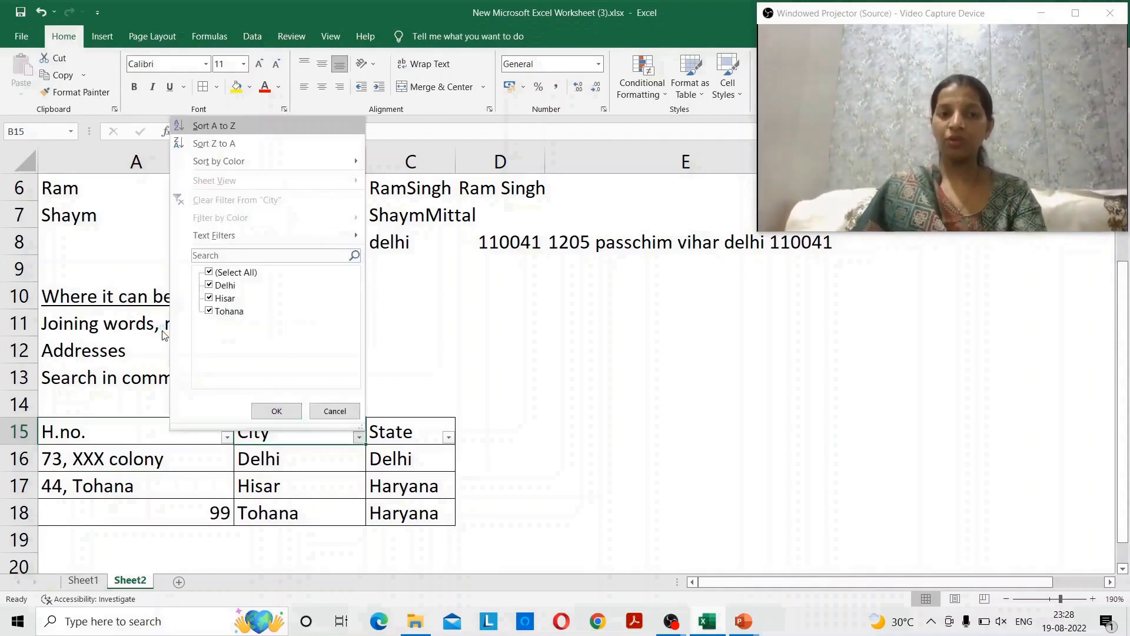
key(space)
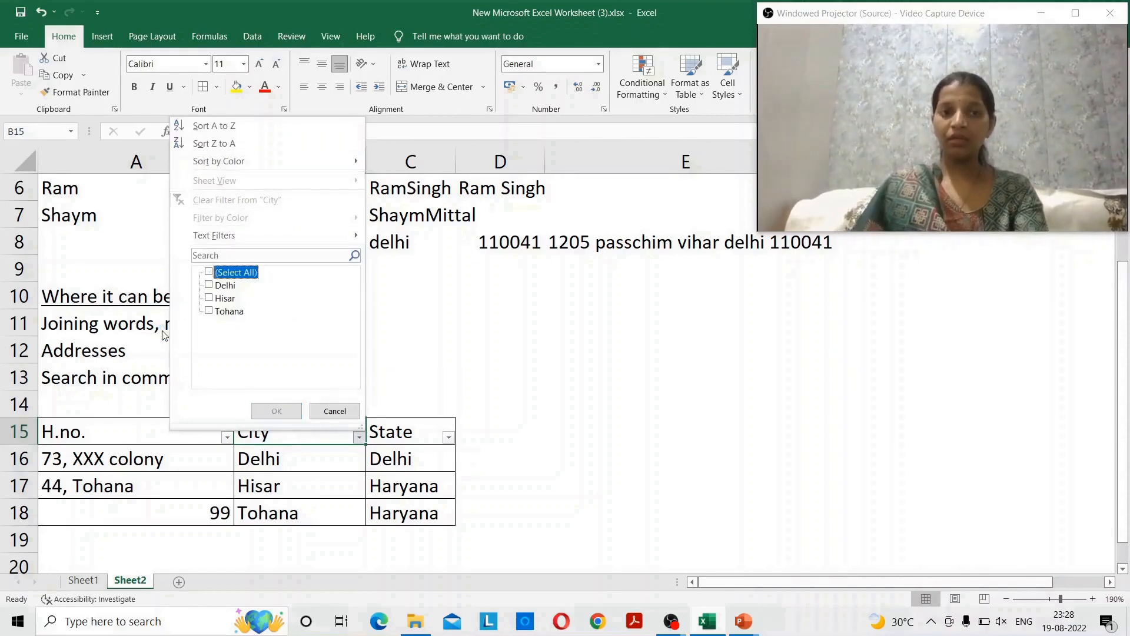
key(Down)
key(Down)
key(Down)
key(space)
key(Return)
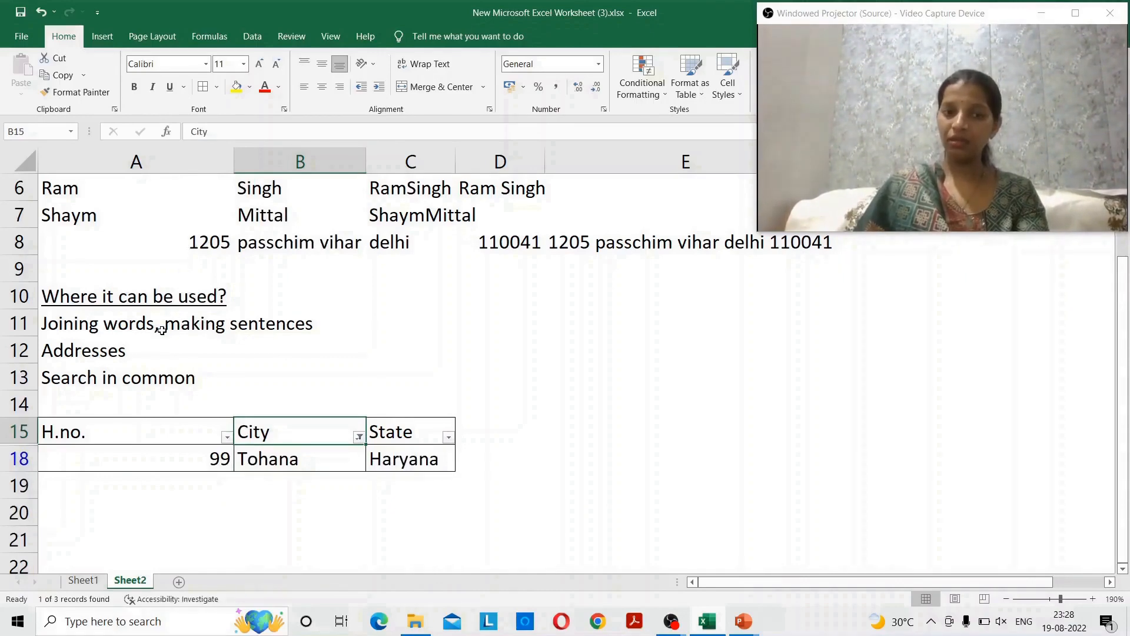
key(alt+d)
key(f)
key(s)
key(Down)
key(Down)
key(Down)
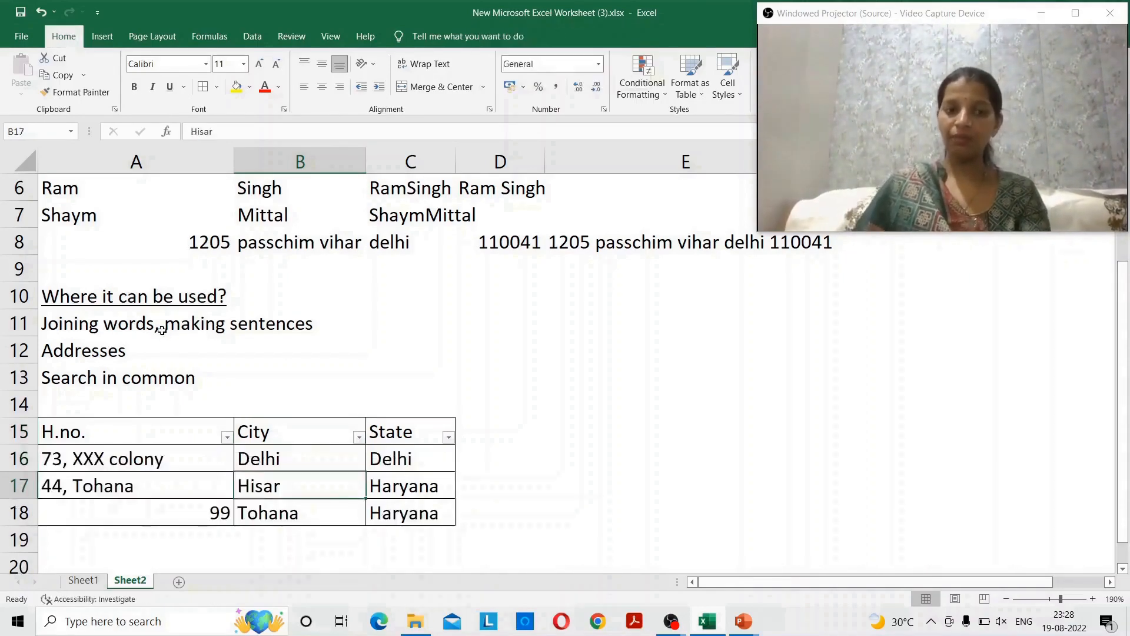
key(Up)
key(Up)
key(Down)
key(Left)
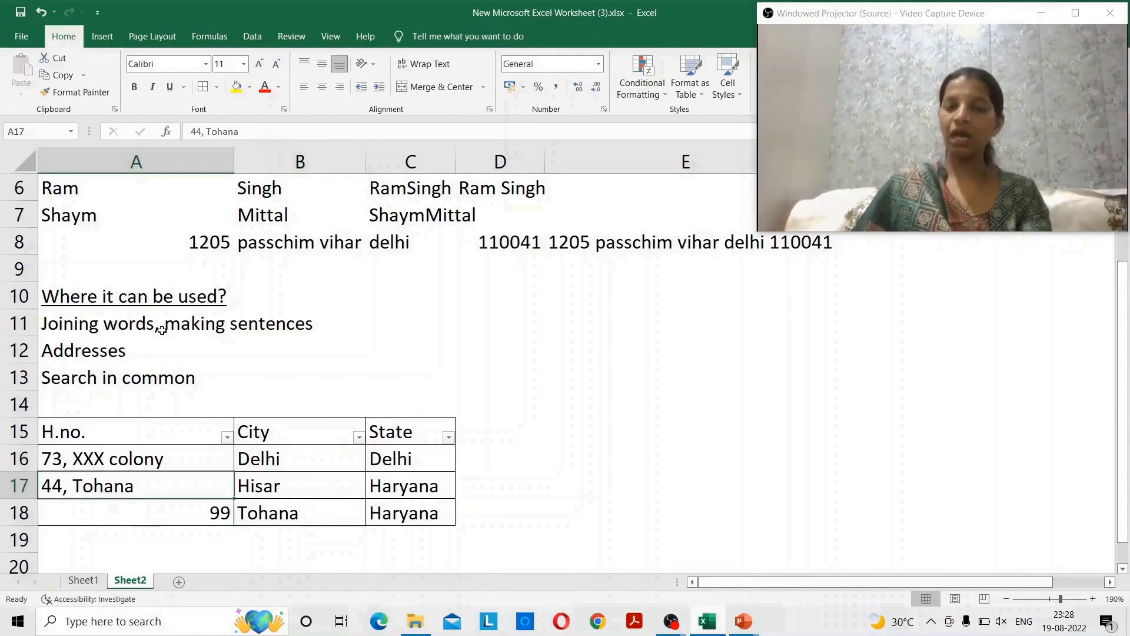
key(Up)
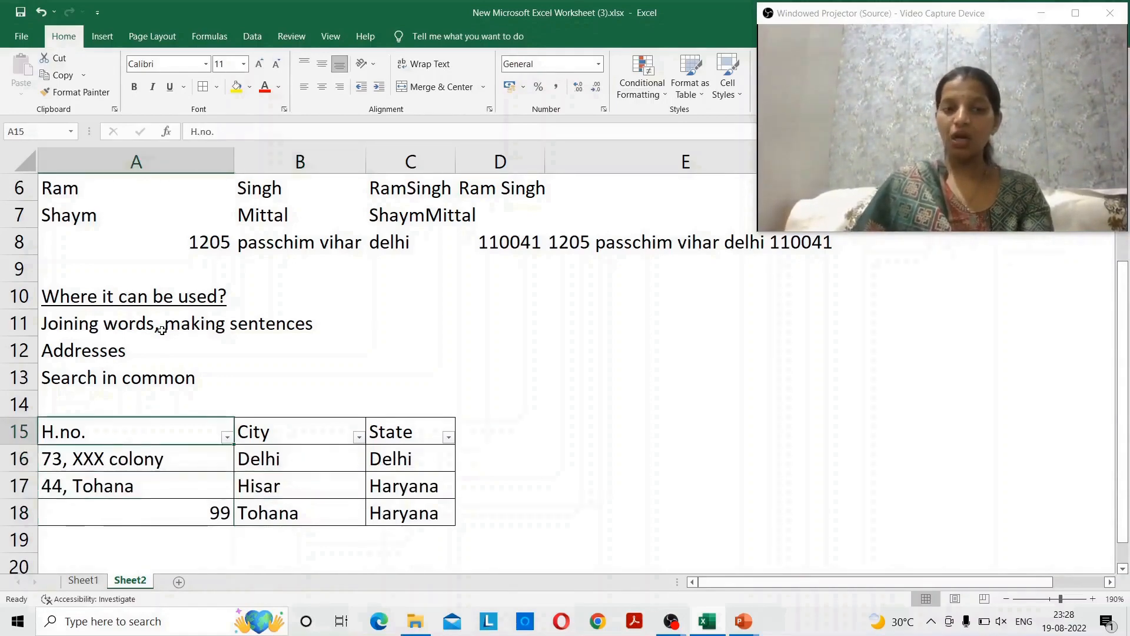
key(Right)
key(Right)
key(Left)
key(Down)
key(Right)
key(Right)
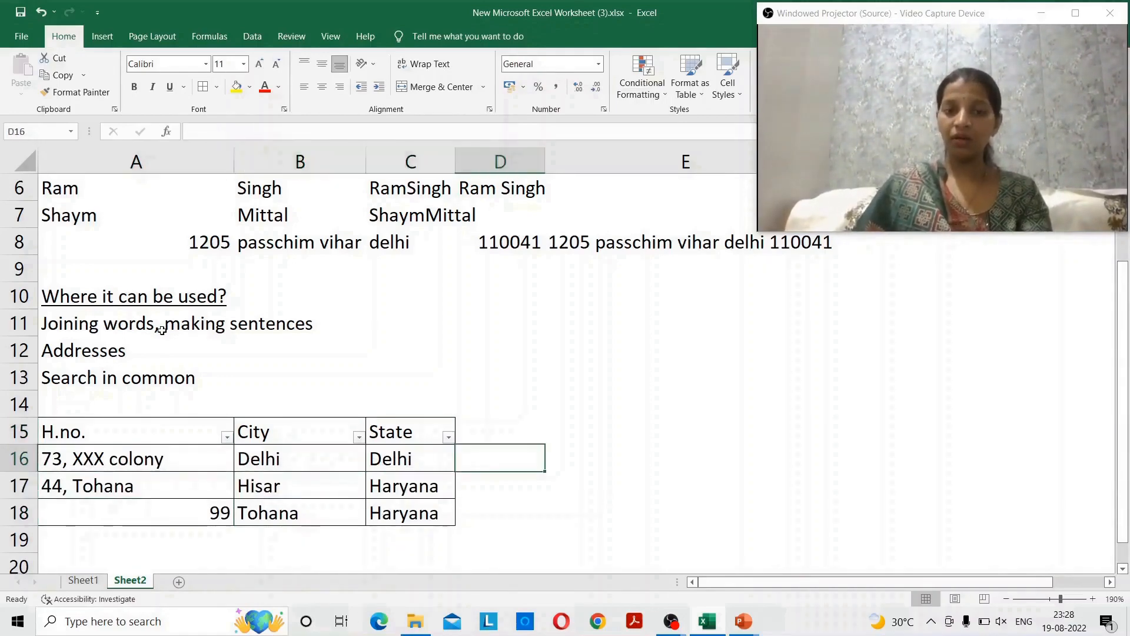
key(Left)
key(Left)
key(Left)
key(Down)
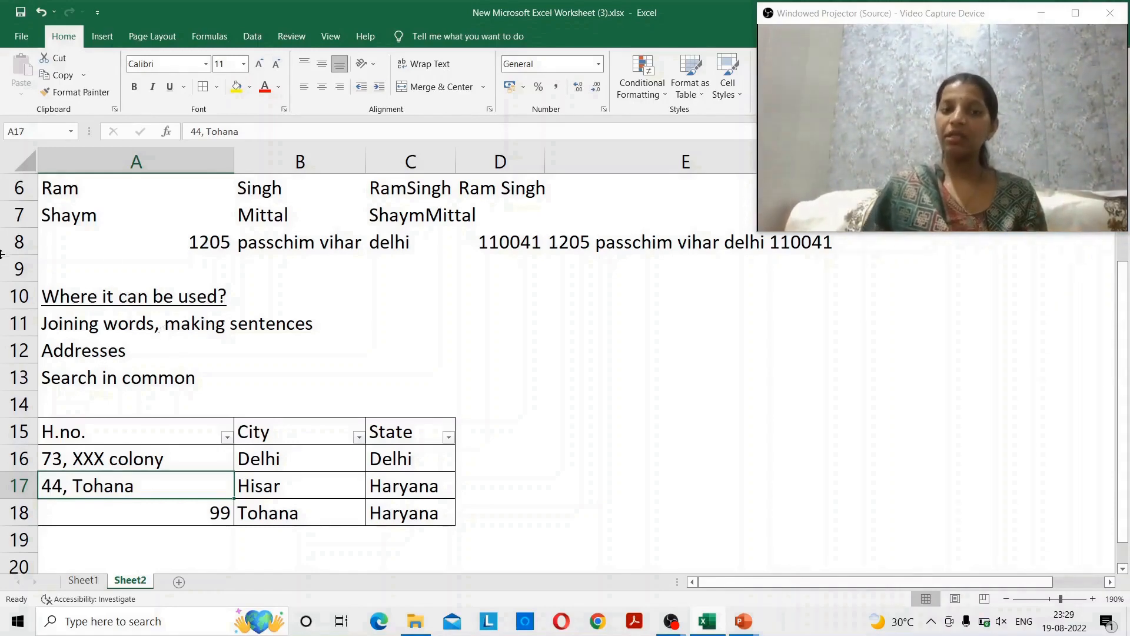
click(281, 434)
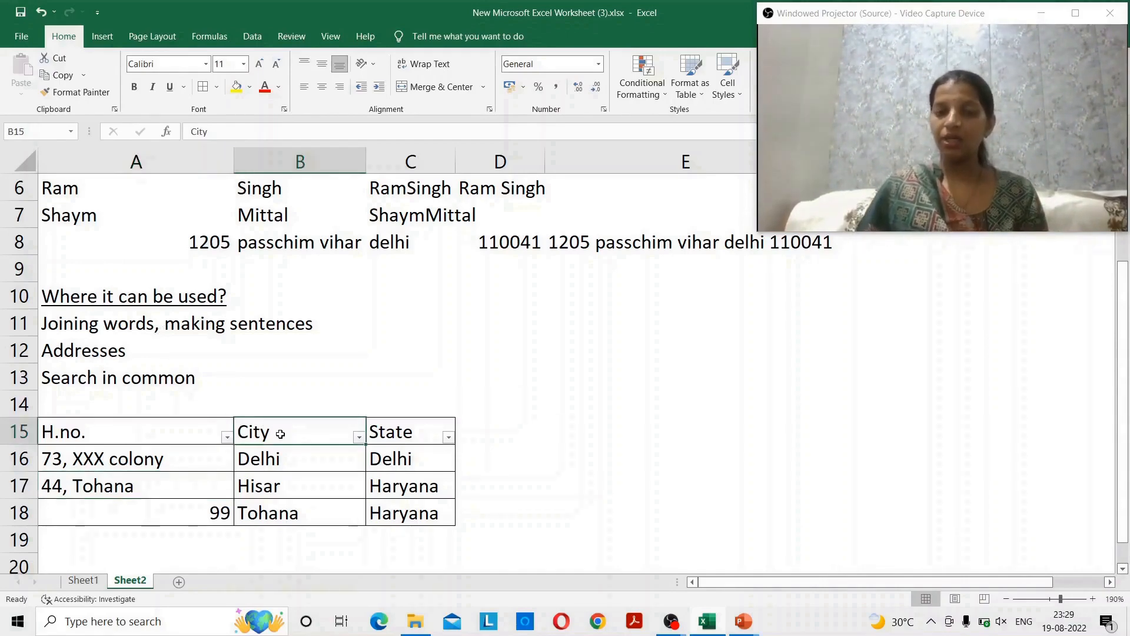
key(Right)
key(Right)
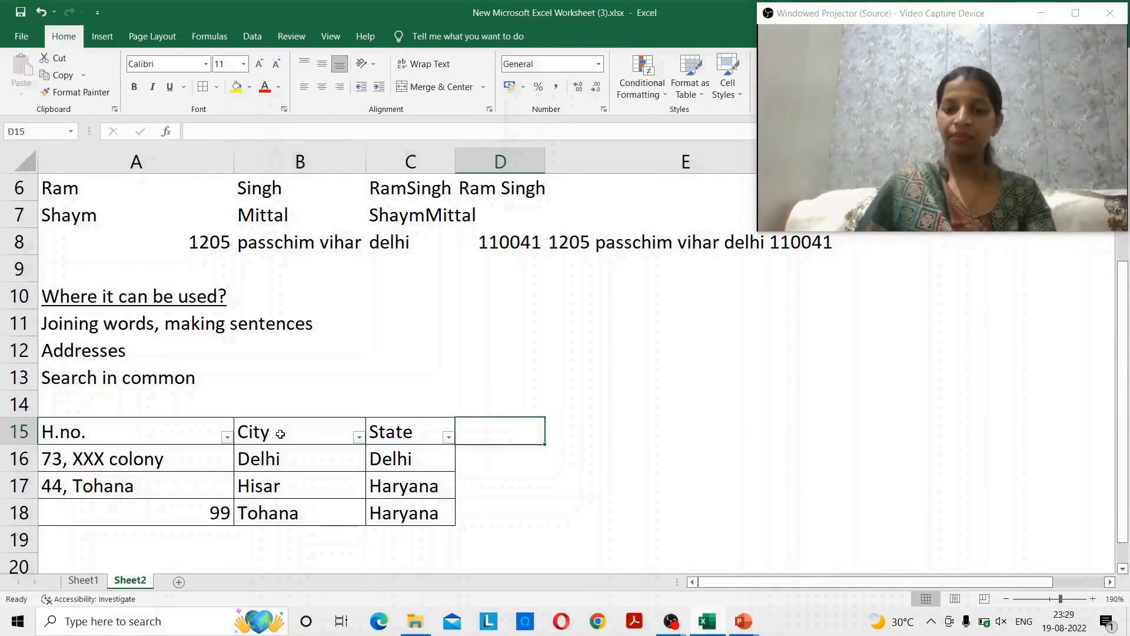
key(Down)
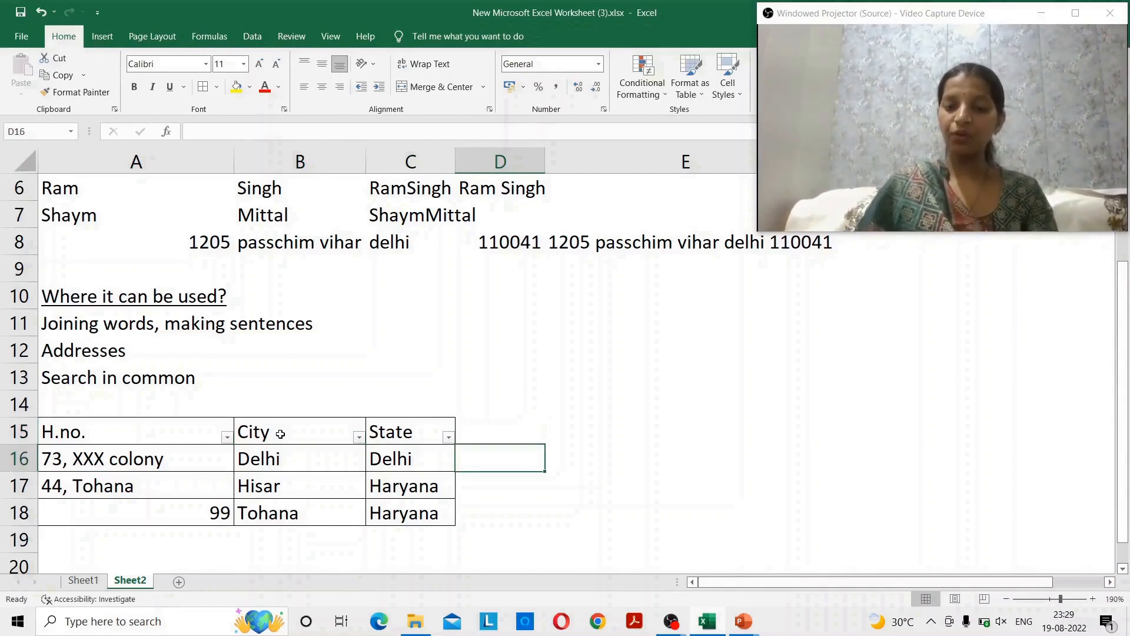
- Enter a CONCATENATE formula in D16 joining A16, B16 and C16
text(=concaten)
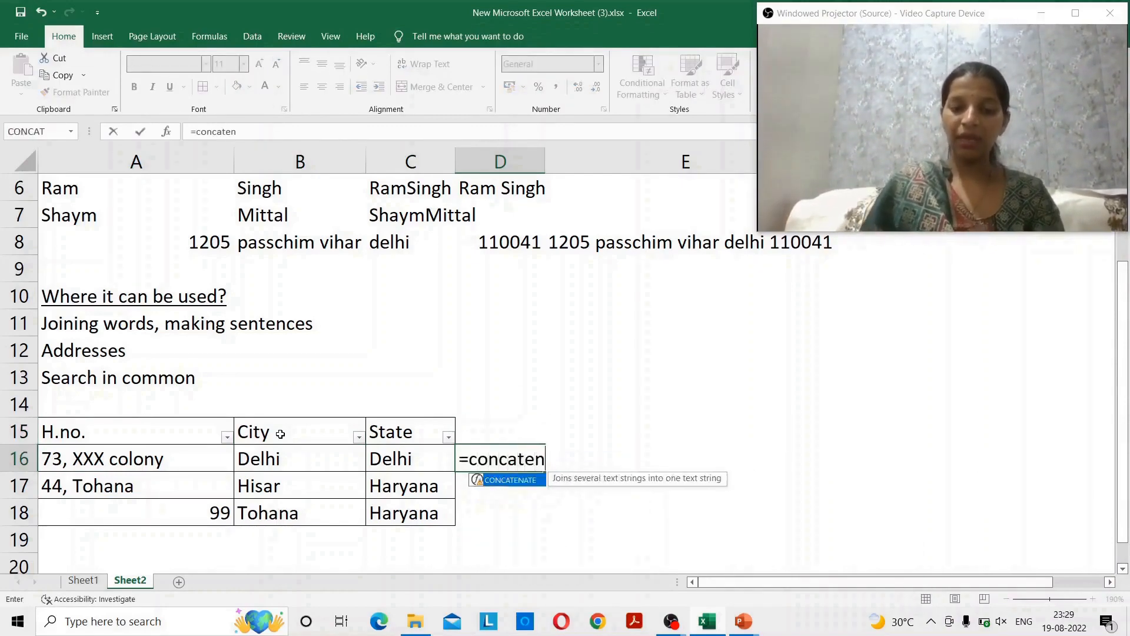
text(ate()
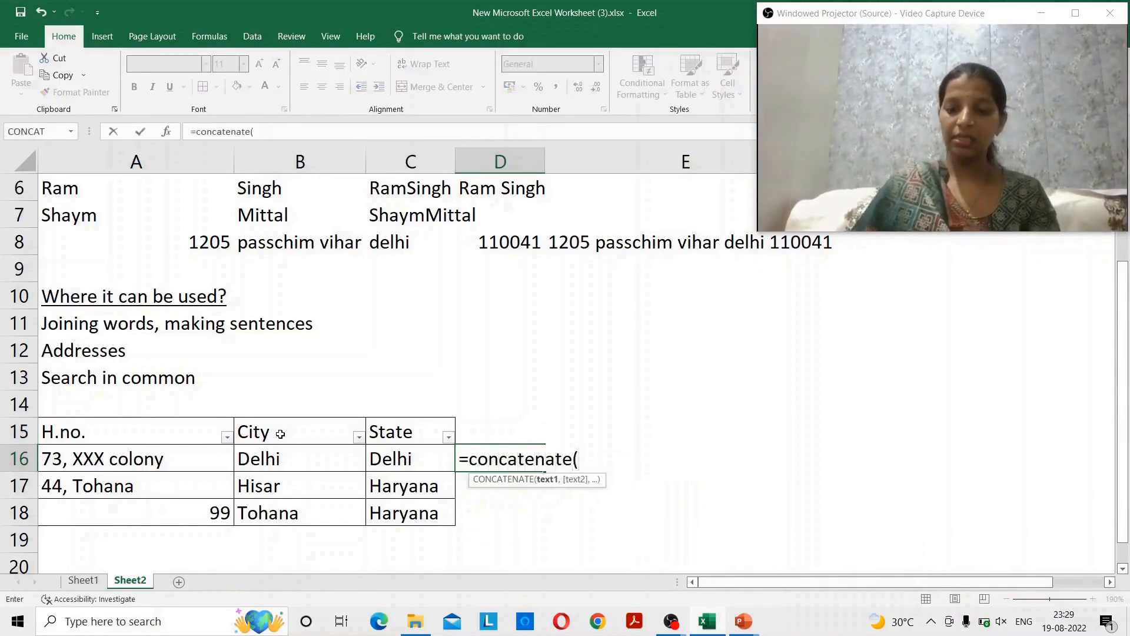
key(Left)
key(Left)
key(Left)
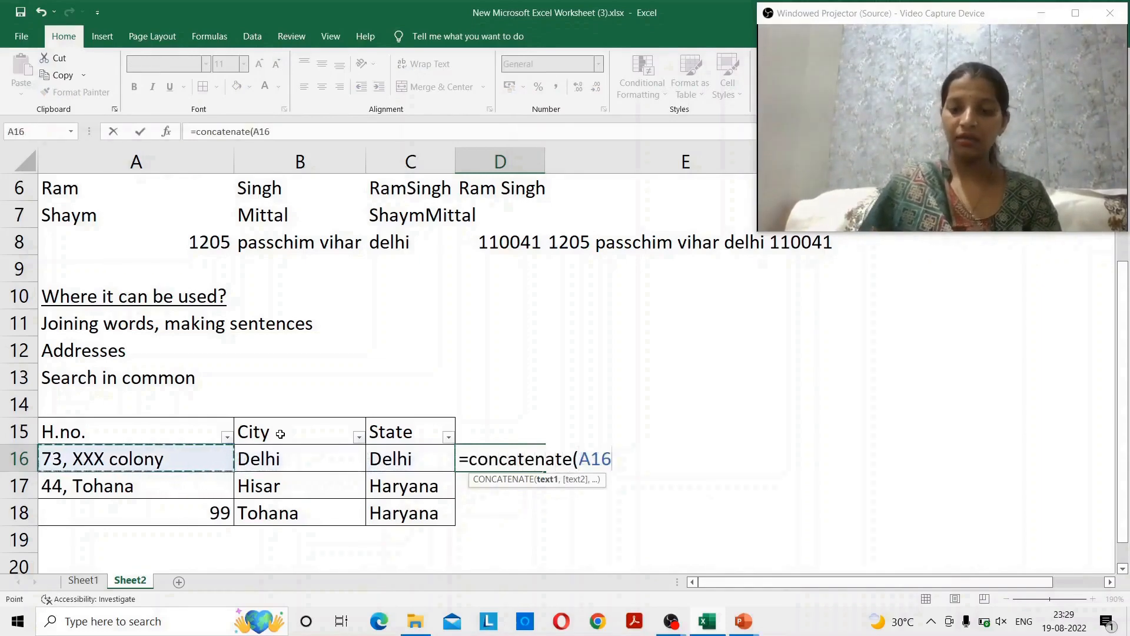
text(,)
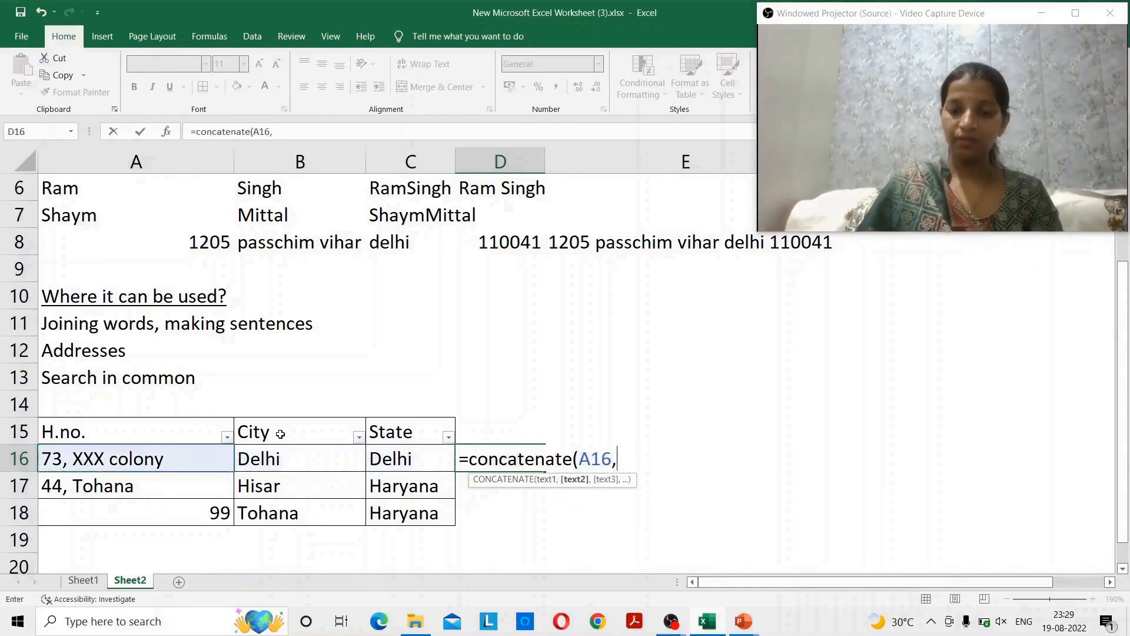
text( ,)
key(Left)
key(Left)
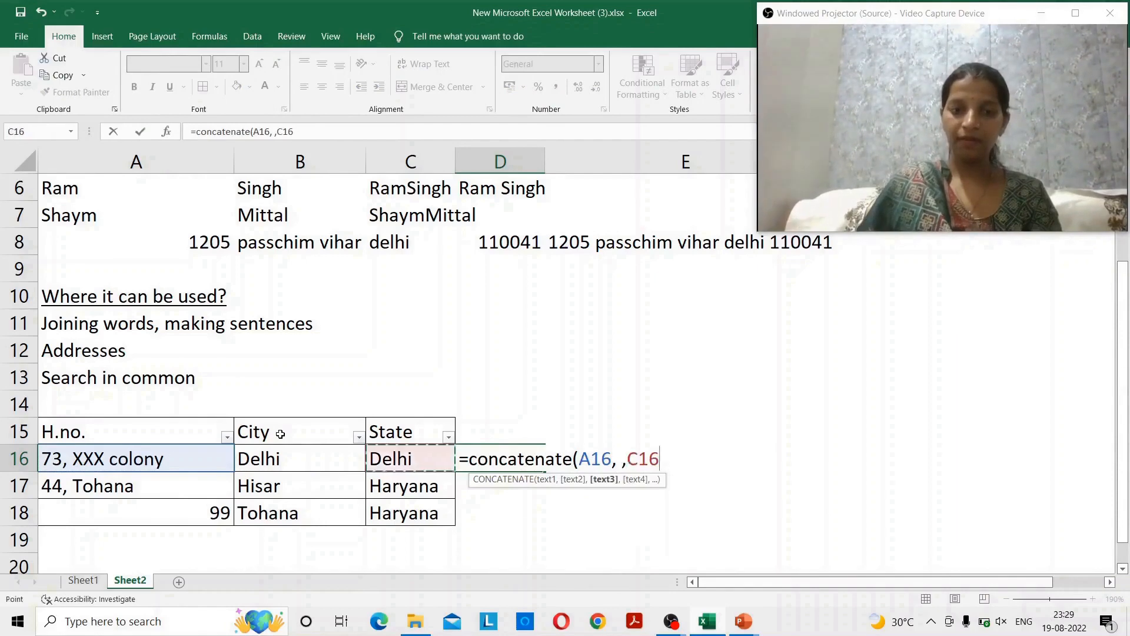
text(,)
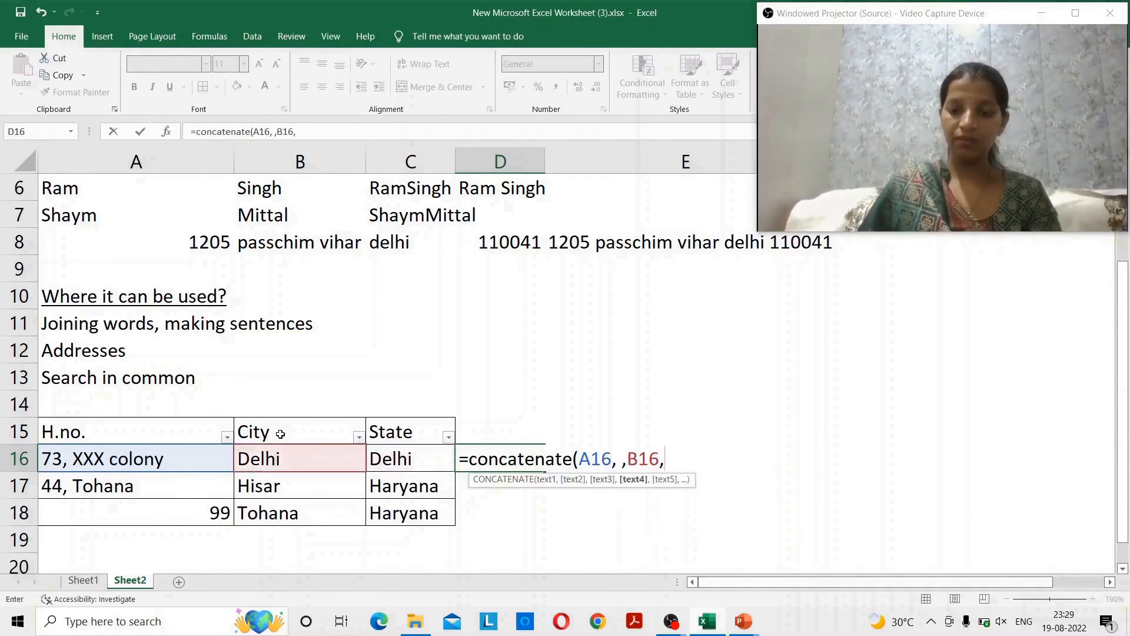
key(Left)
key(Left)
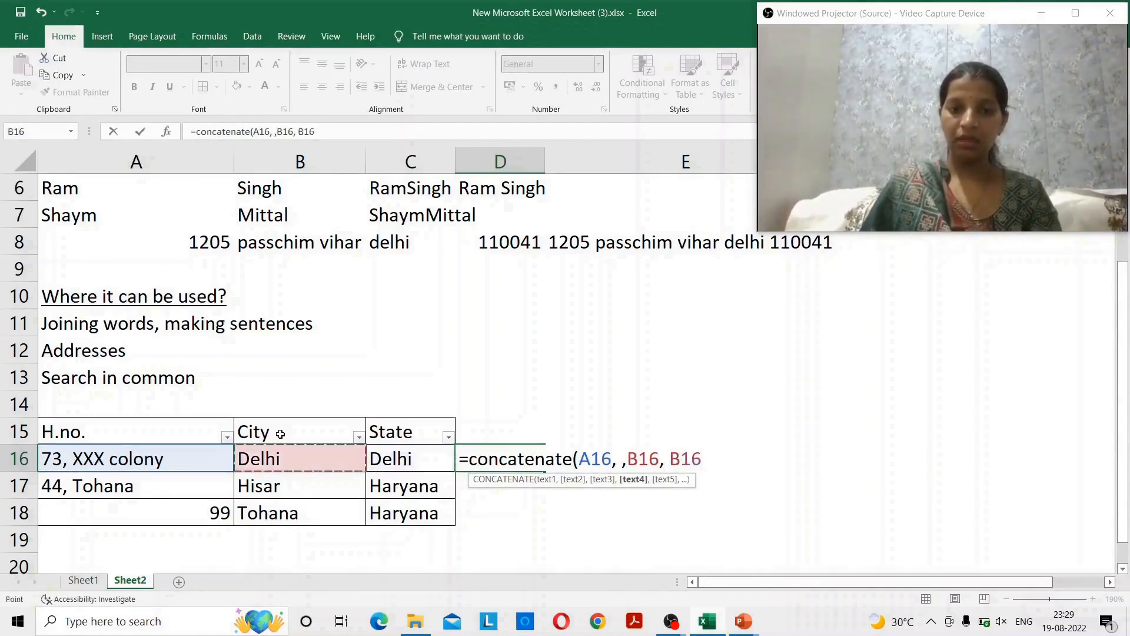
key(Right)
text())
key(Return)
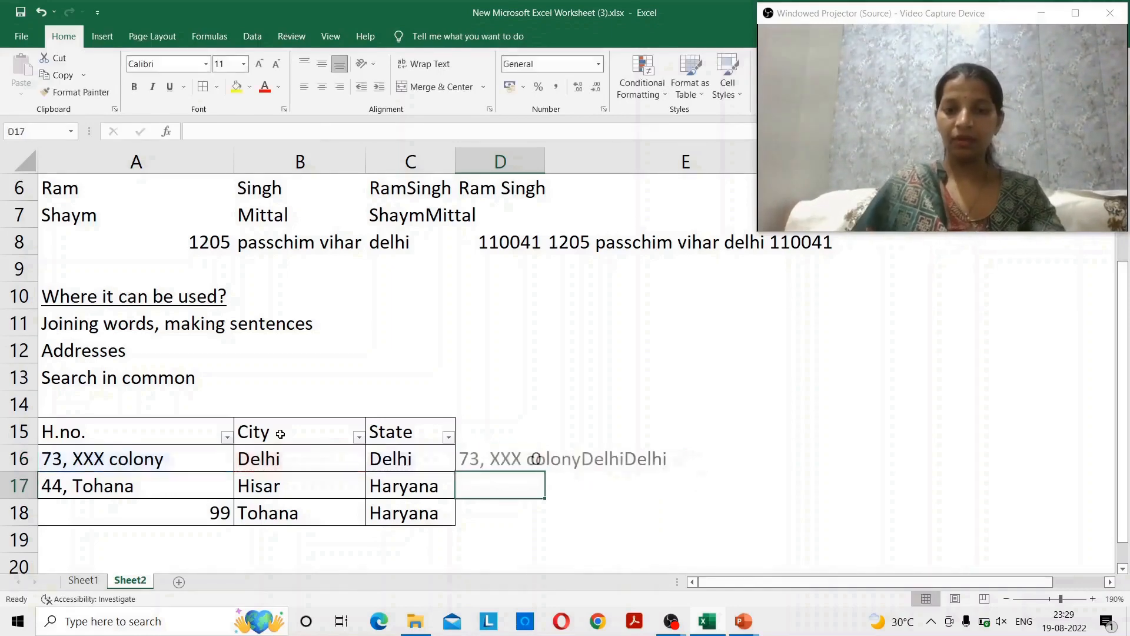
- Add " " separators between the parts so D16 reads 73, XXX colony Delhi Delhi
key(Up)
key(F2)
key(Left)
key(Left)
key(Left)
key(Left)
key(Left)
key(Left)
key(Left)
key(Left)
key(Left)
key(Left)
key(Left)
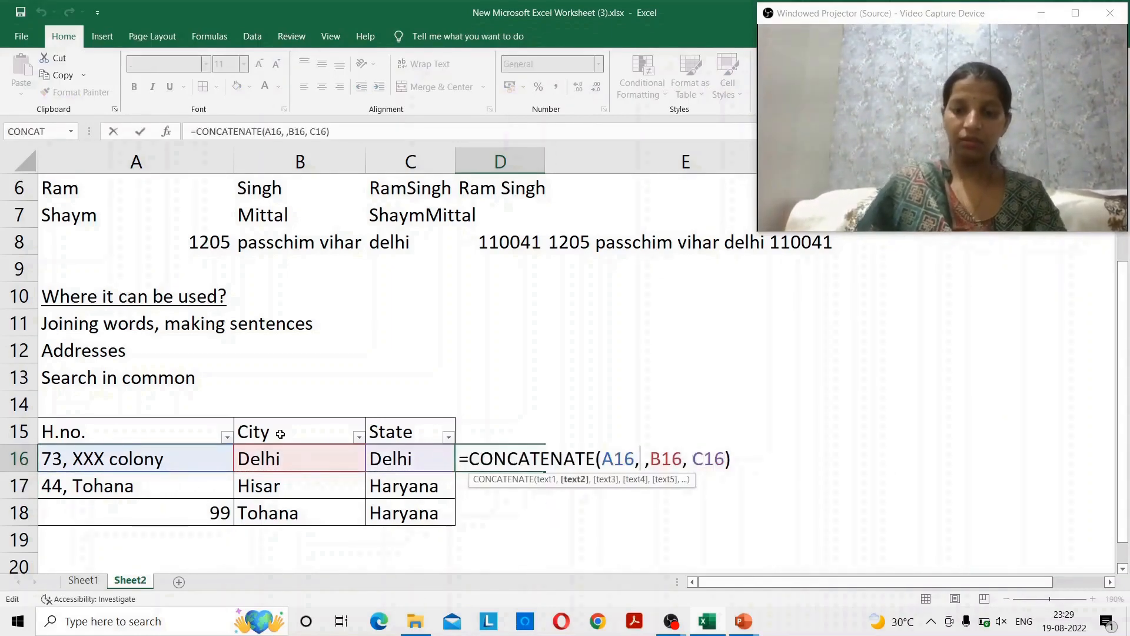
text(" ")
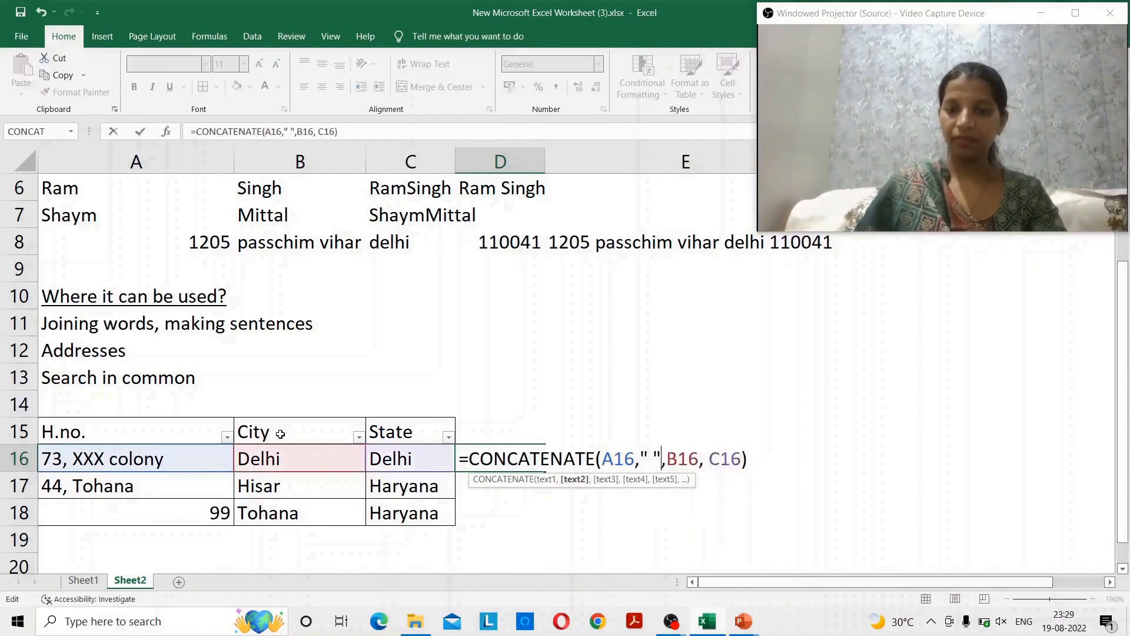
key(Right)
key(Right)
key(Right)
key(Right)
key(Right)
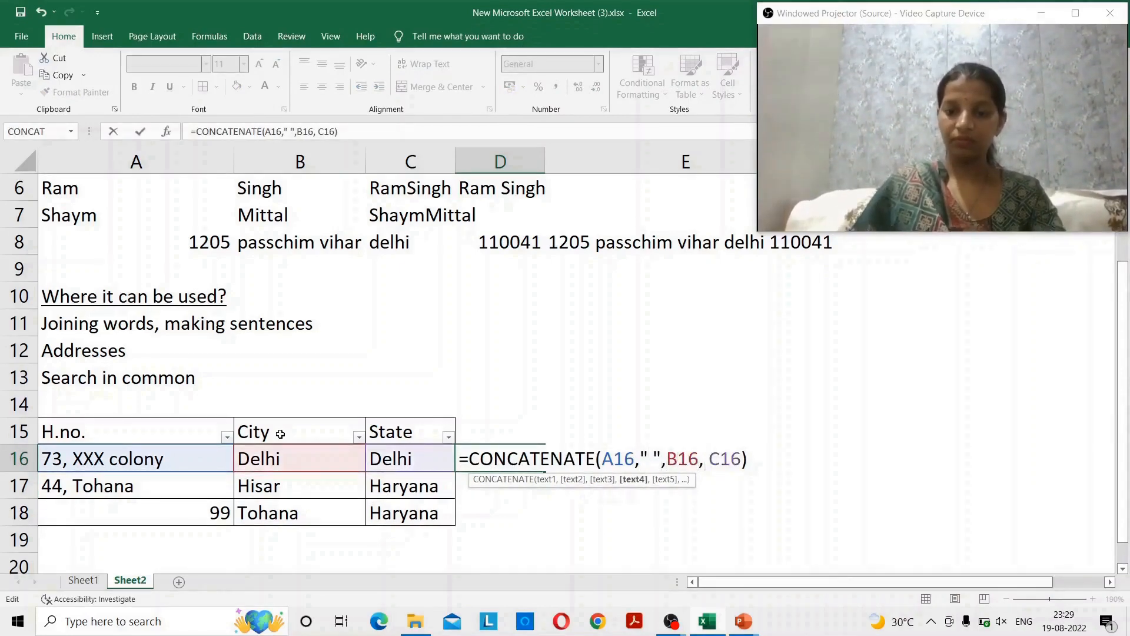
text(:)
key(BackSpace)
text(")
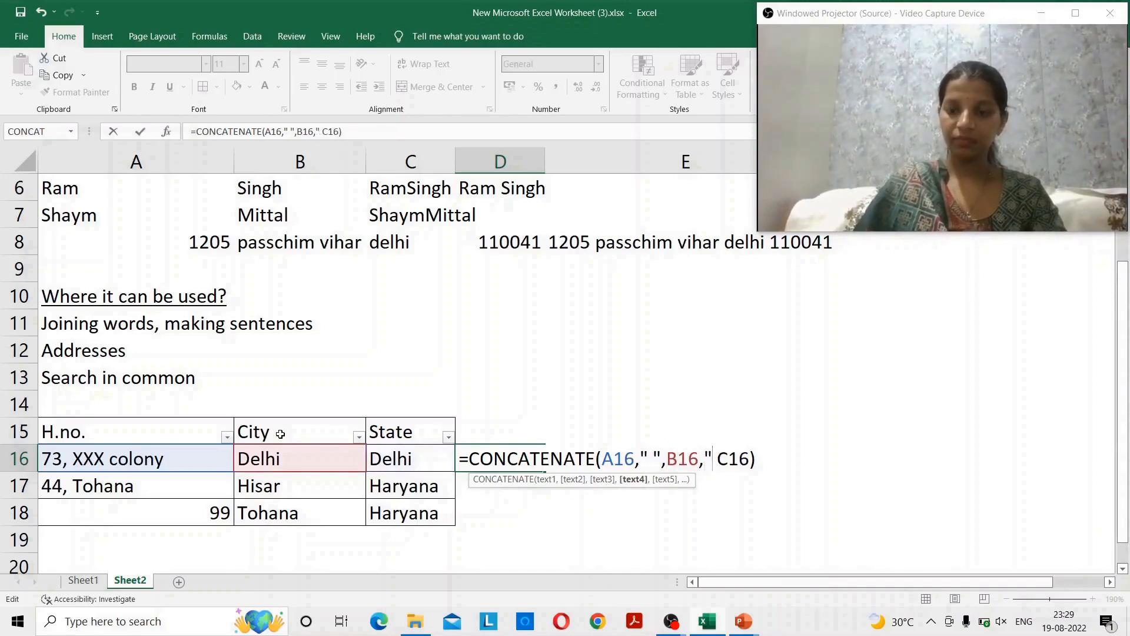
key(Right)
text(")
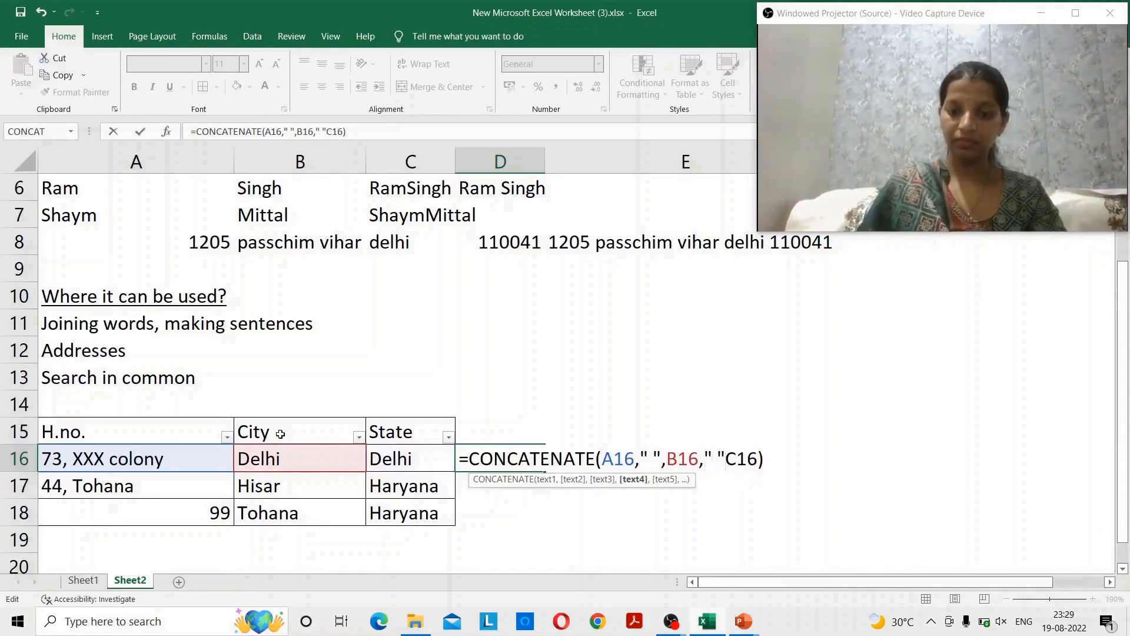
text(,)
key(Return)
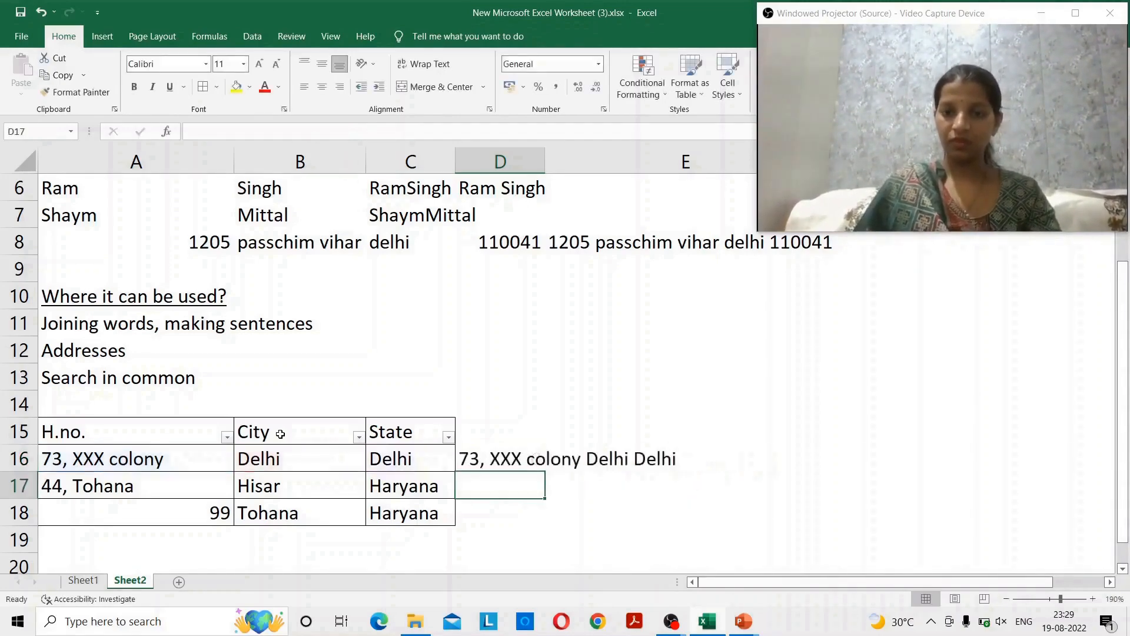
key(Up)
- Insert a comma right after the A16 argument in D16's CONCATENATE formula
key(F2)
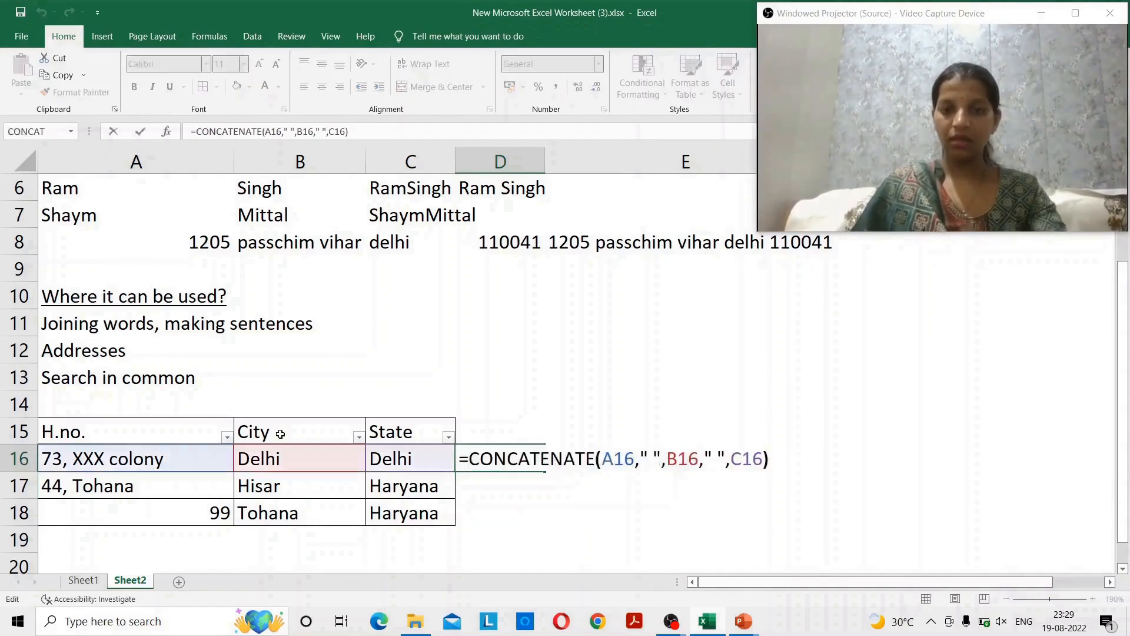
key(Left)
key(Left)
key(Left)
key(Left)
key(Left)
key(Left)
key(Left)
key(Left)
key(Left)
key(Left)
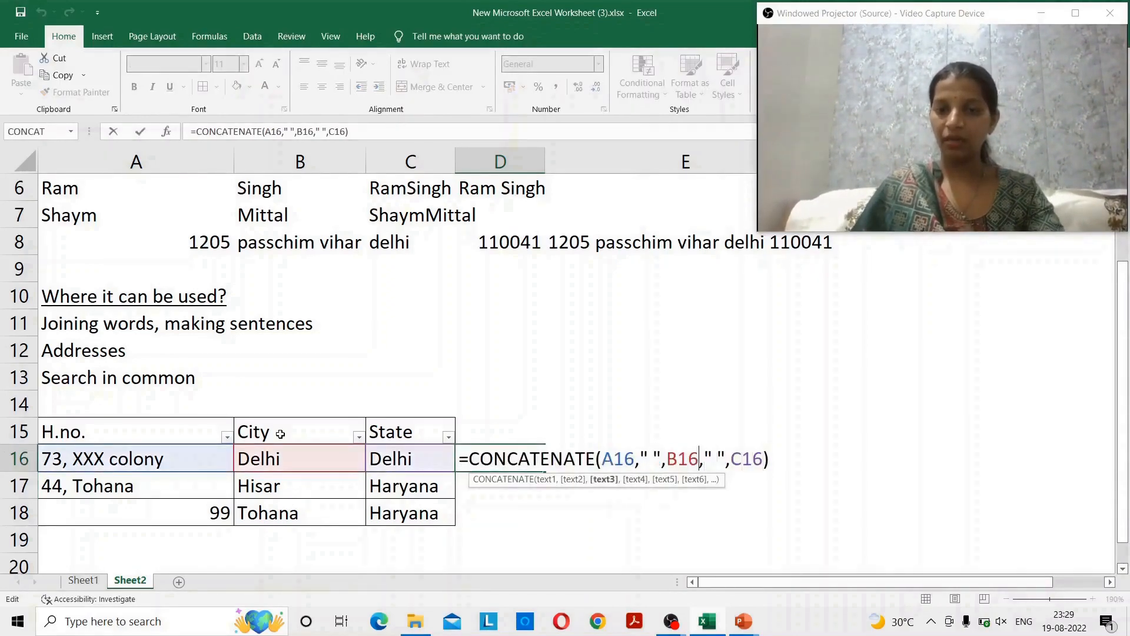
key(Escape)
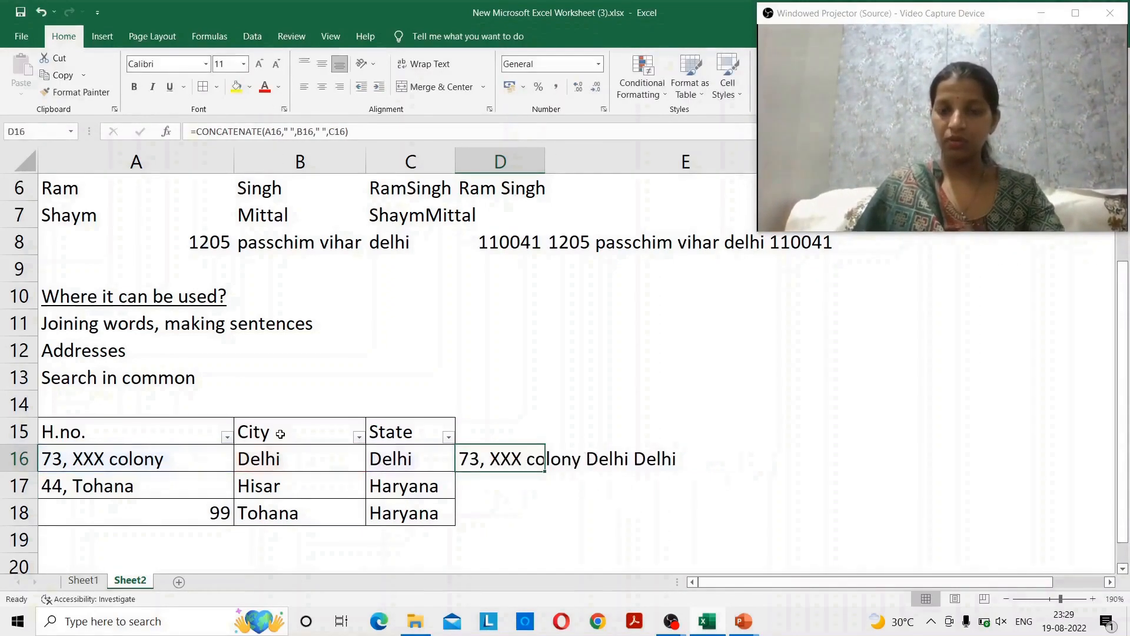
key(F2)
key(Left)
key(Left)
key(Left)
key(Left)
key(Left)
key(Left)
key(Left)
key(Left)
key(Left)
key(Left)
key(Left)
key(Left)
key(Left)
key(Left)
key(Left)
key(Left)
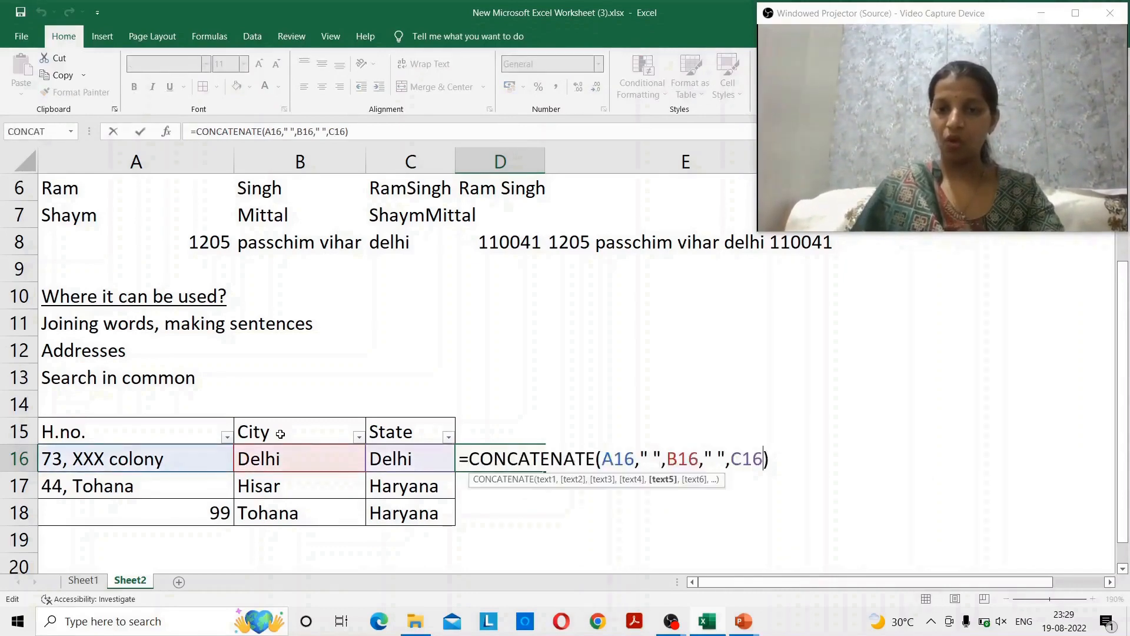
key(Left)
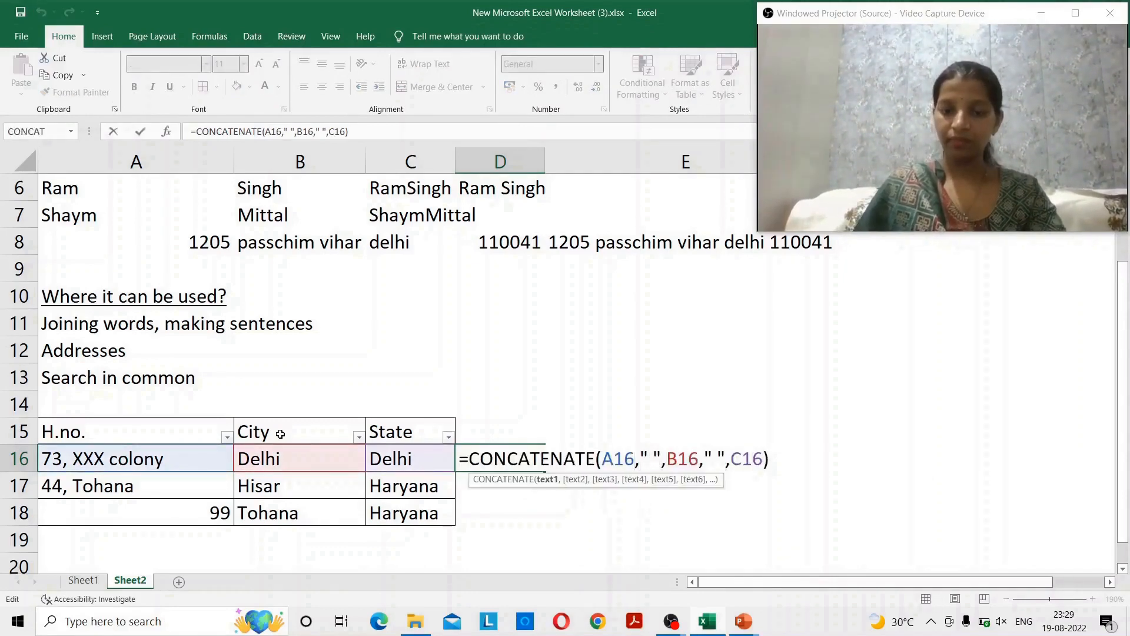
text(,)
key(Return)
- Add a "," separator argument after A16 in the D16 formula
key(Up)
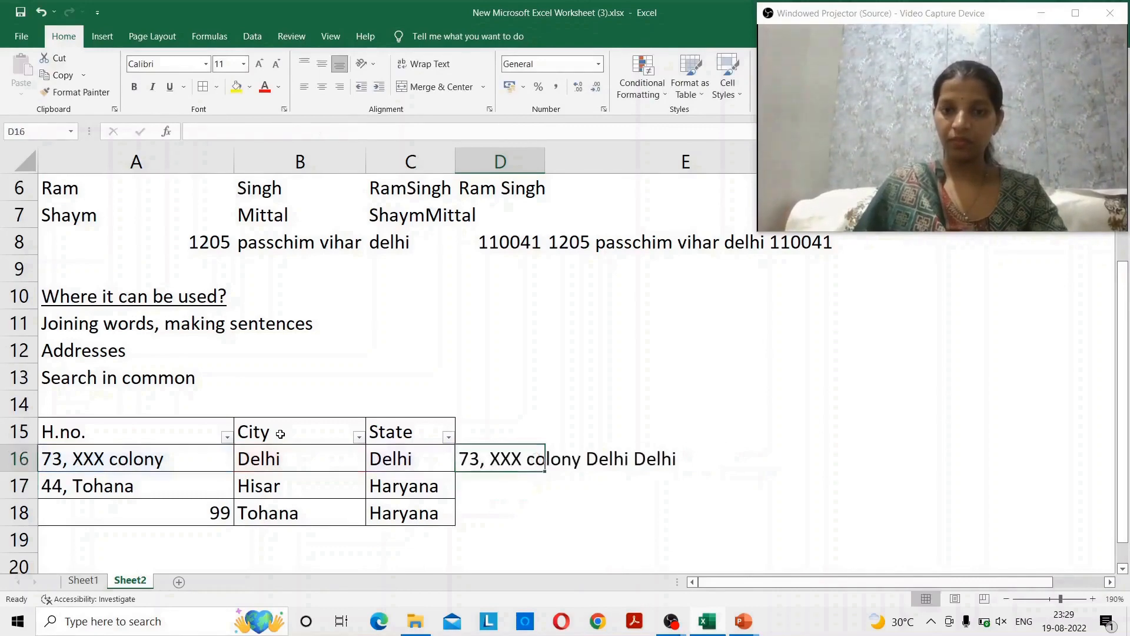
key(F2)
key(Left)
key(Left)
key(Left)
key(Left)
key(Left)
key(Left)
key(Left)
key(Left)
key(Left)
key(Left)
key(Left)
key(Left)
key(Left)
key(Left)
key(Left)
key(Left)
key(Left)
key(Left)
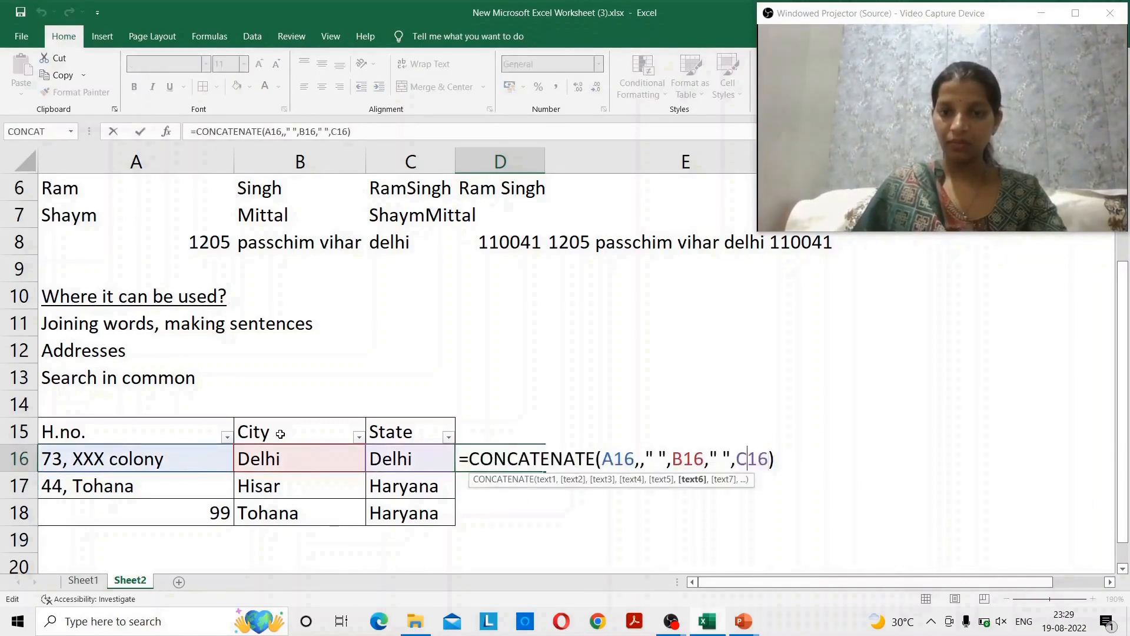
key(Right)
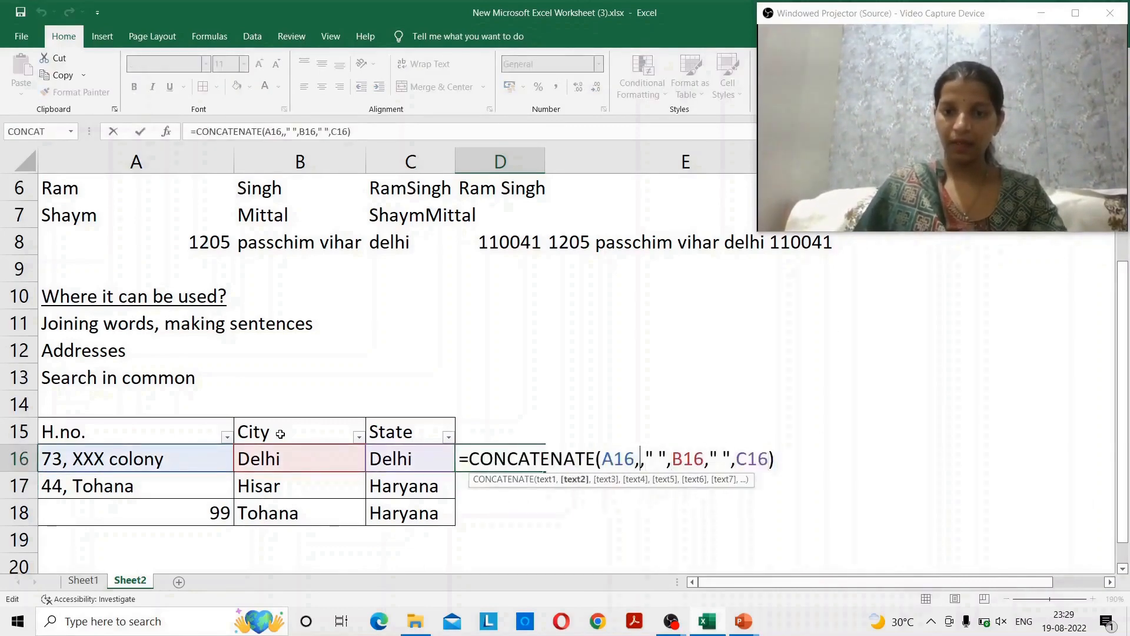
text(",)
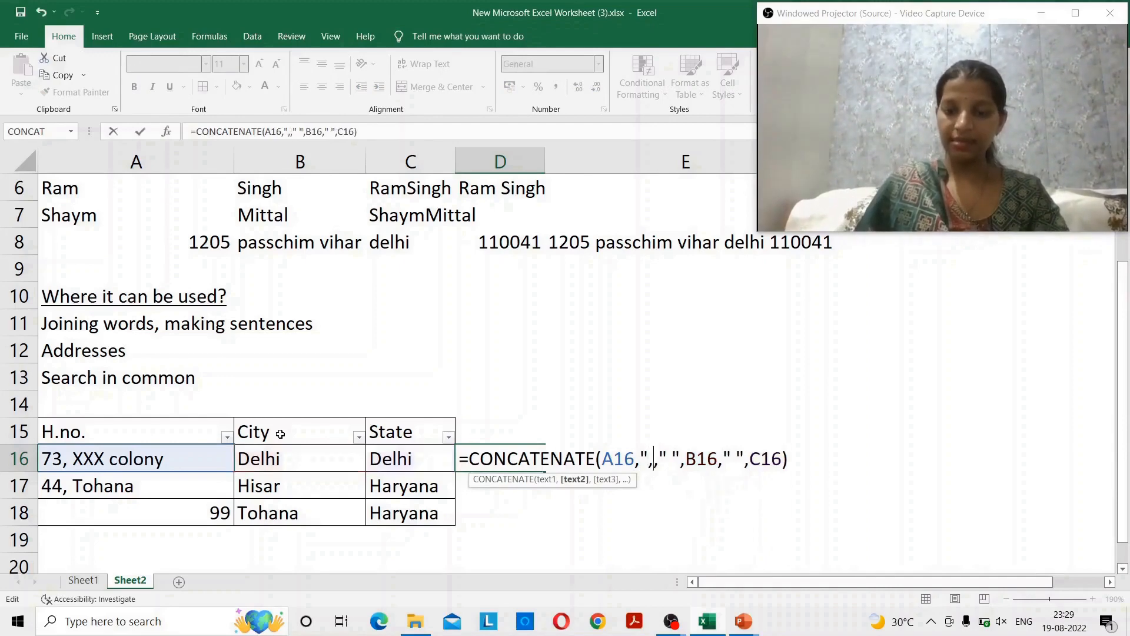
text(")
key(Return)
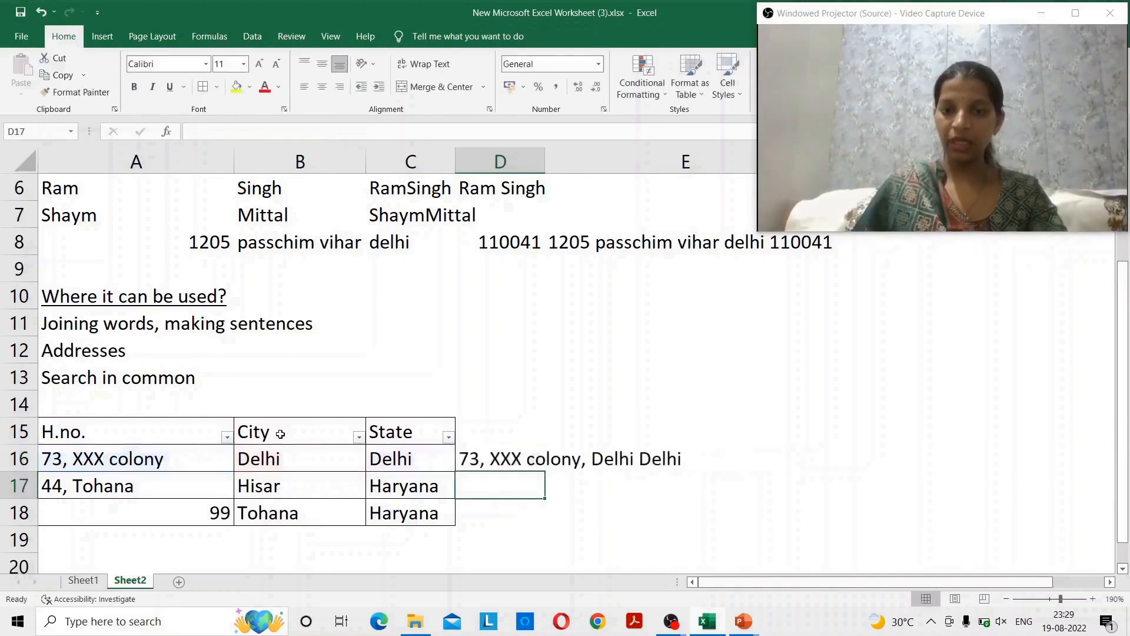
- Insert "," separator arguments after the B16 City reference in the D16 formula
key(Up)
key(F2)
key(Left)
key(Left)
key(Left)
key(Left)
key(Left)
key(Left)
key(Left)
key(Left)
key(Left)
key(Left)
key(Left)
key(Left)
key(Left)
key(Left)
key(Left)
key(Left)
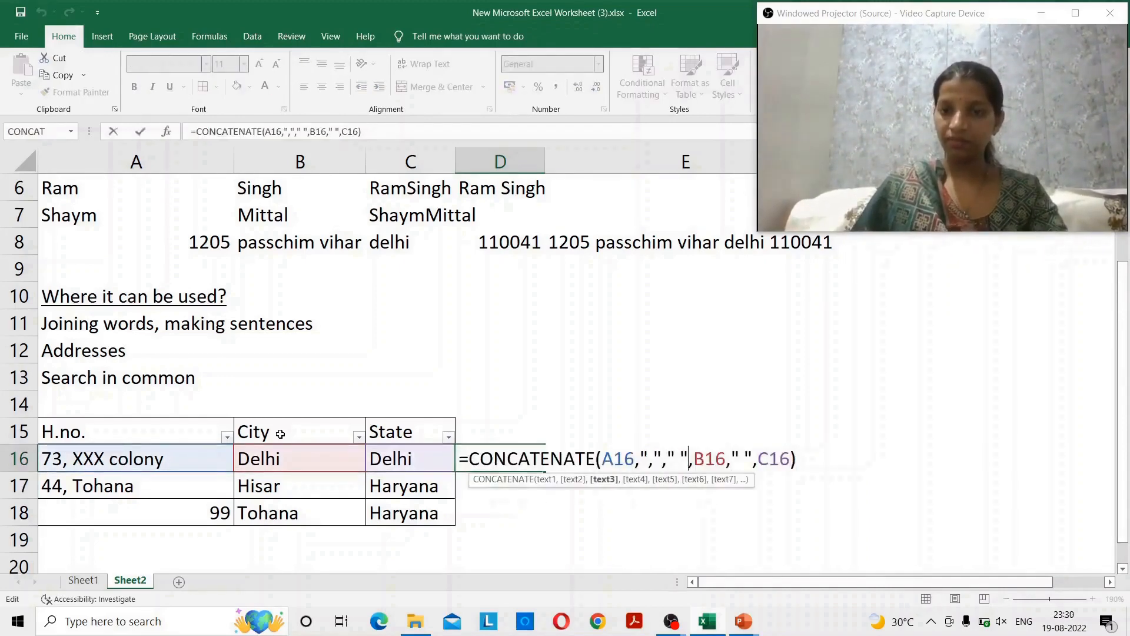
key(Left)
key(Left)
key(Left)
key(Right)
key(Right)
key(Right)
key(Right)
key(Right)
key(Right)
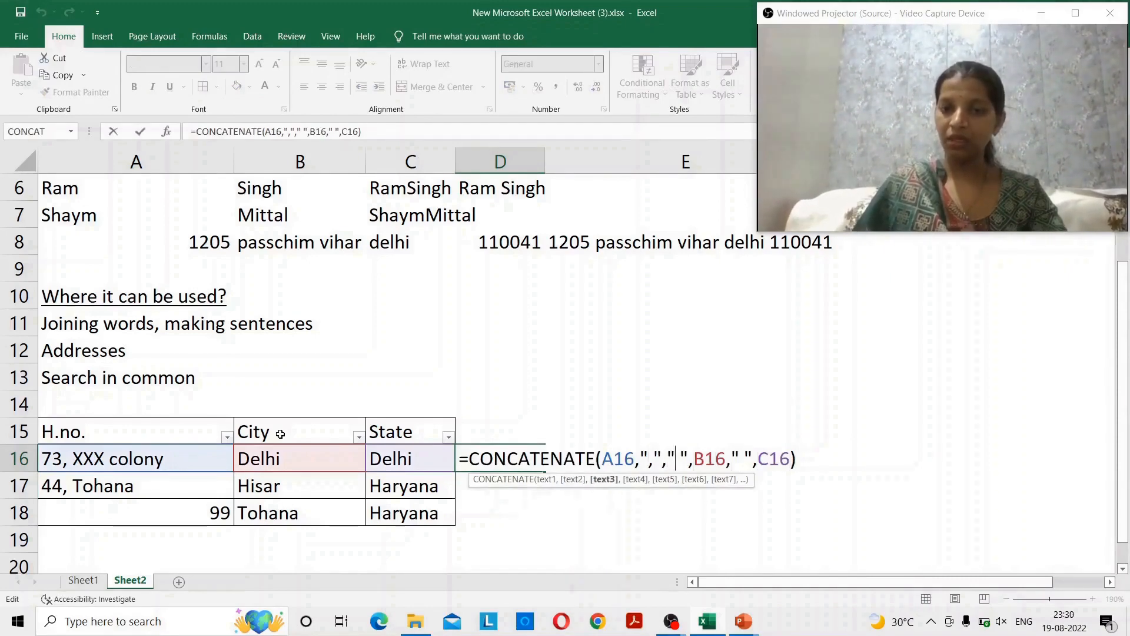
key(Right)
key(Right)
key(Right)
key(Right)
key(Right)
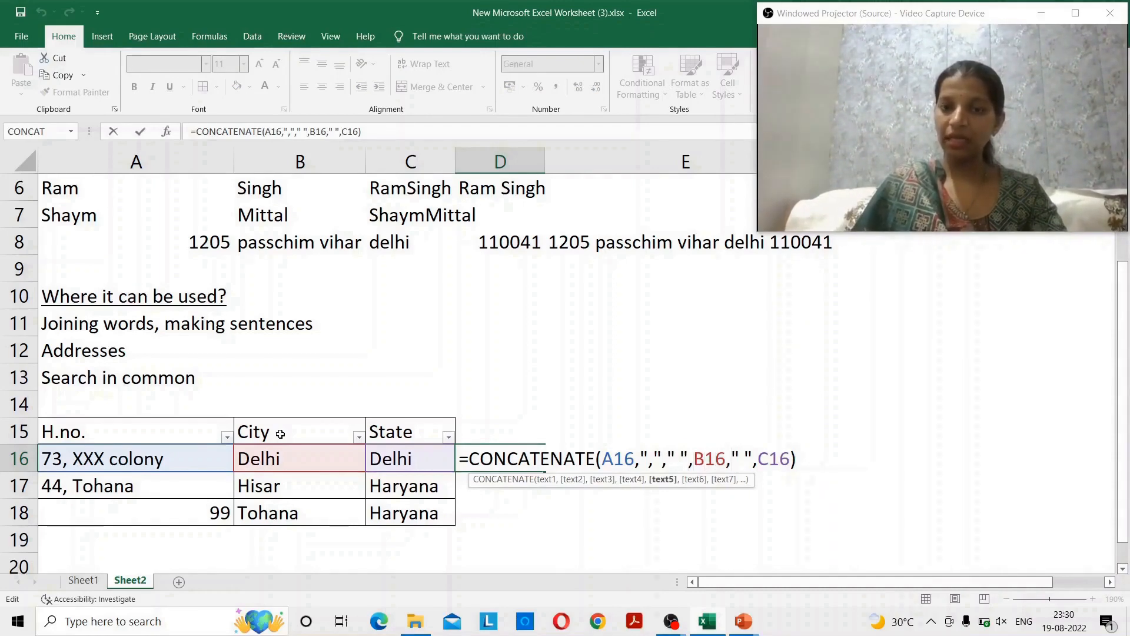
key(Right)
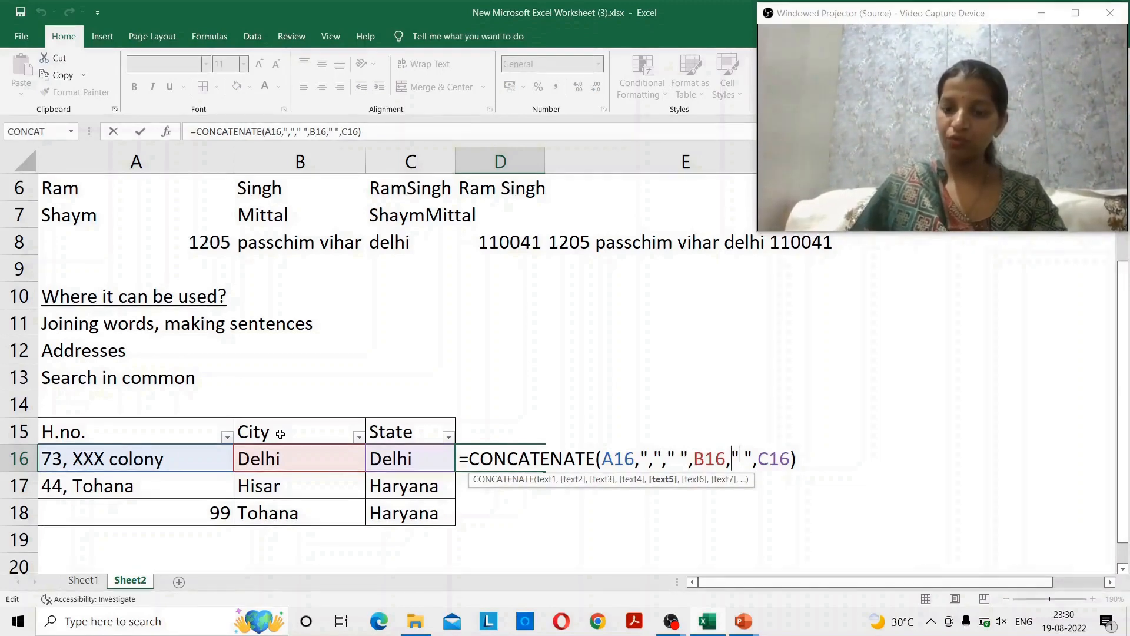
text(",",")
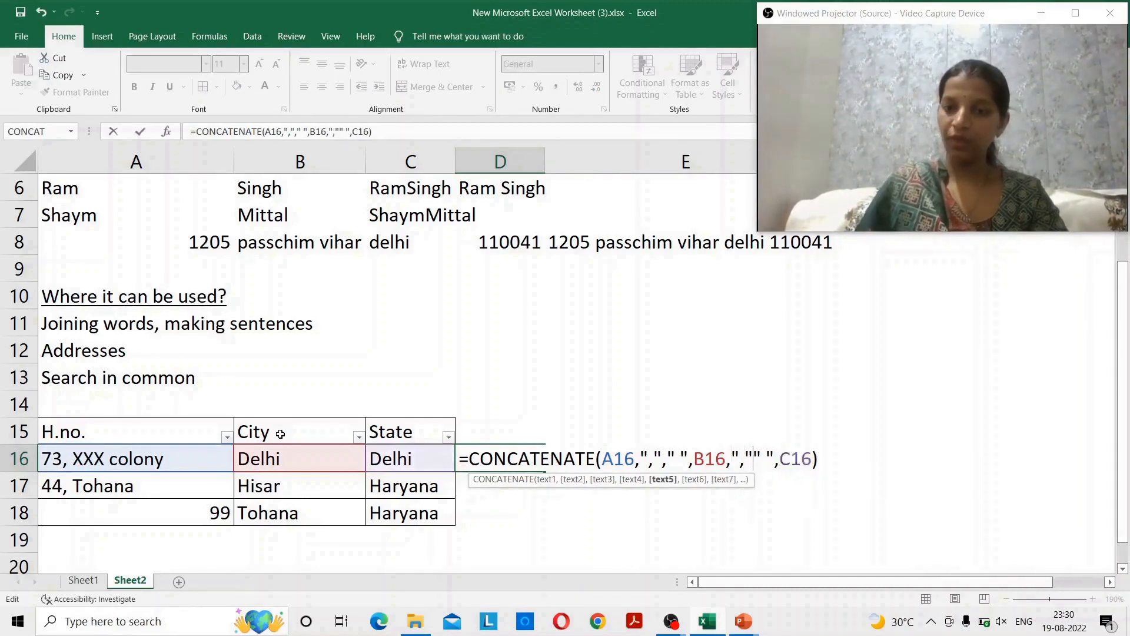
text(,)
key(Return)
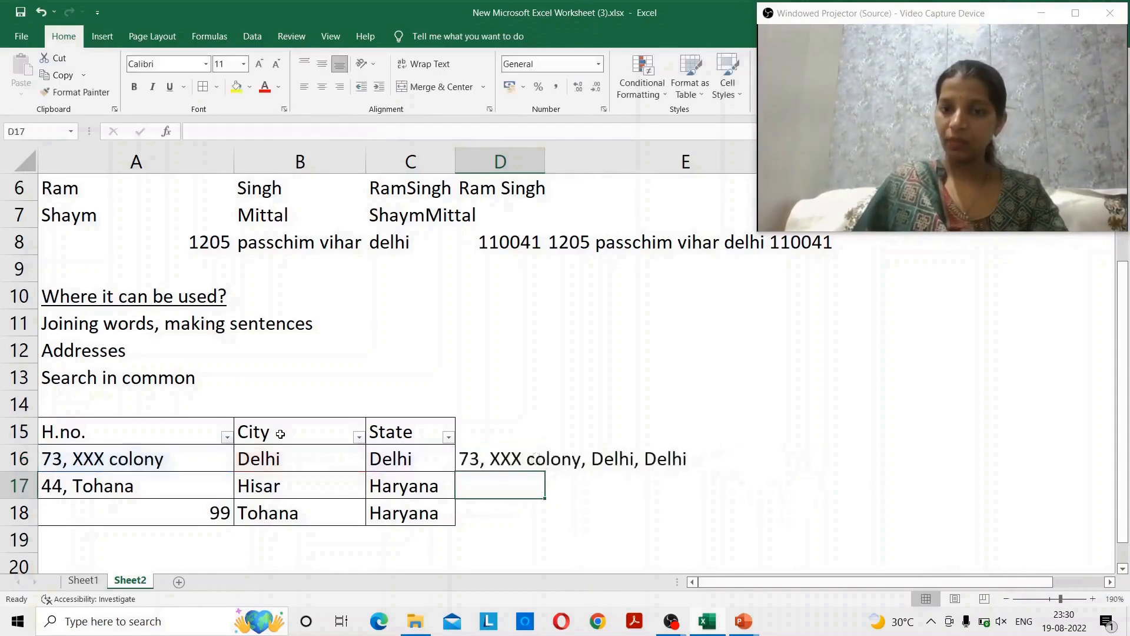
- Remove the stray space and comma before C16, leaving =CONCATENATE(A16,","," ",B16,",",C16)
key(Up)
key(F2)
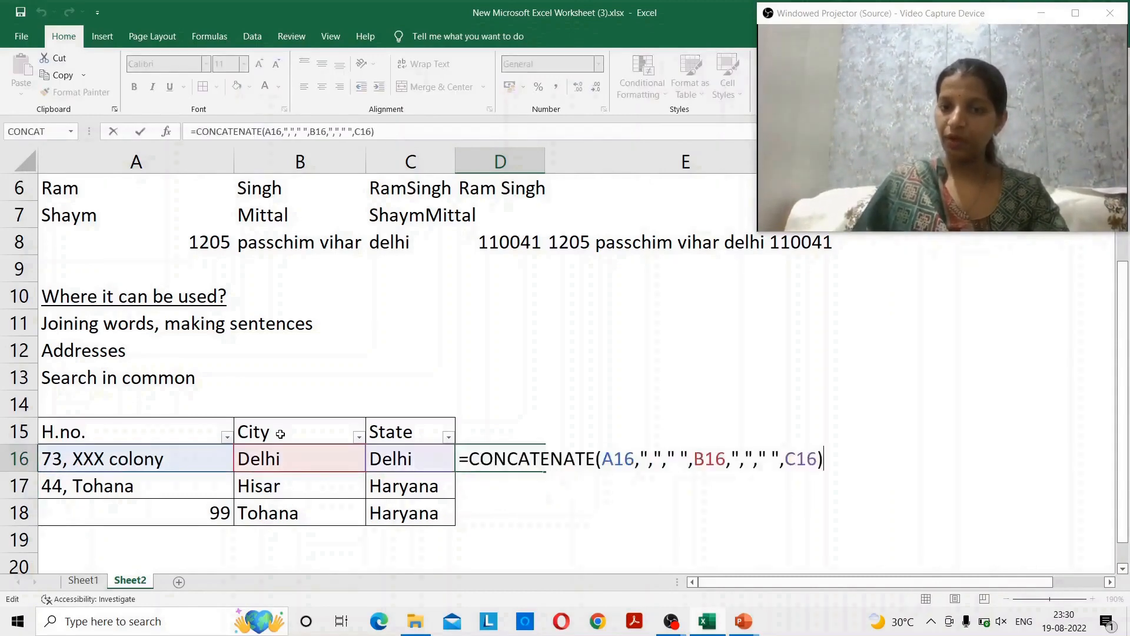
key(Left)
key(Left)
key(Left)
key(Left)
key(Left)
key(Left)
key(Left)
key(Right)
key(Right)
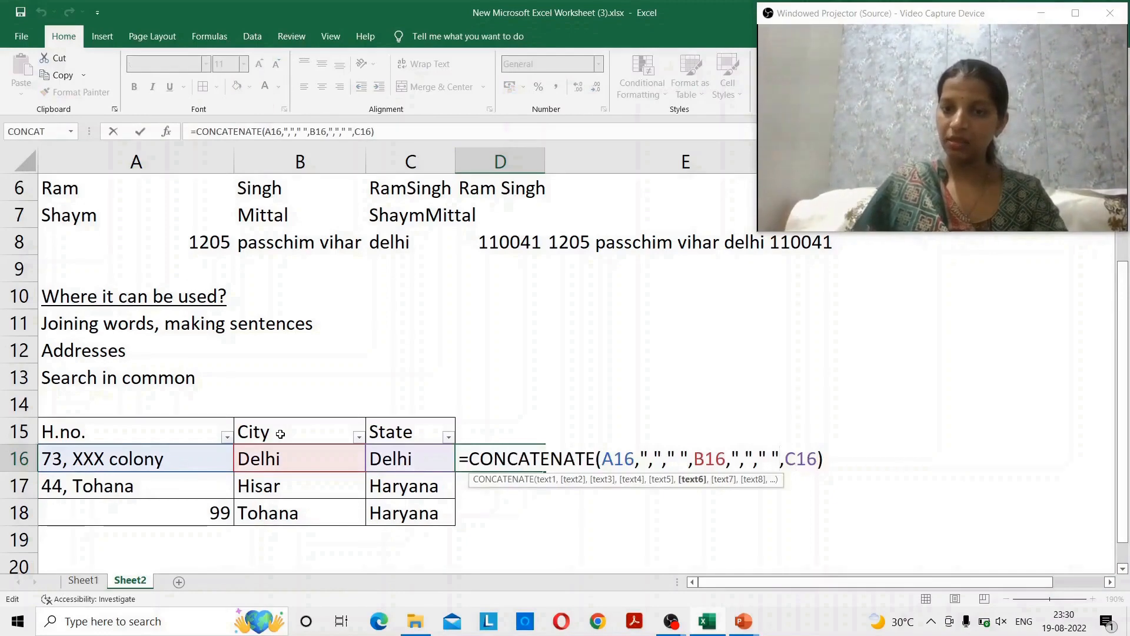
key(BackSpace)
key(BackSpace)
key(BackSpace)
key(BackSpace)
key(Delete)
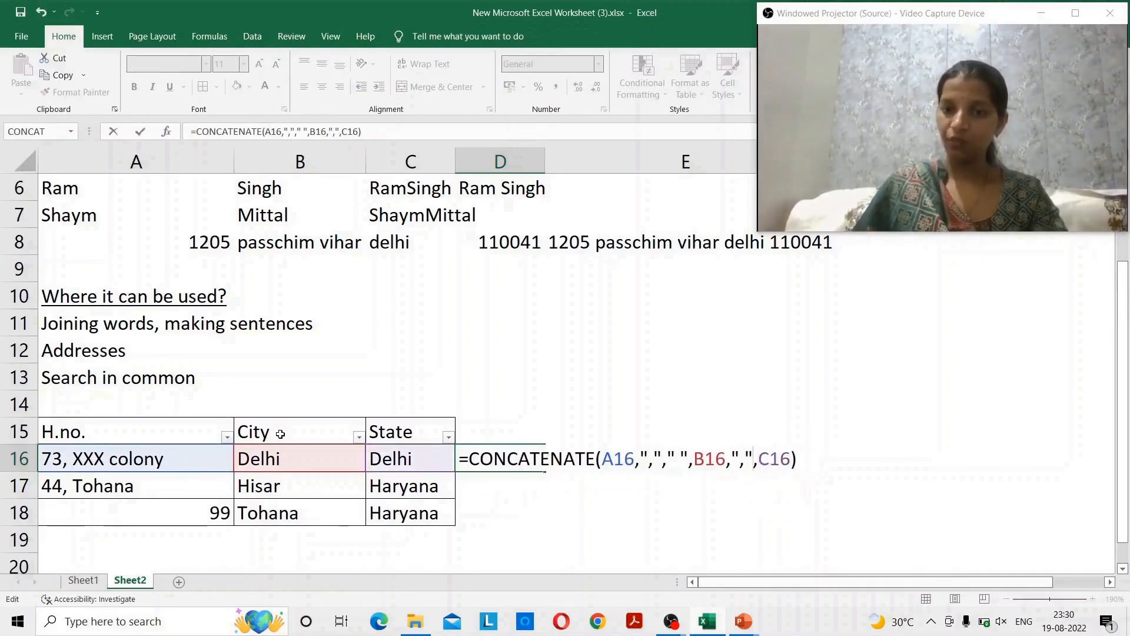
key(Return)
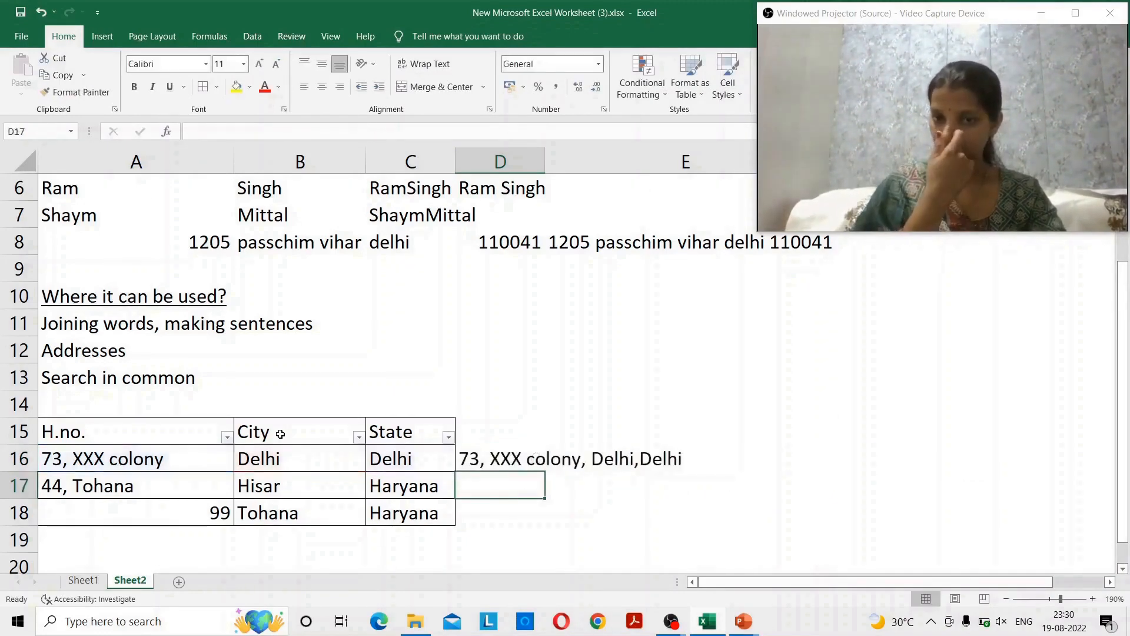
key(Up)
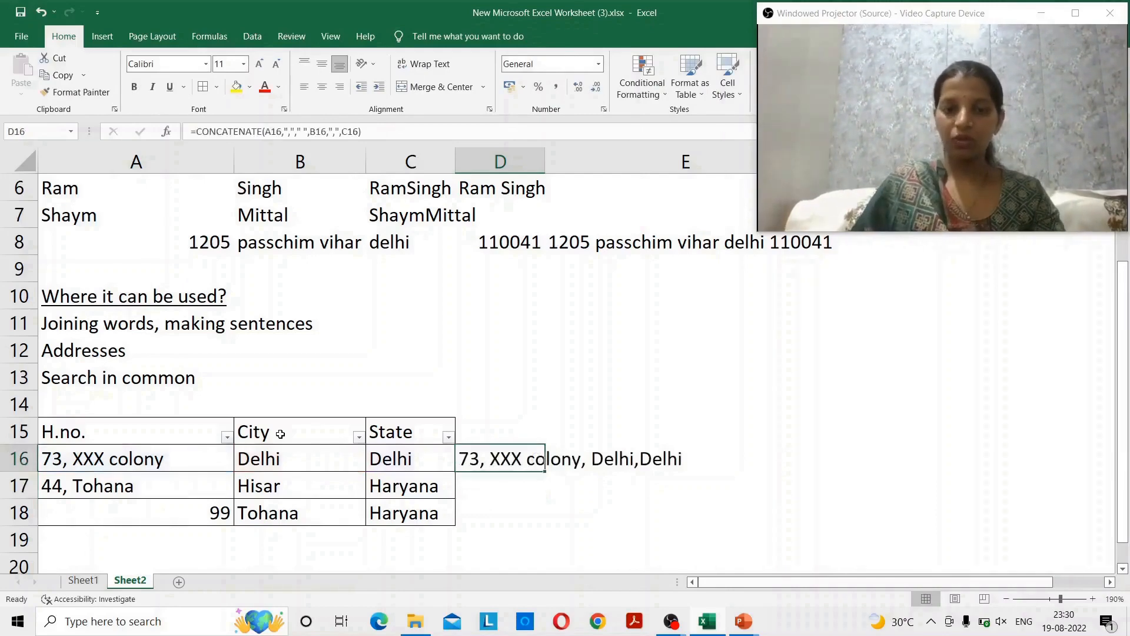
- Copy the D16 address formula into D17 and D18
key(ctrl+c)
key(shift+Down)
key(shift+Down)
key(Return)
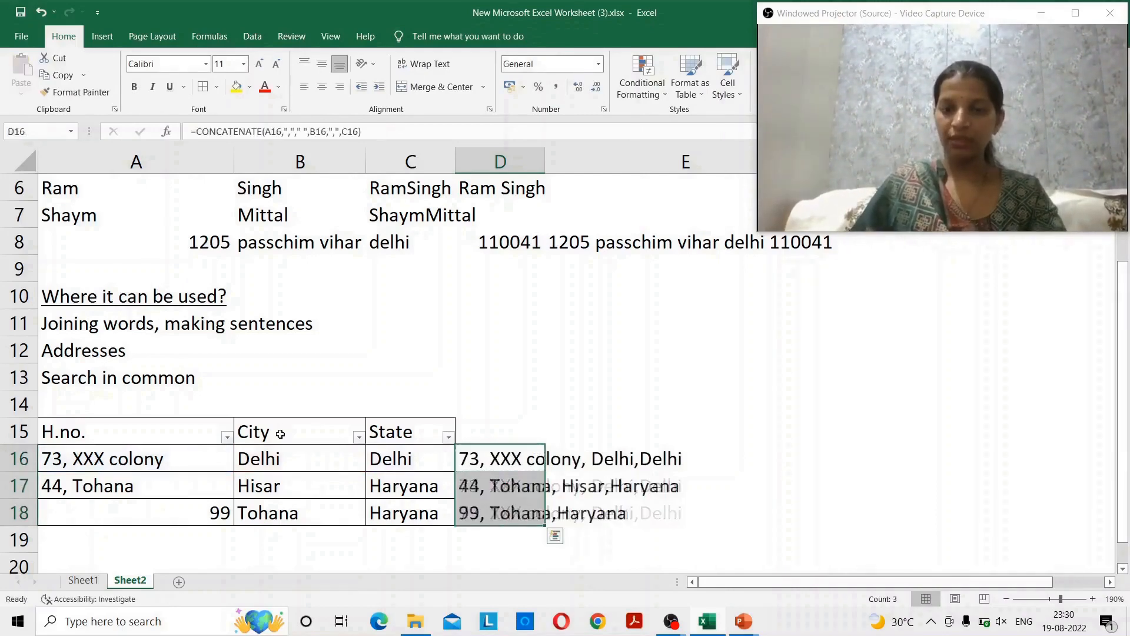
key(Down)
key(Down)
key(Down)
- Type the heading 'Address' in D15
key(Up)
key(Up)
key(Up)
key(Up)
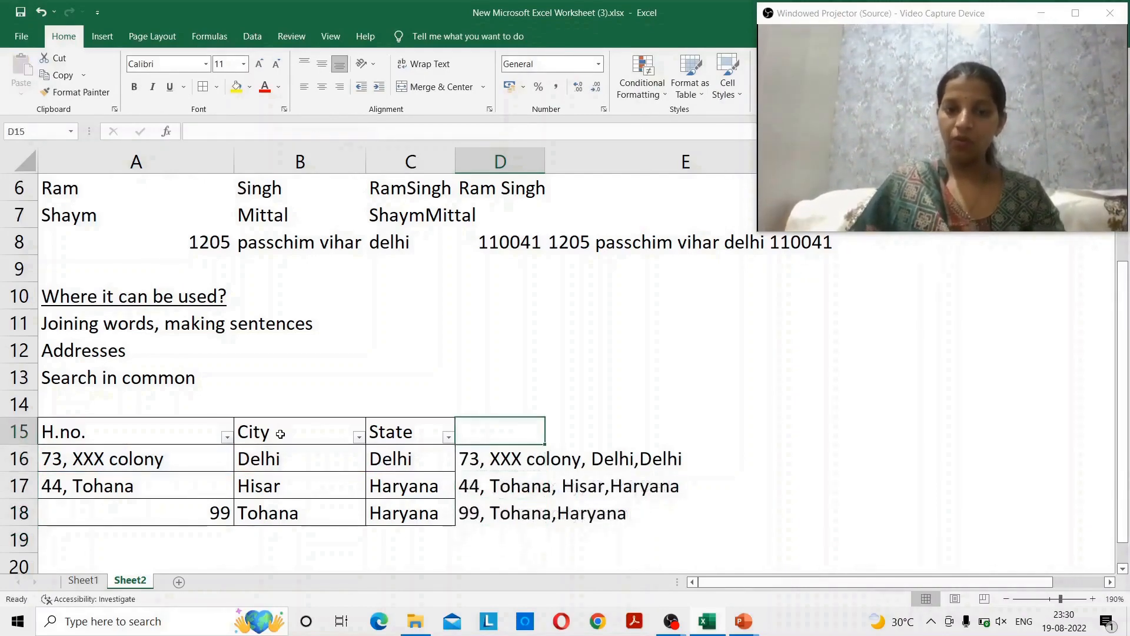
text(Address)
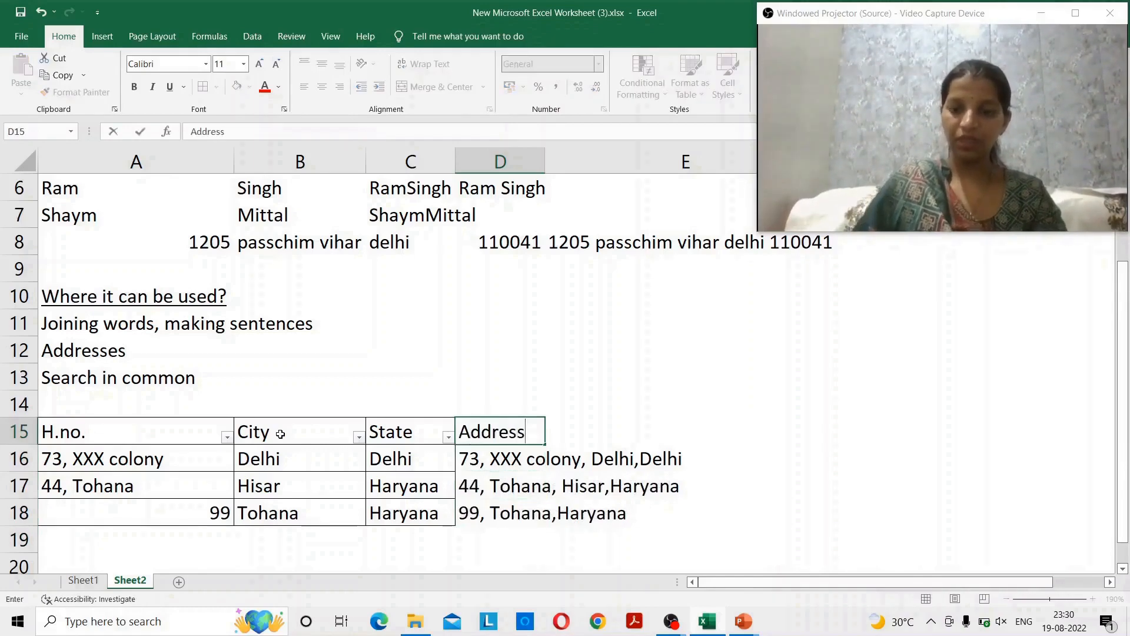
key(Return)
key(Up)
- AutoFit column D's width so the full addresses are visible
key(shift+Down)
key(shift+Down)
key(shift+Down)
key(alt+h)
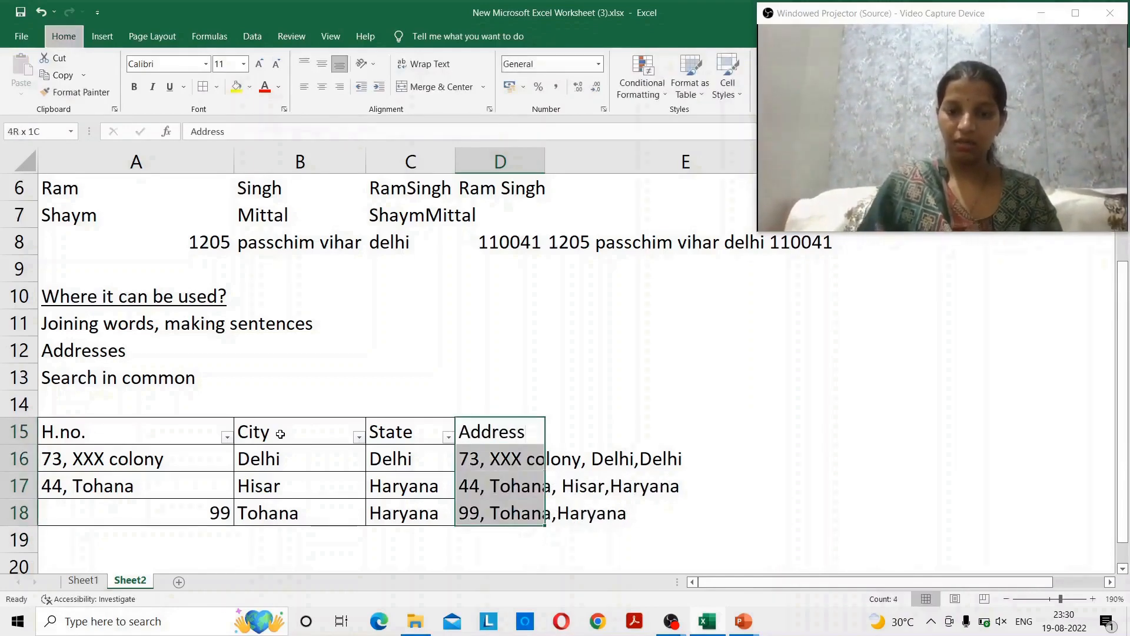
key(Escape)
key(Escape)
key(alt+h)
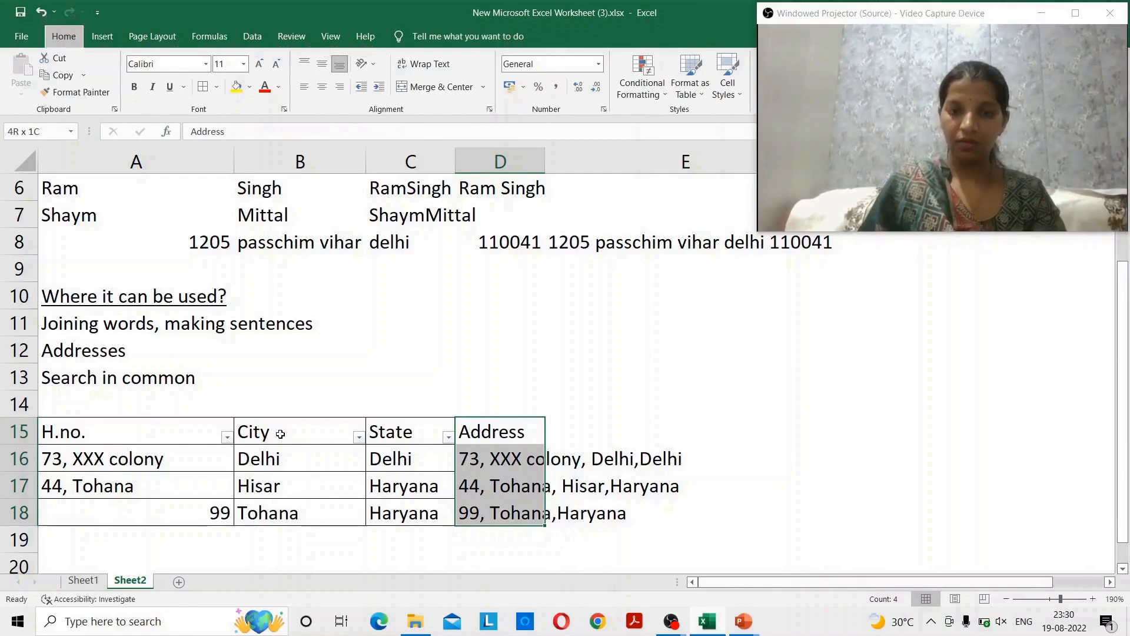
key(o)
key(i)
key(Left)
key(Left)
key(Left)
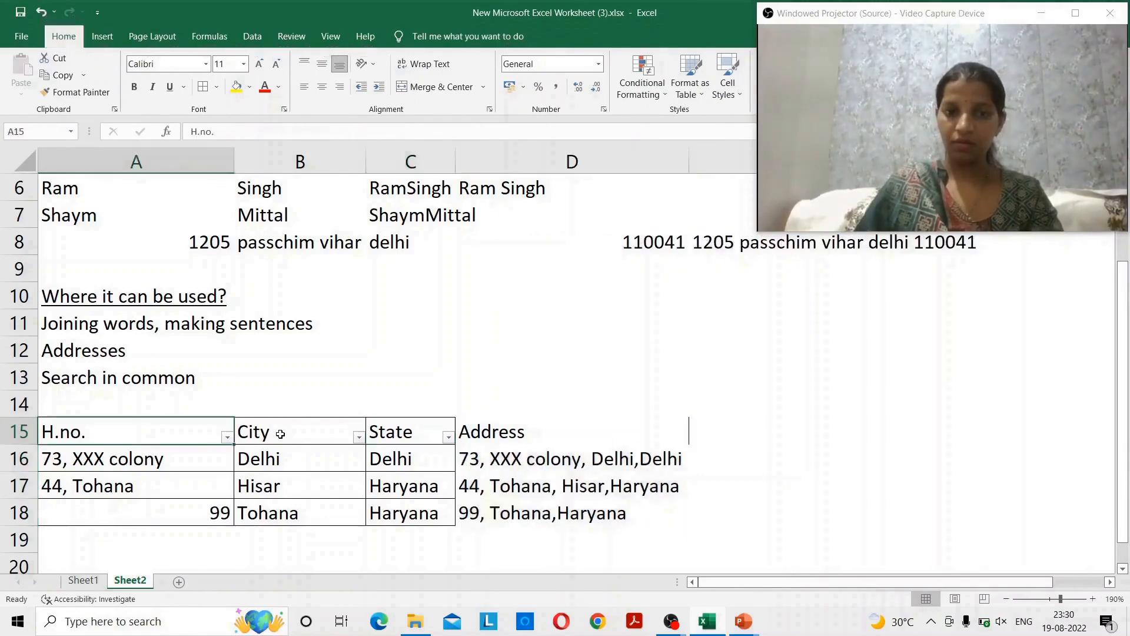
- Apply All Borders to the table range A15:D18
key(shift+Right)
key(shift+Right)
key(shift+Right)
key(shift+Down)
key(shift+Down)
key(shift+Down)
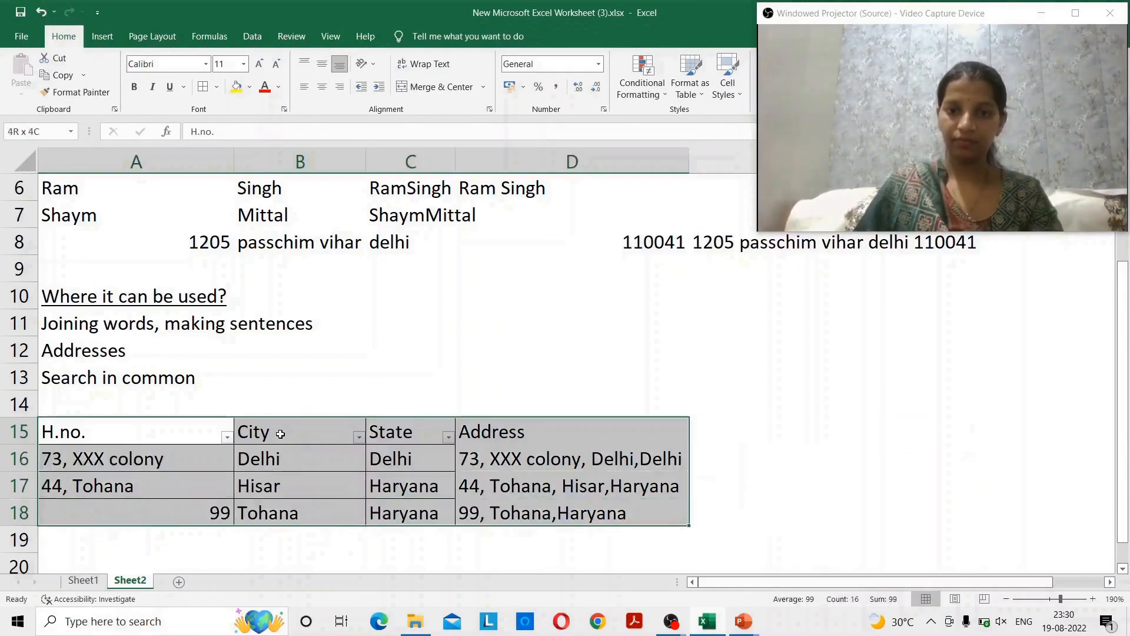
key(alt+h)
key(b)
key(a)
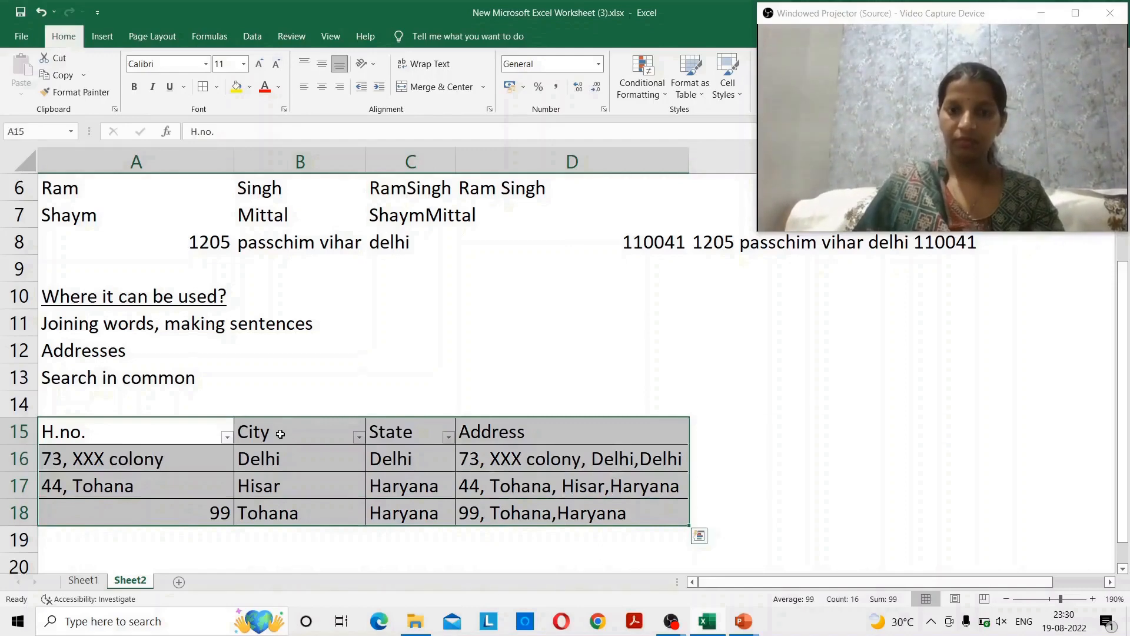
- Filter the Address column by searching for 'Tohana'
key(Down)
key(Up)
key(shift+Right)
key(shift+Right)
key(shift+Right)
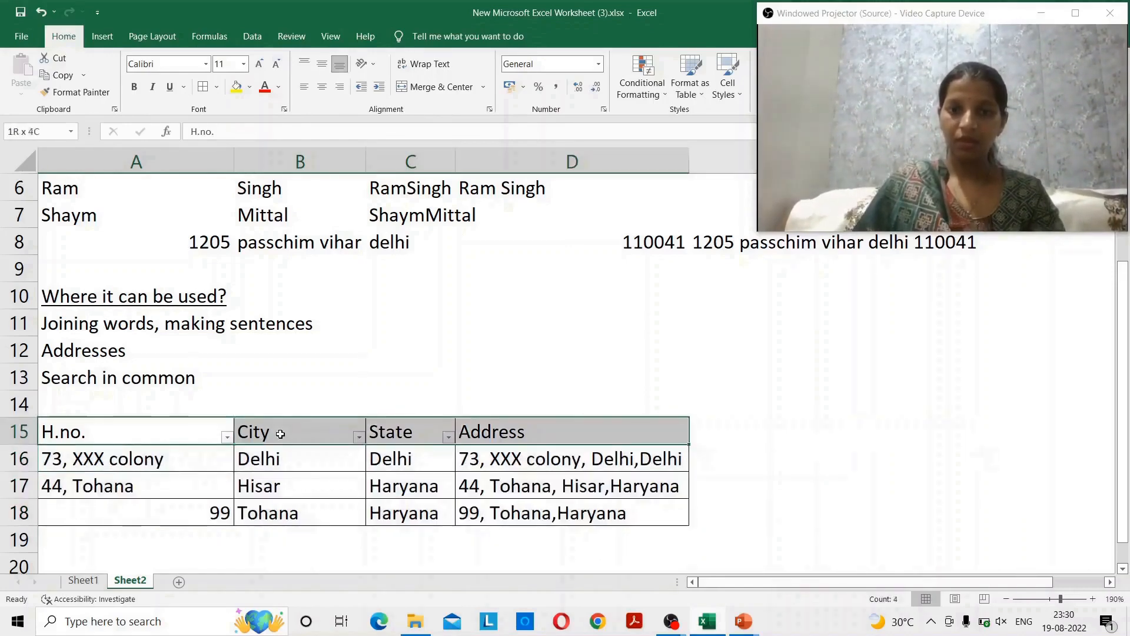
key(shift+Down)
key(shift+Down)
key(shift+Down)
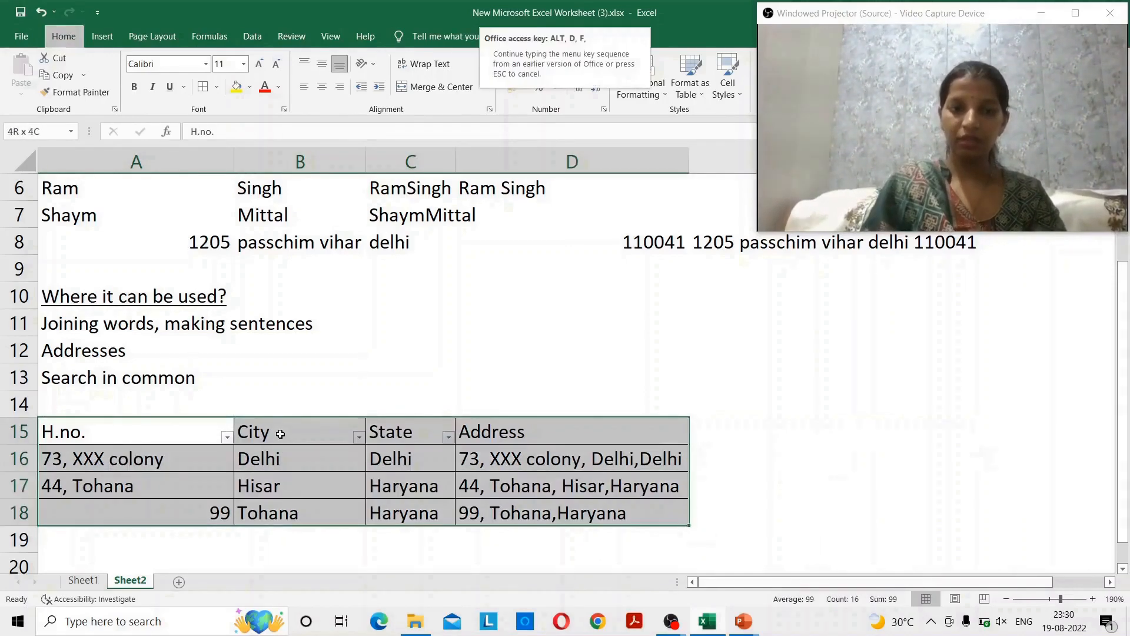
click(280, 434)
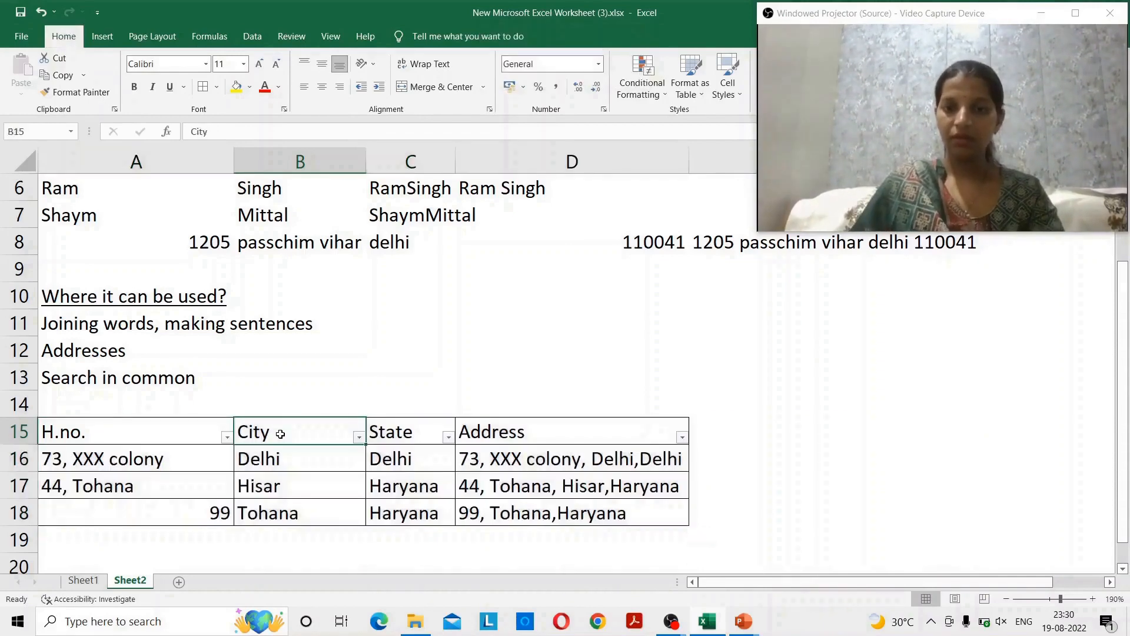
key(Right)
key(Right)
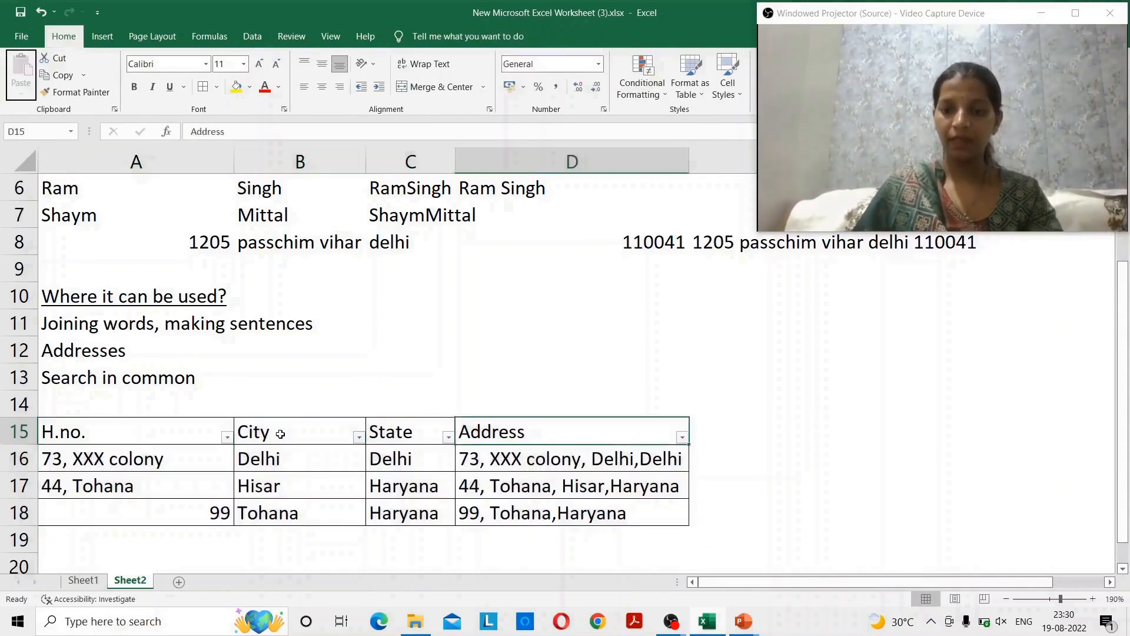
key(alt+Down)
key(Down)
key(Down)
key(Down)
key(Down)
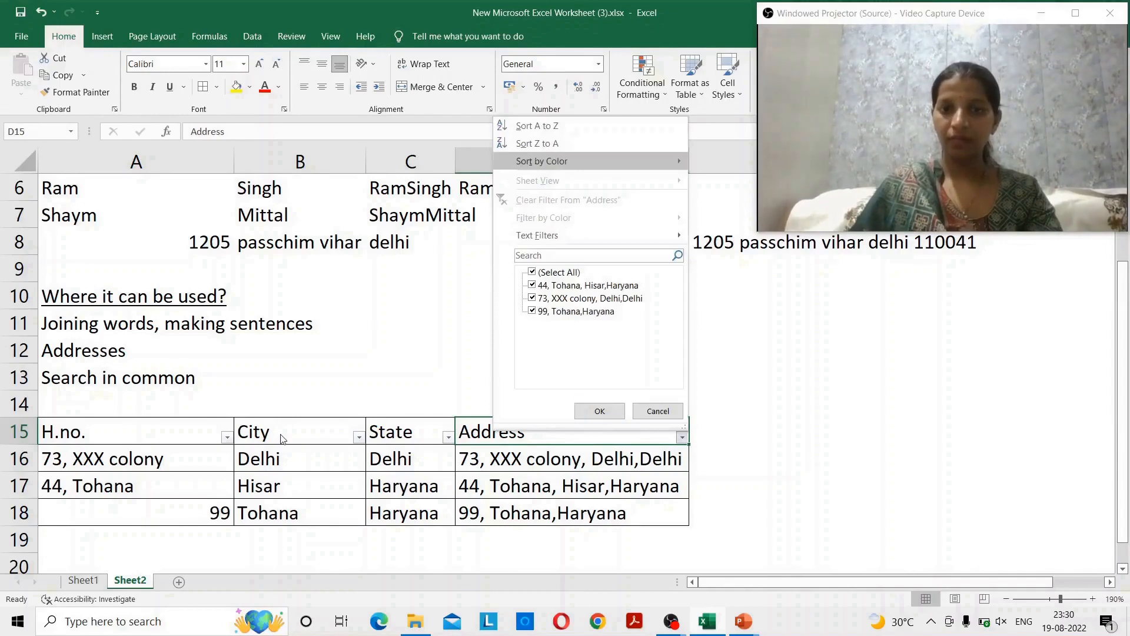
key(Down)
key(Down)
key(Down)
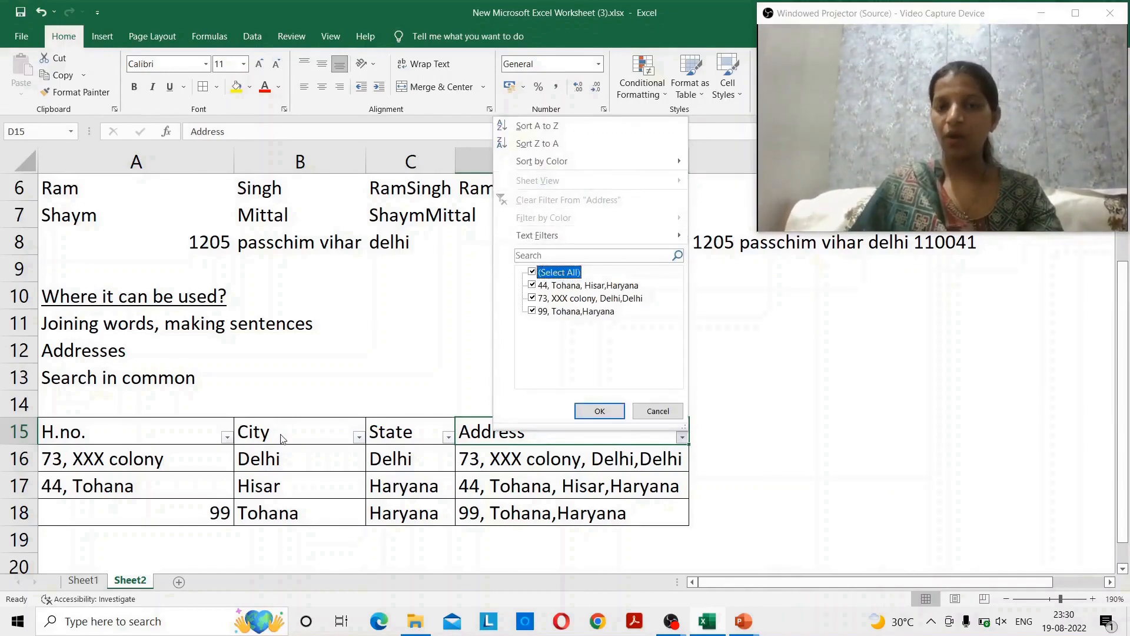
key(Up)
text(Tohana)
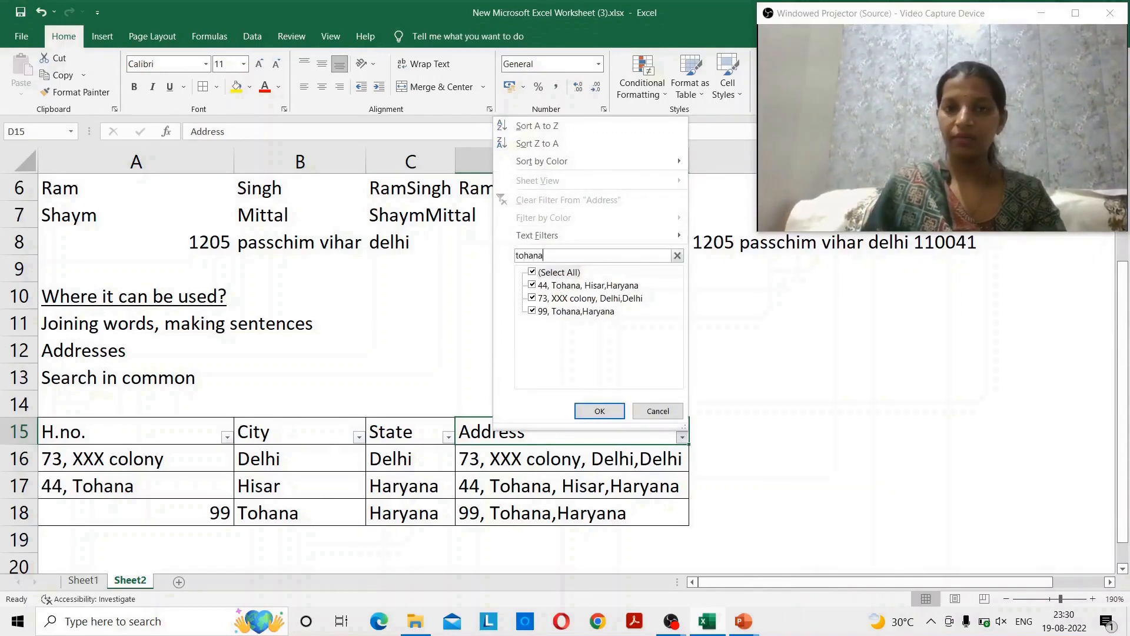
key(Return)
- Review the two remaining Tohana rows' H.no., City, State and Address values
key(Down)
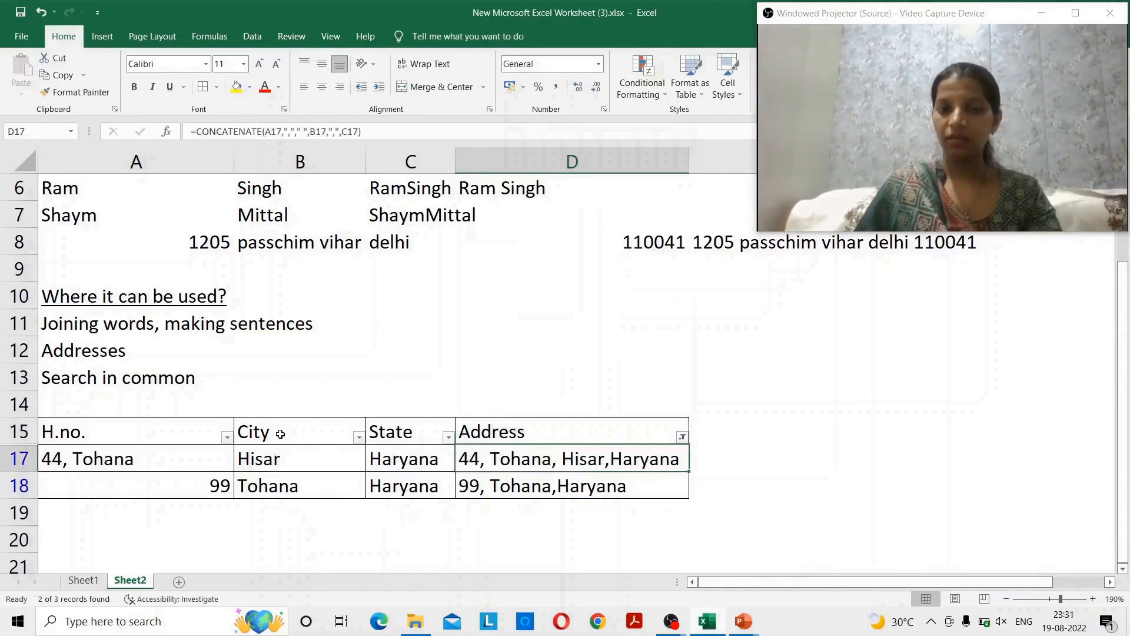
key(shift+Down)
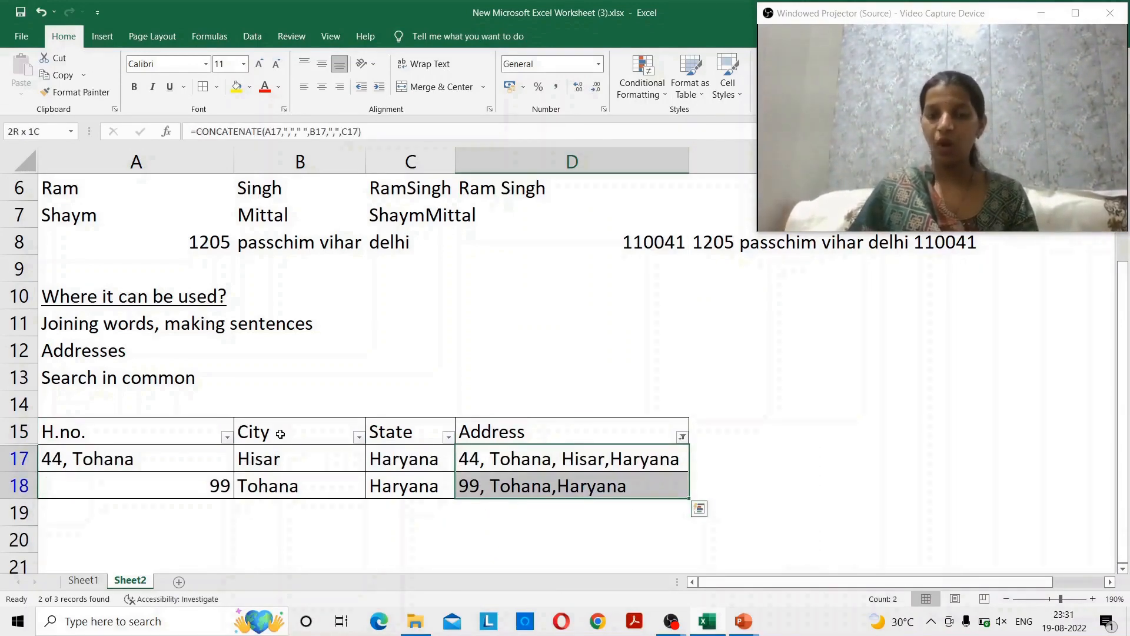
key(Left)
key(Left)
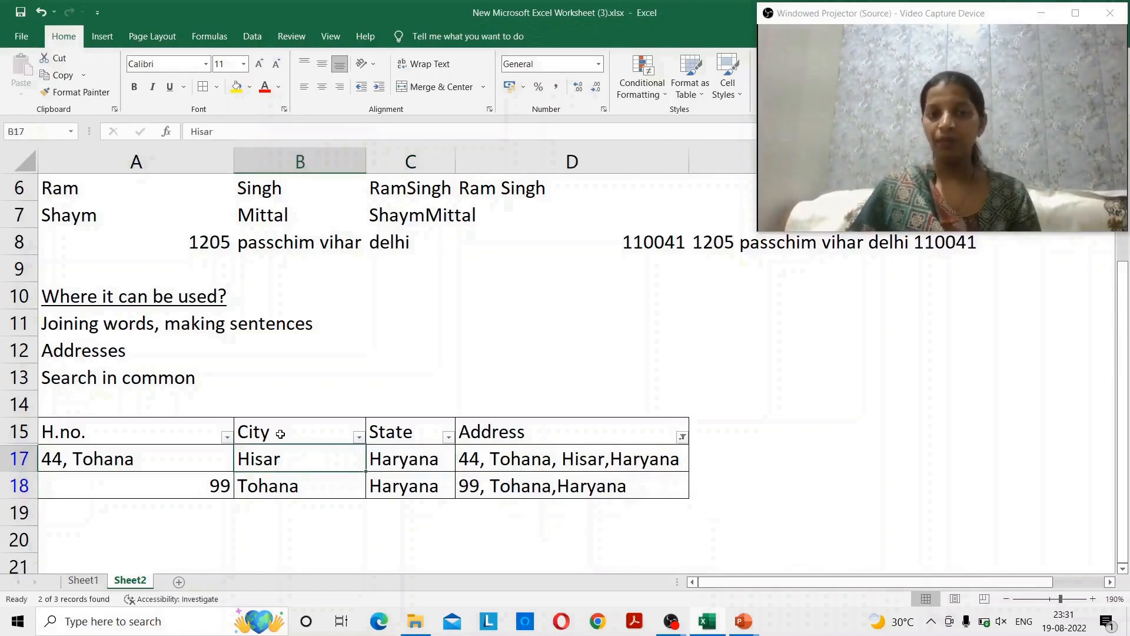
key(Right)
key(Left)
key(Left)
key(Right)
key(Right)
key(Right)
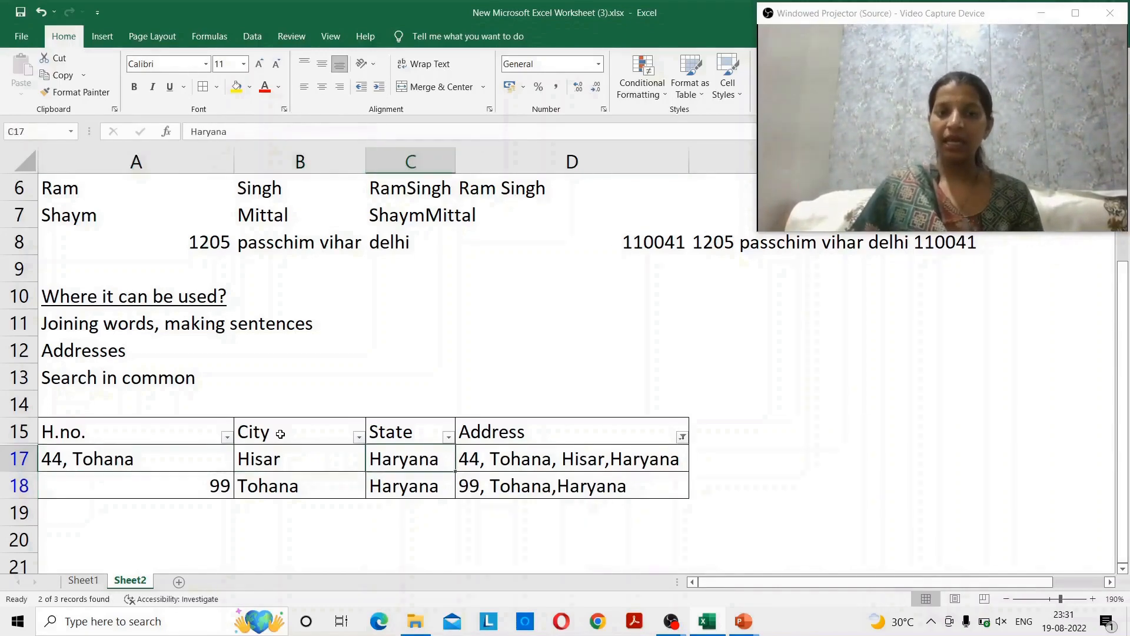
key(Up)
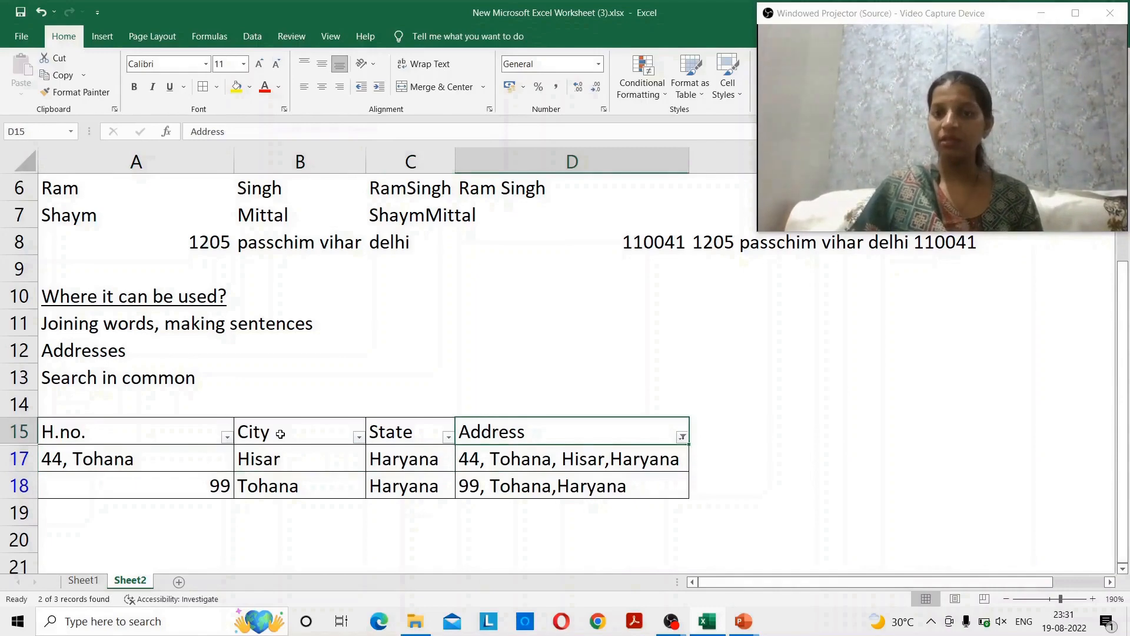